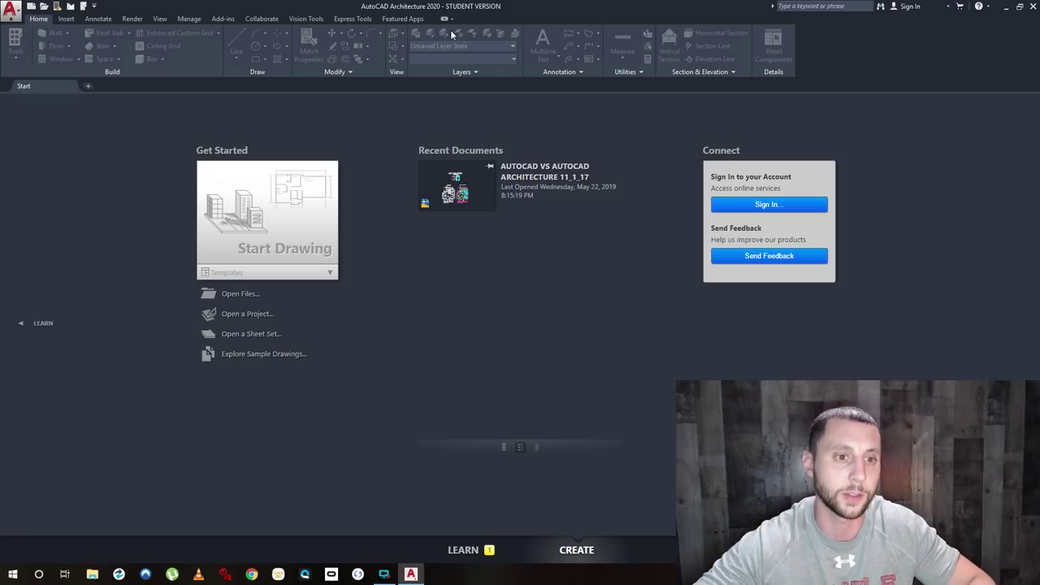
Open the drawing "AUTOCAD VS AUTOCAD ARCHITECTURE 11_1_17.dwg" and dismiss the student-version and earlier-version notices.
click(238, 298)
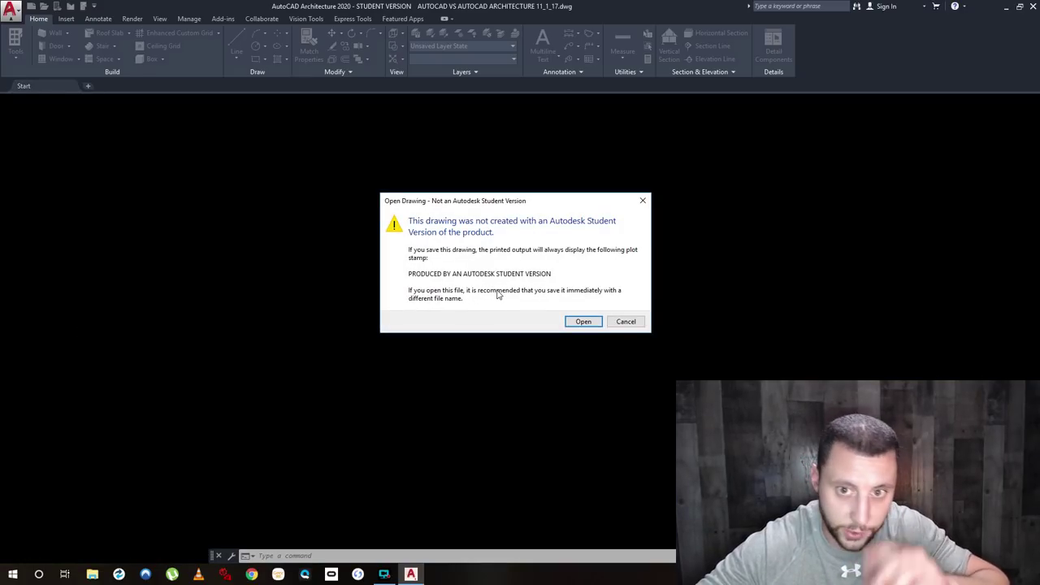
click(583, 322)
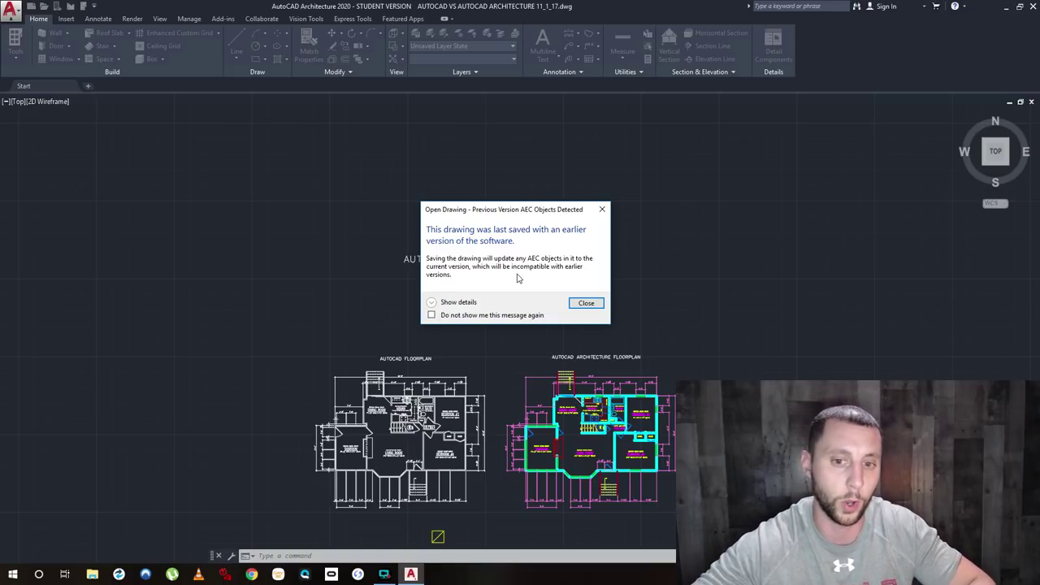
click(586, 304)
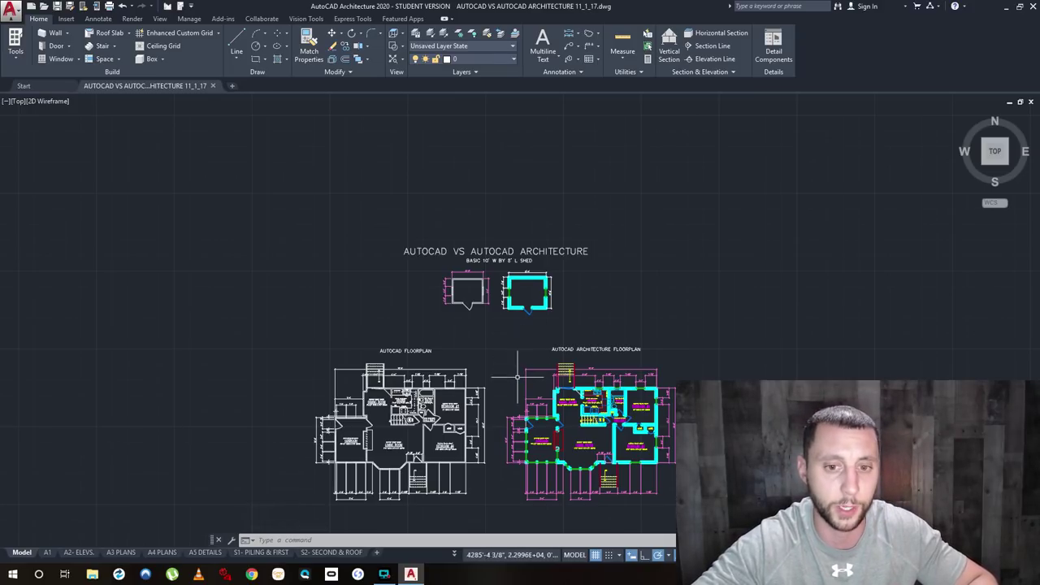
Compare the AutoCAD and AutoCAD Architecture versions of the basic shed and the house floorplan.
middle_drag(518, 382, 519, 361)
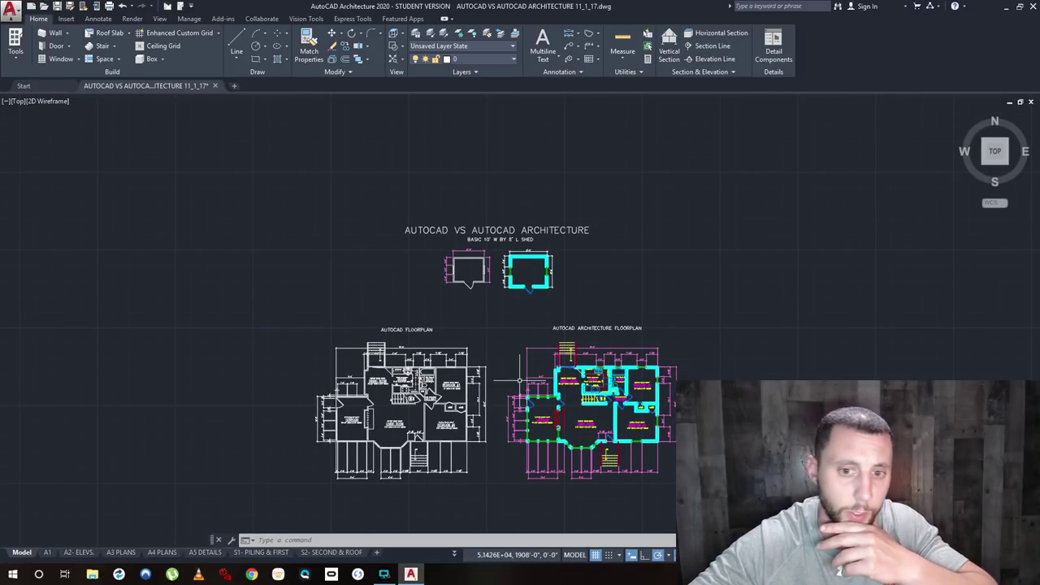
scroll(529, 268, up, 6)
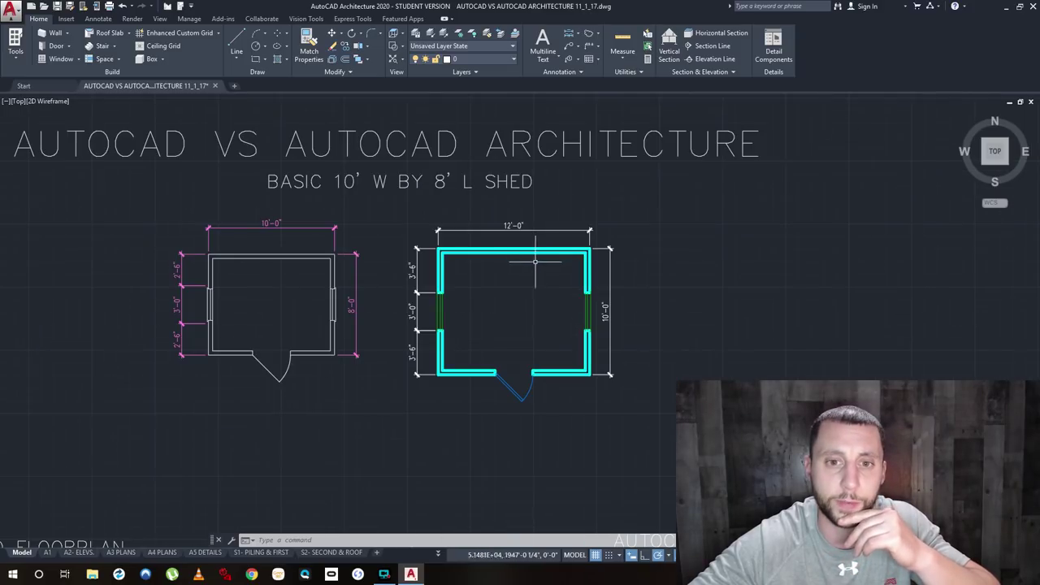
middle_drag(525, 286, 492, 302)
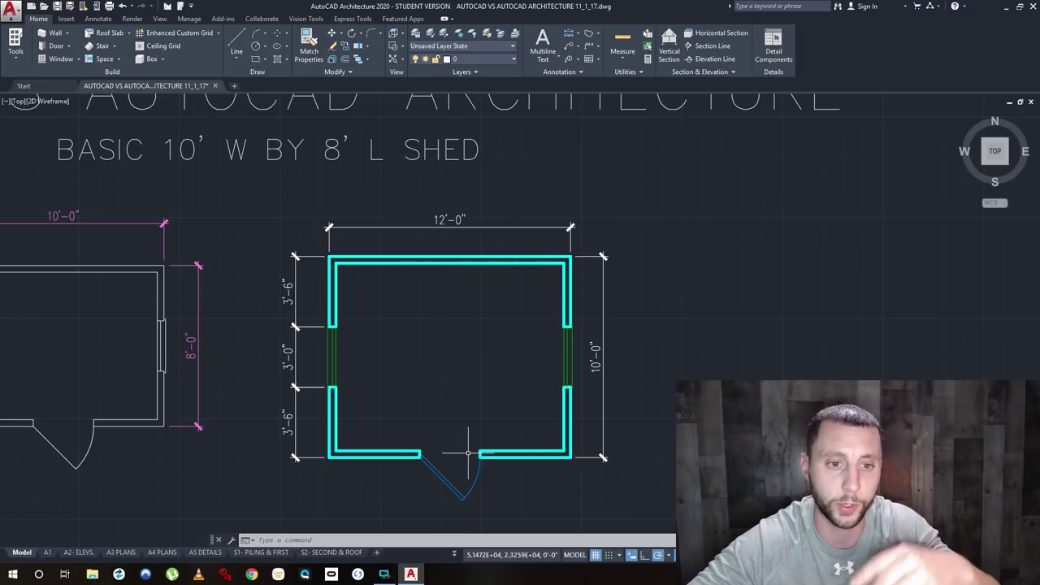
scroll(471, 418, down, 5)
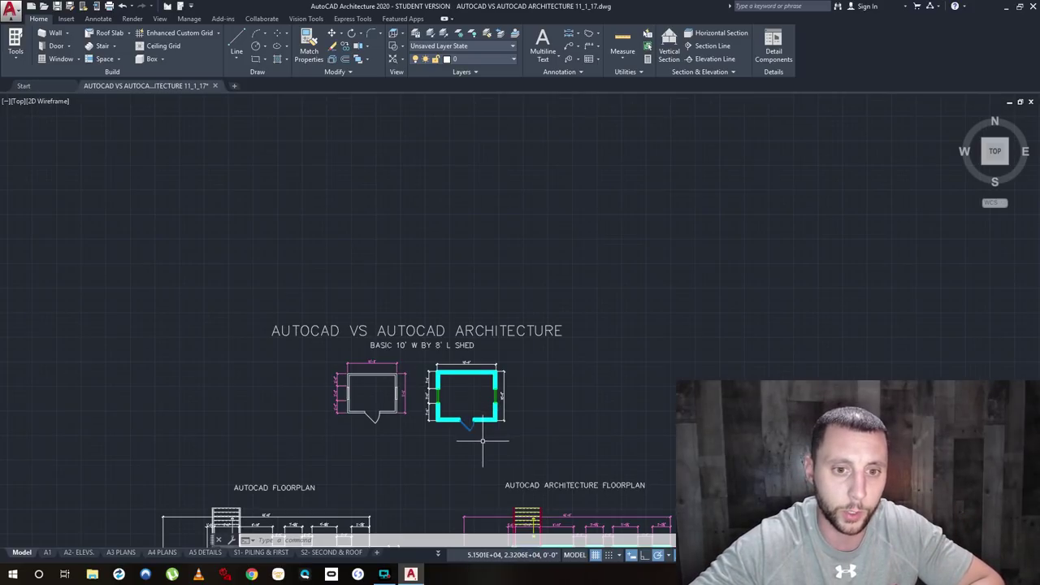
middle_drag(488, 441, 522, 360)
middle_drag(472, 450, 519, 400)
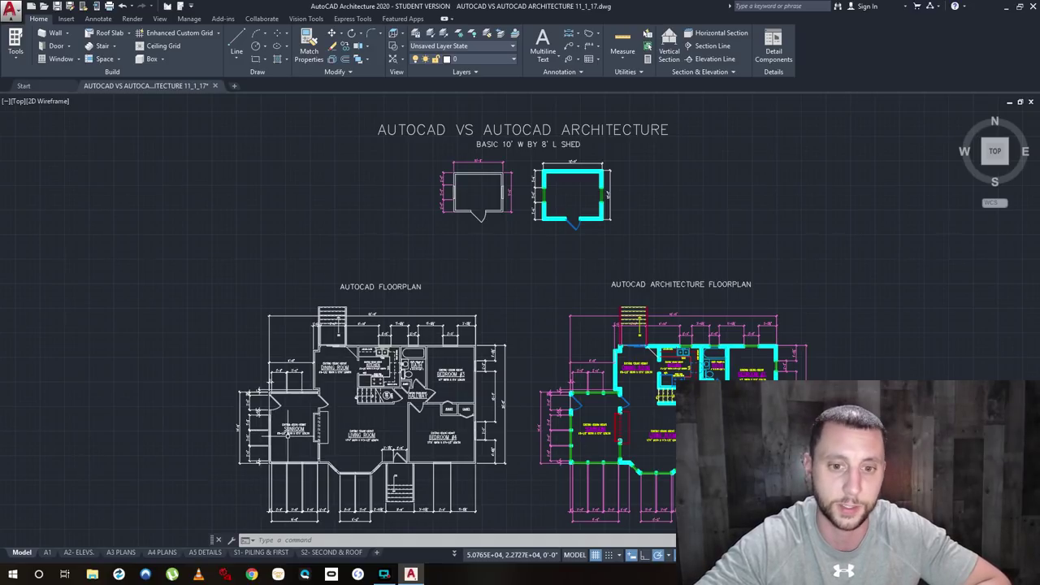
scroll(398, 512, up, 6)
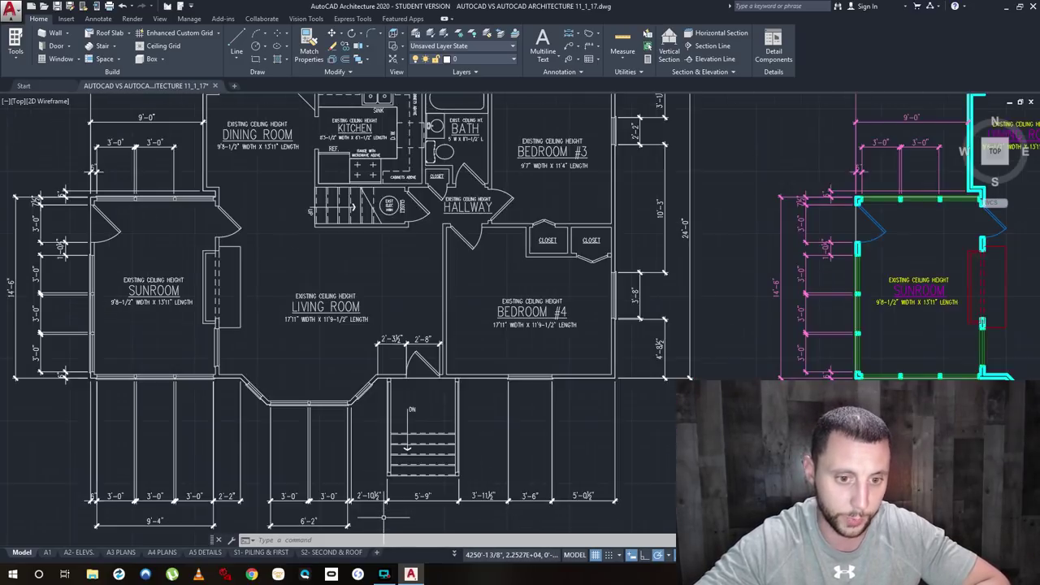
scroll(442, 423, down, 6)
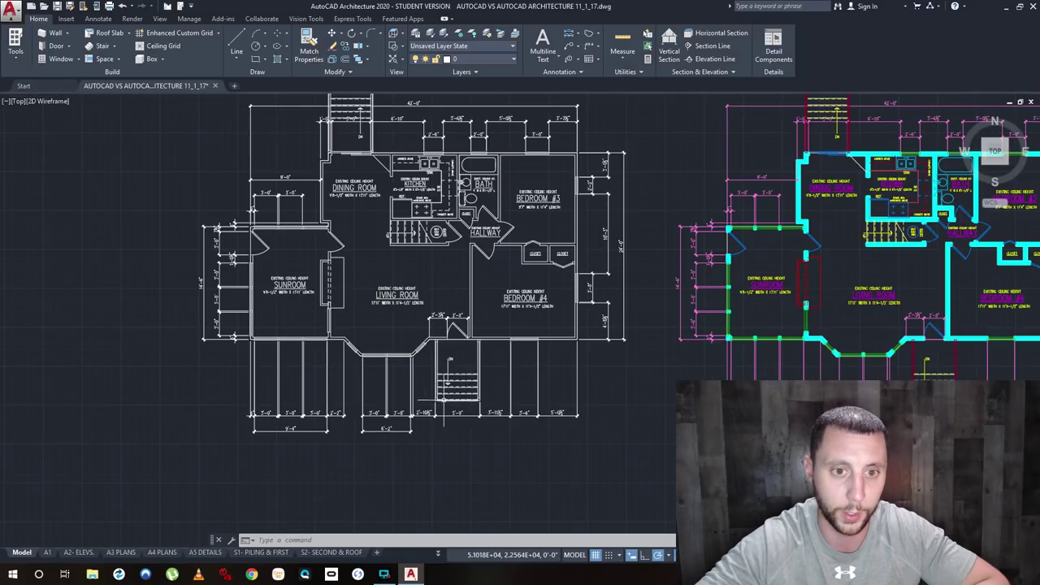
scroll(390, 411, up, 3)
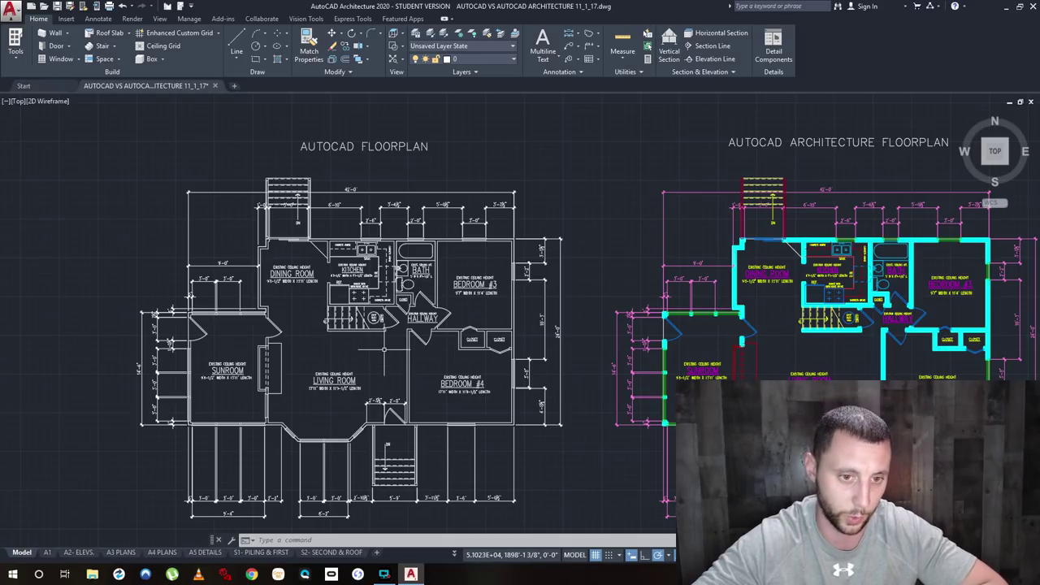
scroll(517, 352, down, 3)
scroll(358, 270, up, 7)
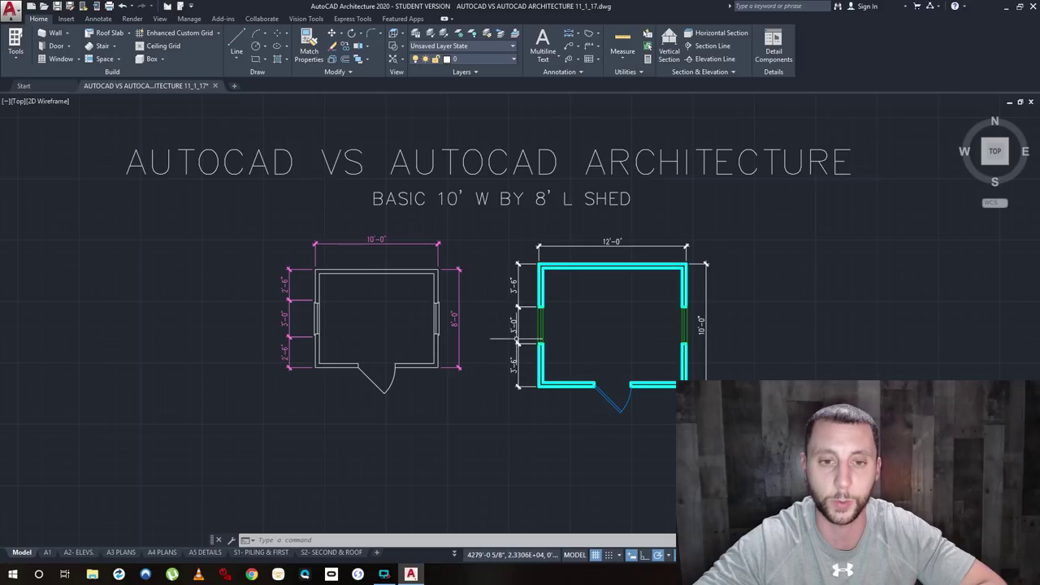
mouse_move(513, 358)
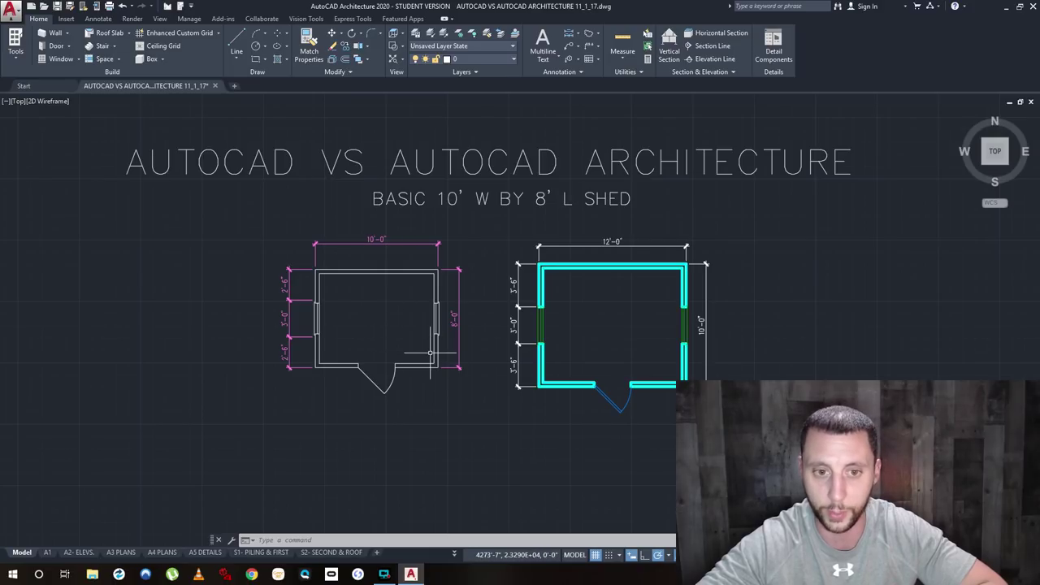
scroll(669, 352, up, 2)
middle_drag(669, 352, 504, 437)
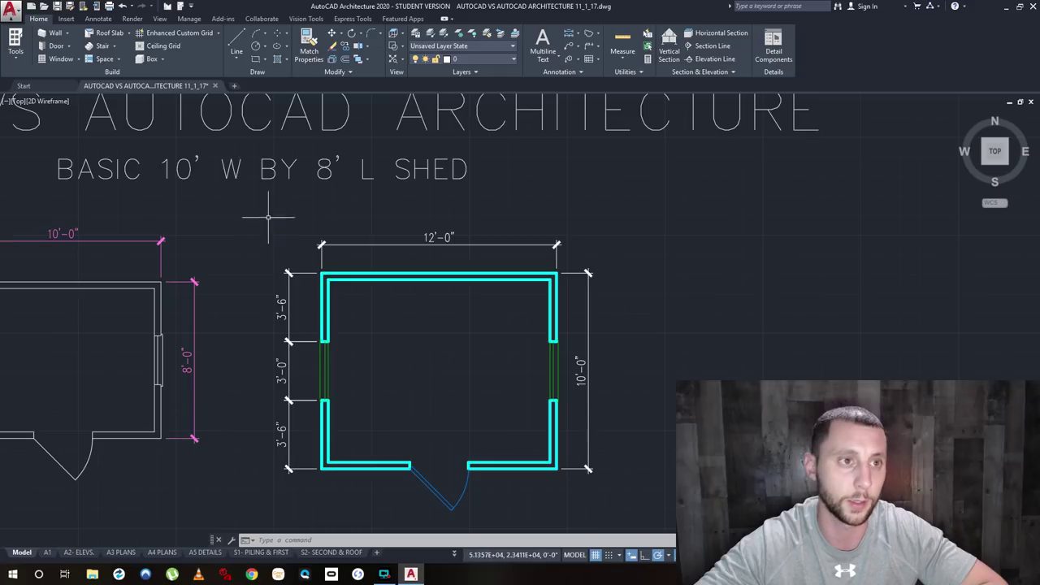
Open the Properties palette and lengthen it so more wall settings fit.
click(54, 36)
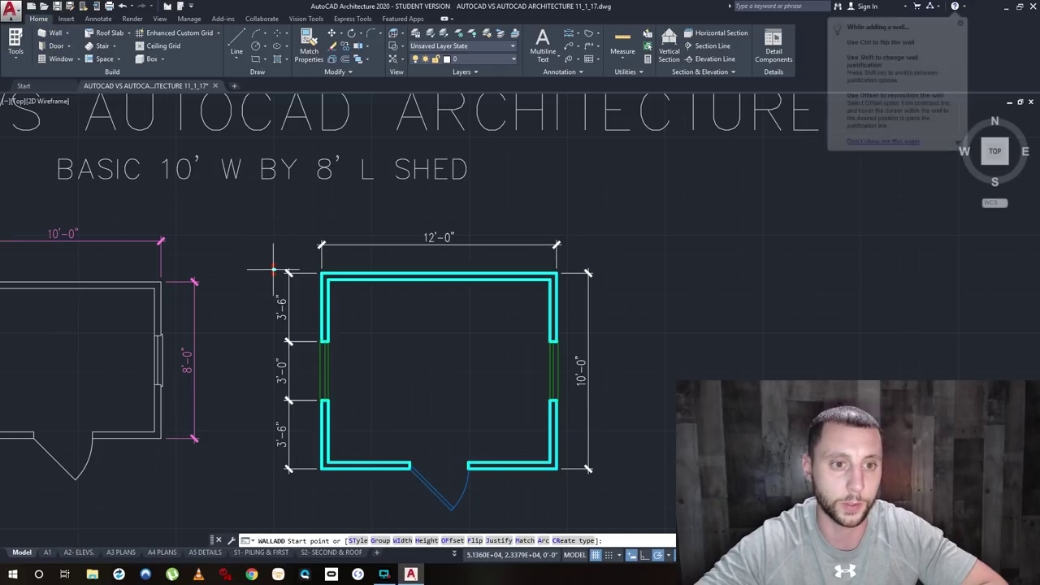
click(961, 23)
click(16, 54)
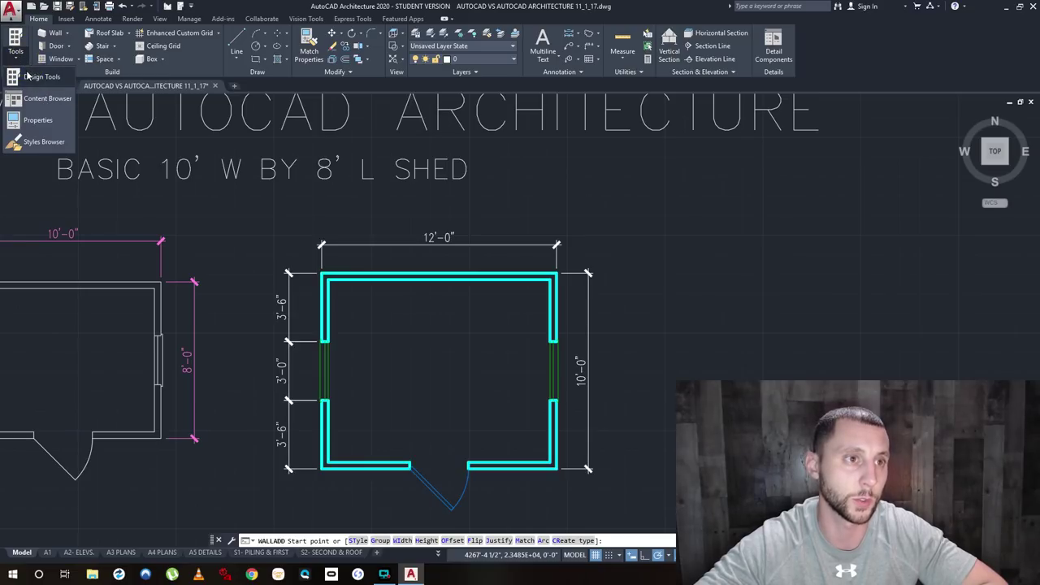
click(38, 120)
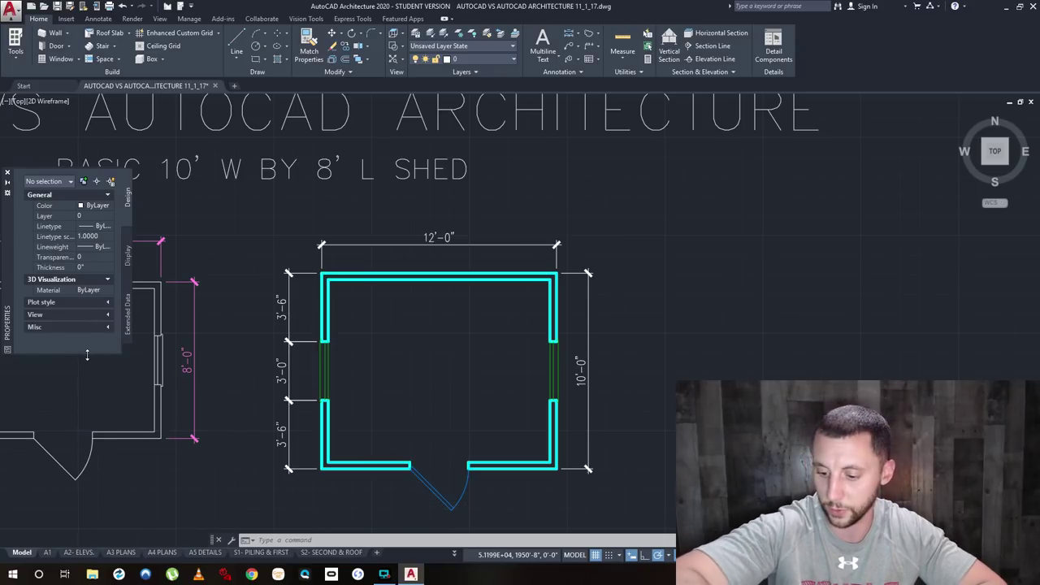
drag(87, 354, 103, 466)
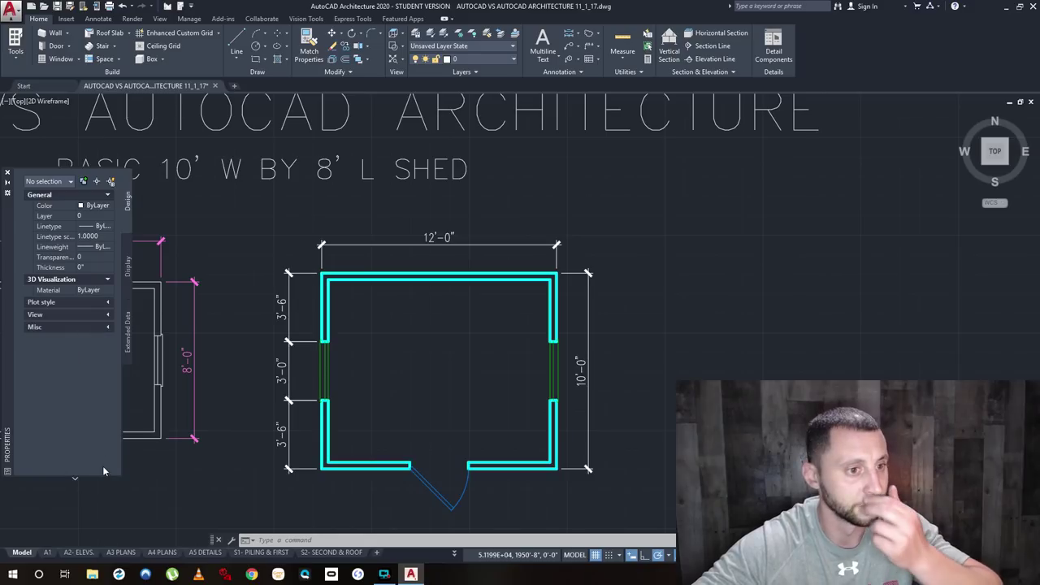
Start a new wall with a base height of 8' and a width of 3.5".
click(51, 33)
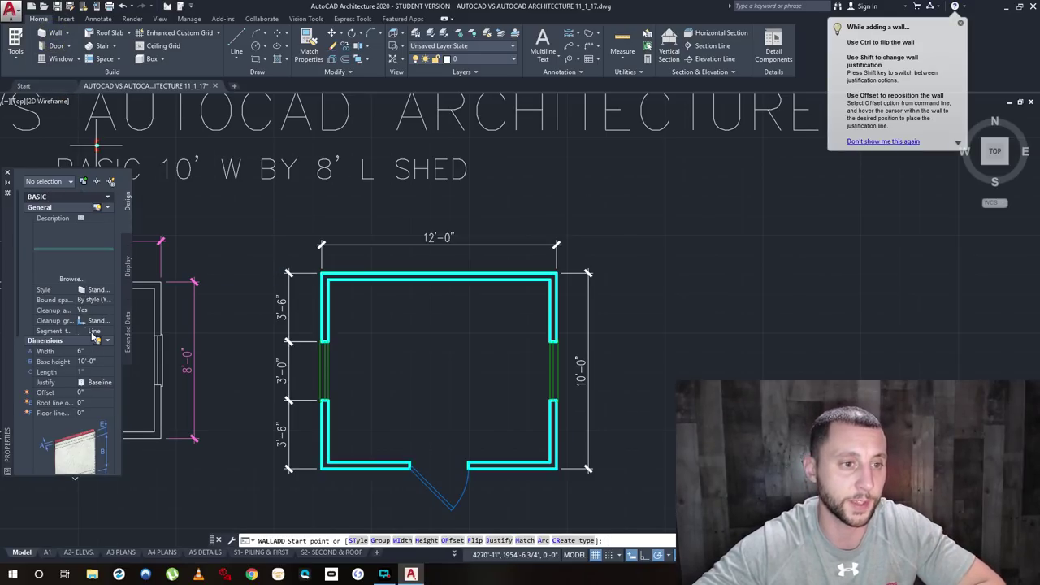
click(89, 362)
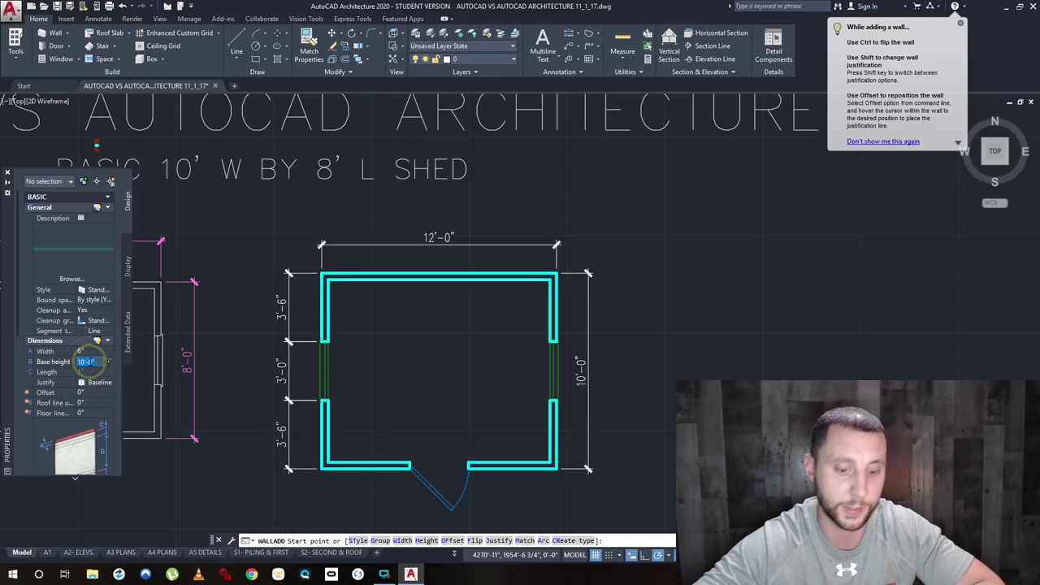
text(8')
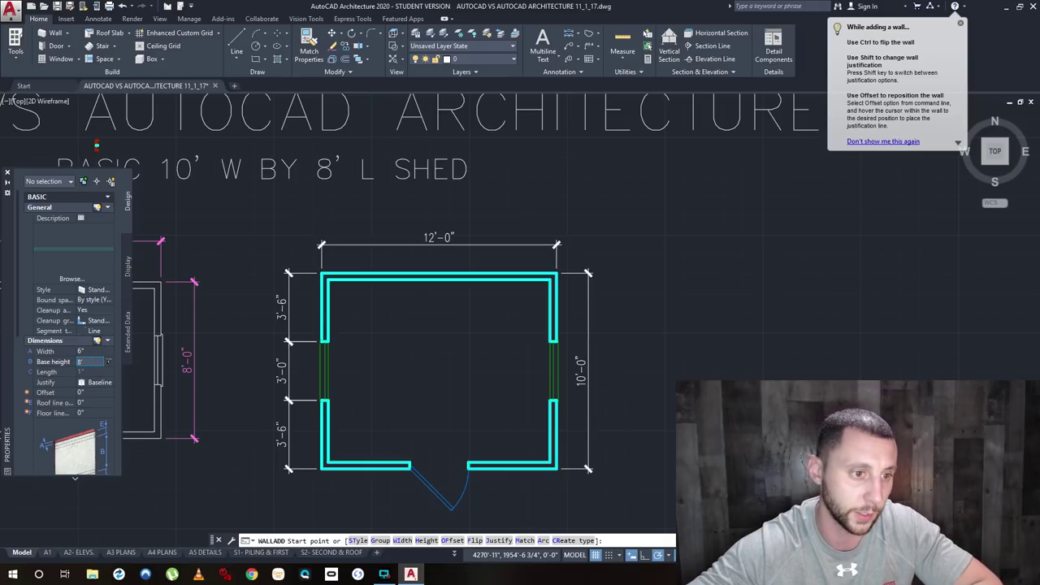
key(Return)
click(84, 351)
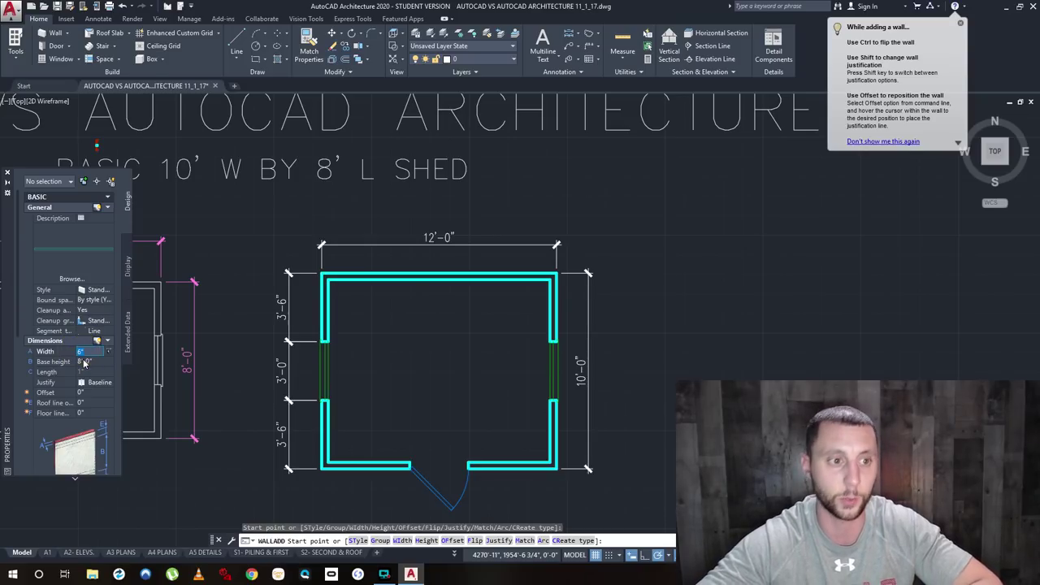
text(3.5)
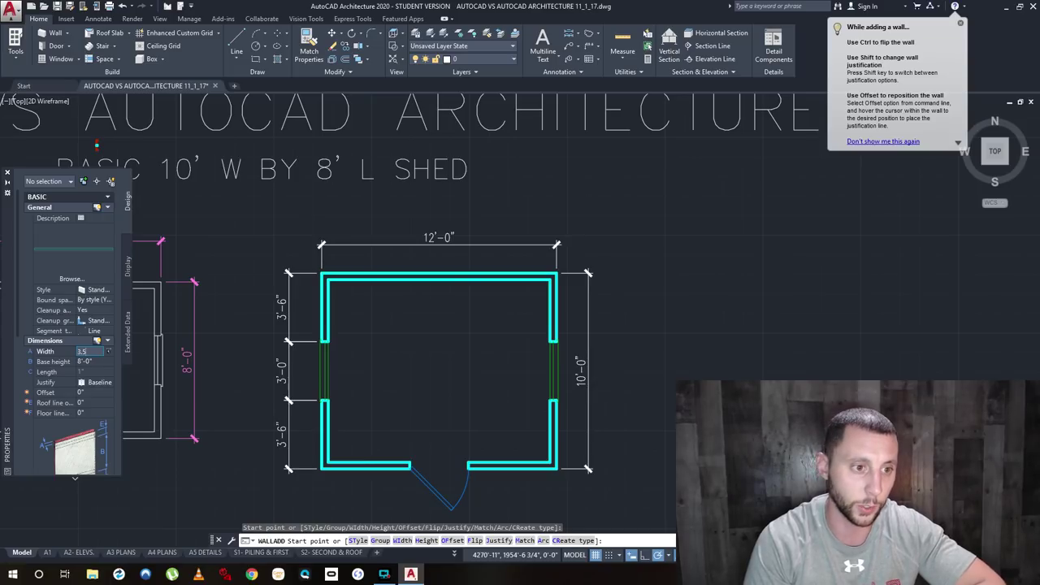
key(Return)
Set the new wall's width to 5.5".
click(95, 351)
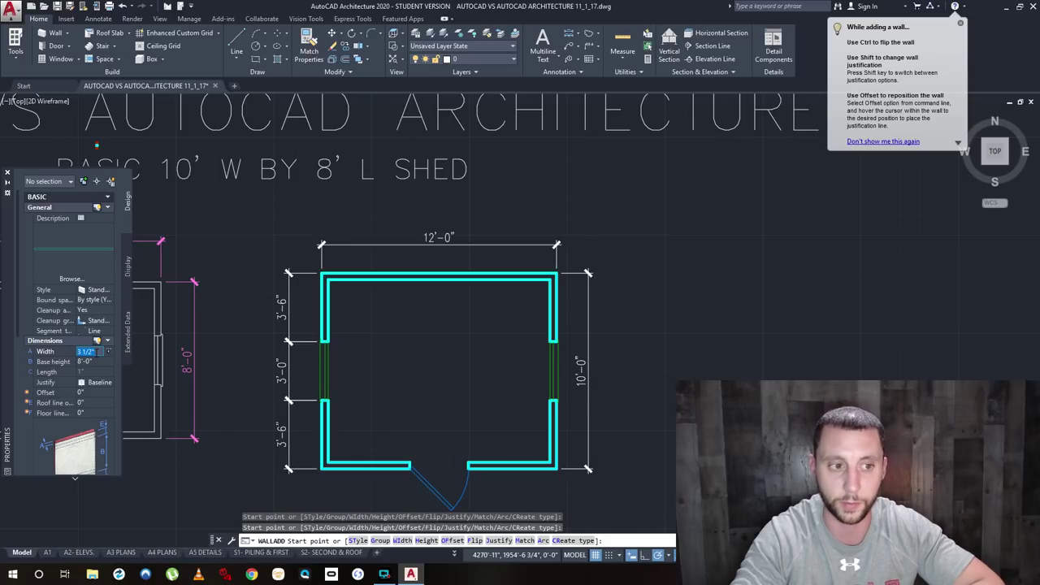
text(5.5)
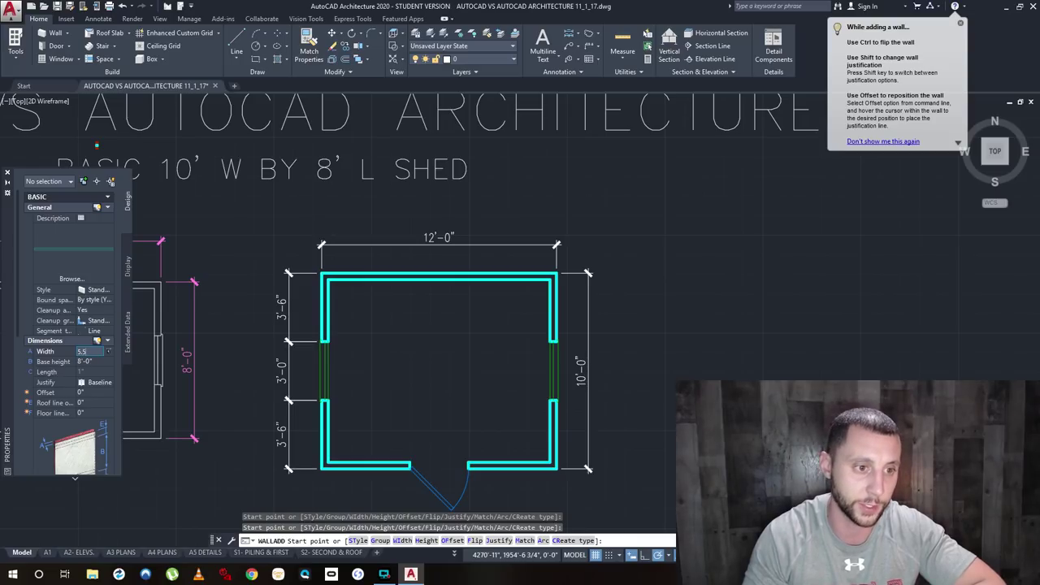
key(Tab)
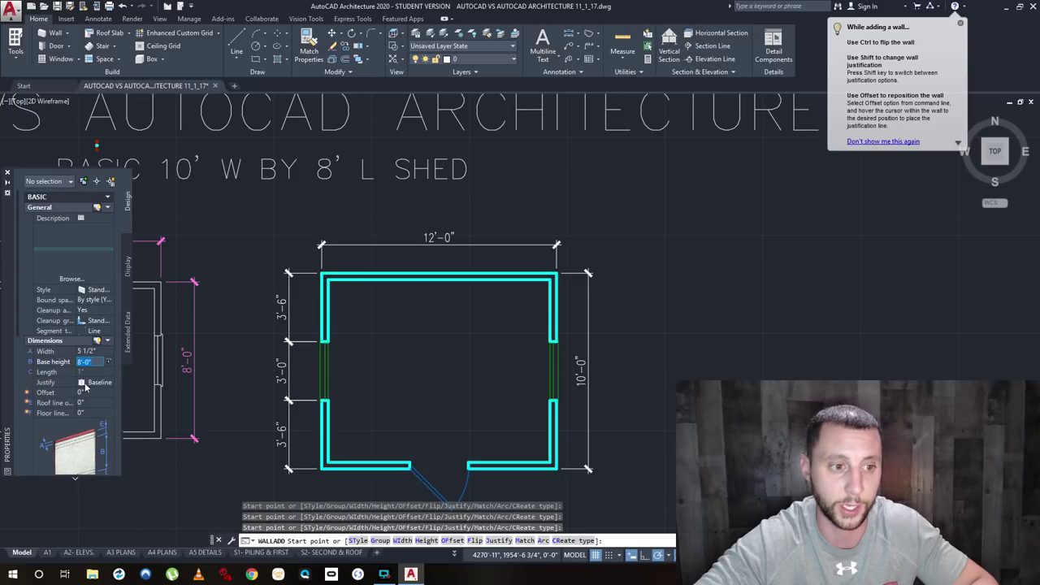
Choose Baseline justification for the new wall and set its width to 3.5".
click(94, 383)
click(94, 385)
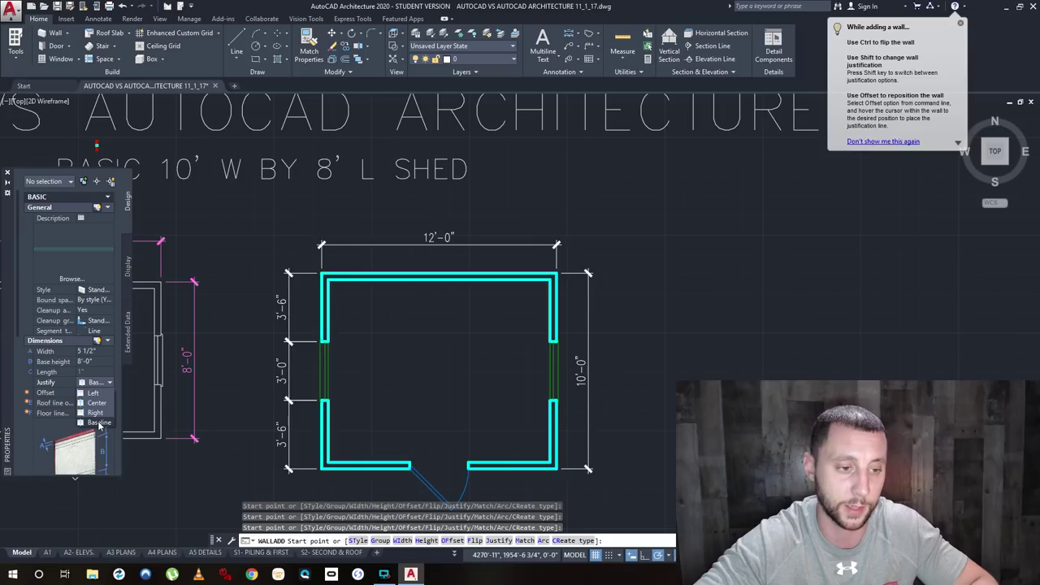
click(97, 423)
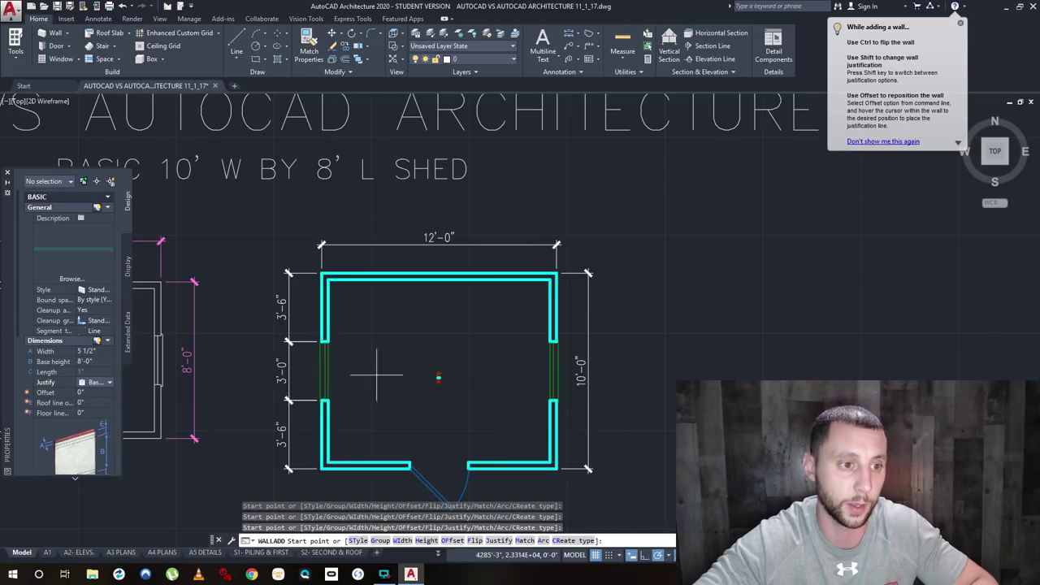
click(92, 350)
text(3 1/2")
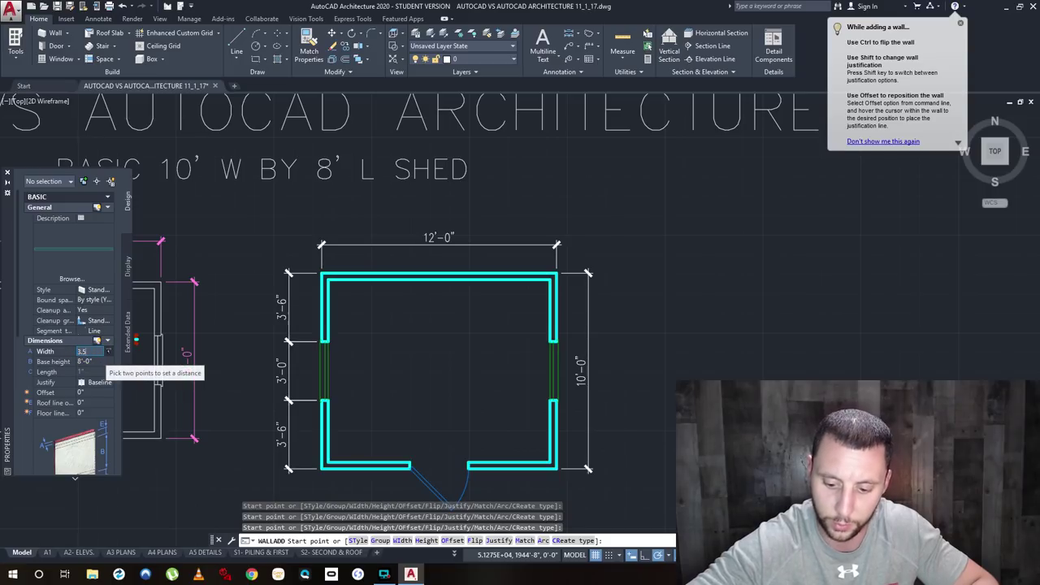
key(Tab)
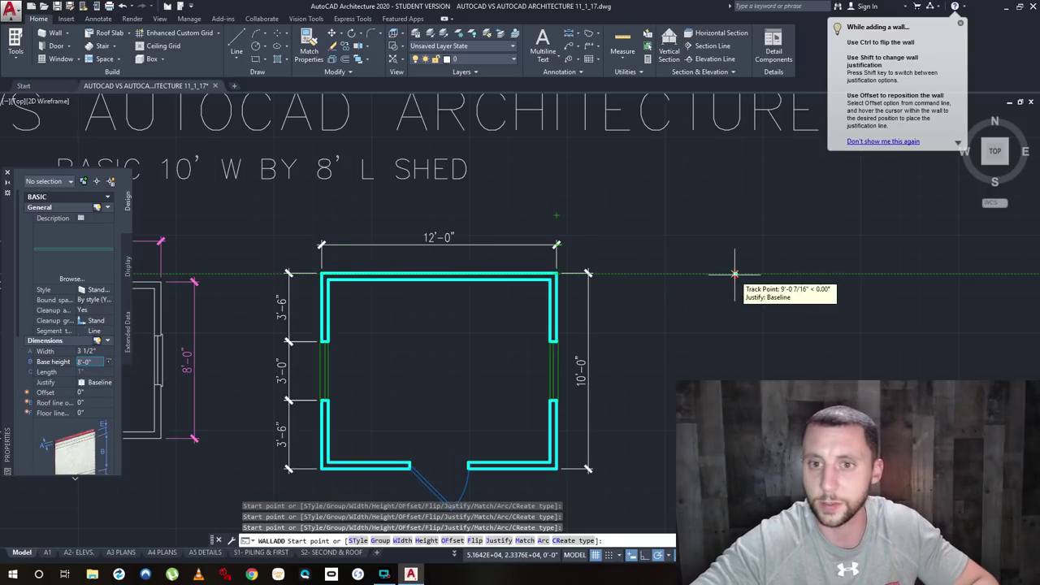
Draw a 10' wall segment straight down, beginning in the empty area east of the AutoCAD Architecture shed.
click(733, 336)
scroll(733, 276, up, 6)
mouse_move(561, 120)
middle_down()
mouse_move(465, 314)
mouse_move(451, 311)
middle_up()
text(10)
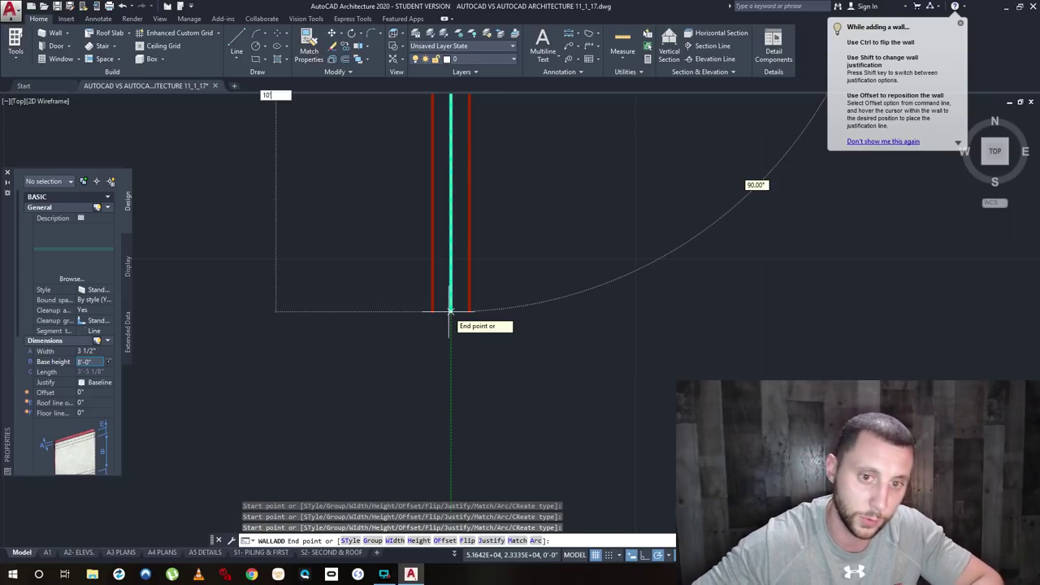
text(')
key(Return)
Continue the wall with a 20' horizontal segment running east from the lower end of the vertical wall.
scroll(492, 361, down, 5)
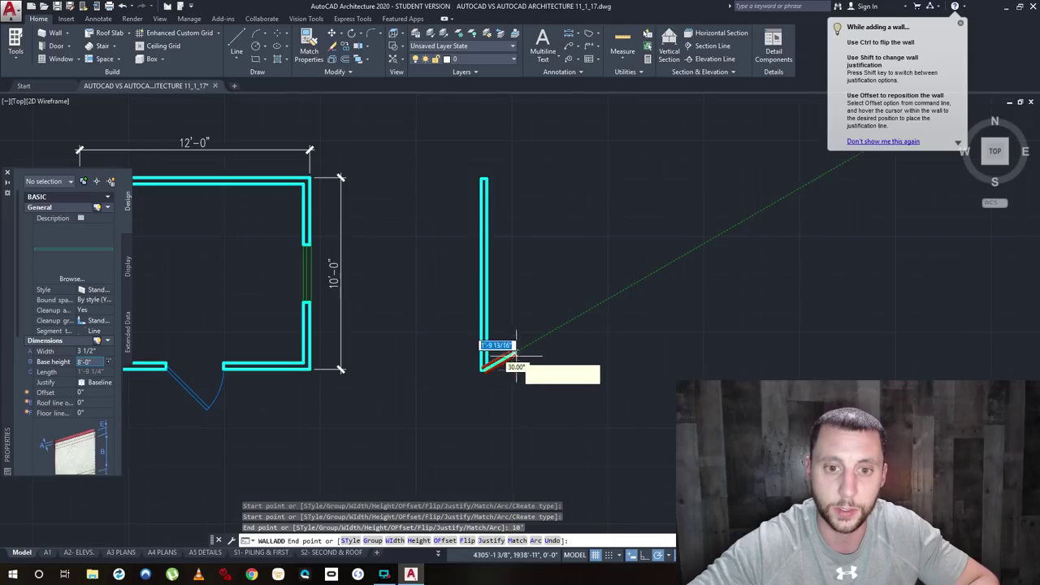
scroll(516, 354, up, 4)
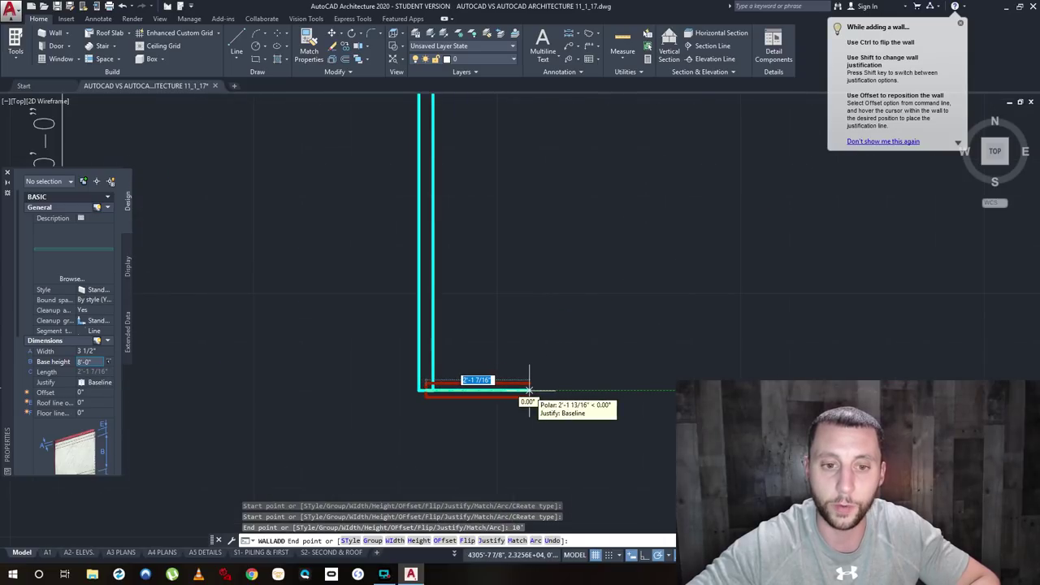
text(20')
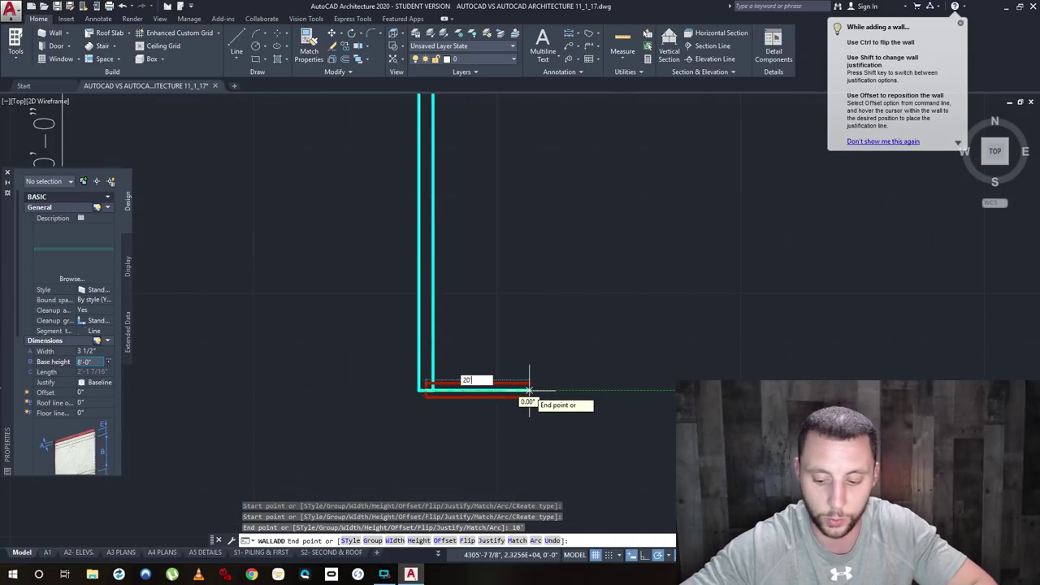
key(Return)
scroll(559, 390, down, 4)
middle_drag(558, 390, 515, 355)
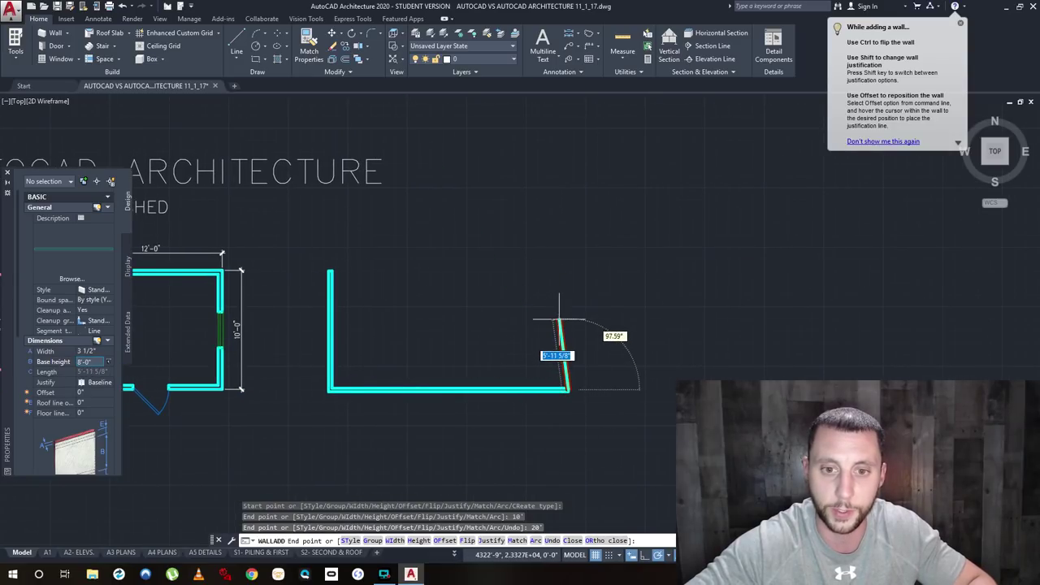
Continue the wall 10' straight up from the east end of the horizontal wall and close the rectangle.
text(10')
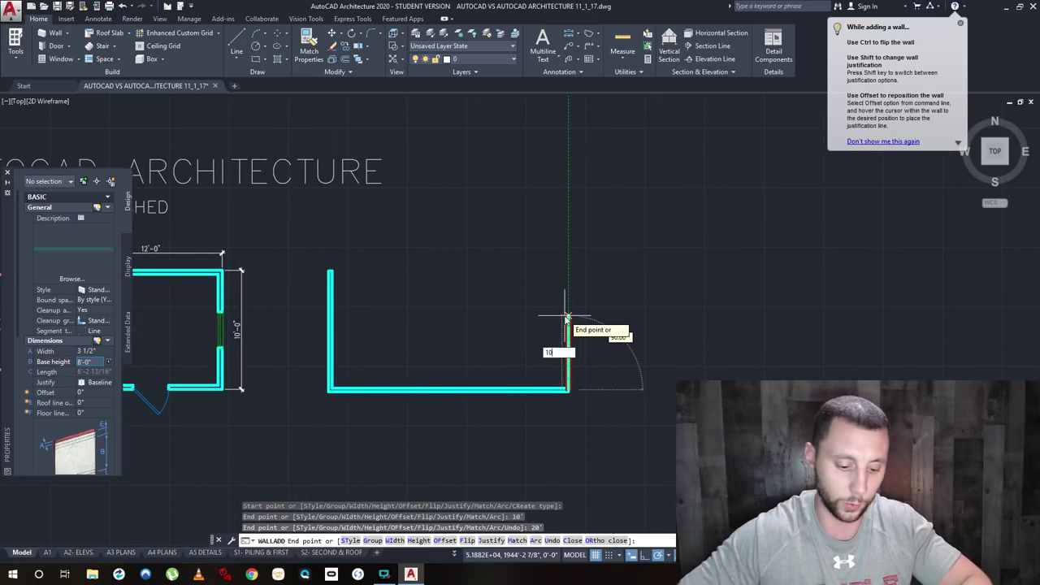
key(Return)
text(c)
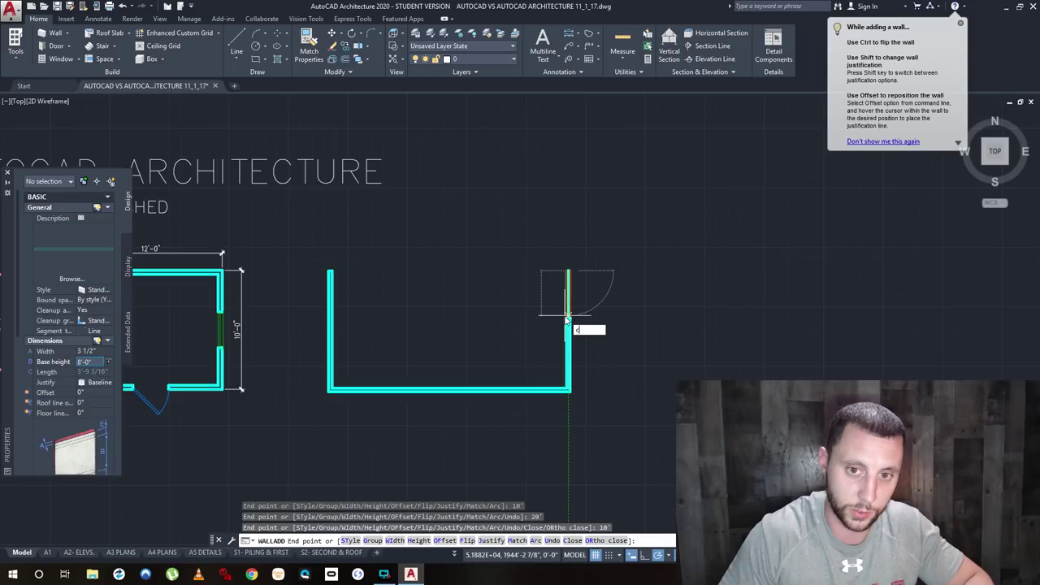
key(Return)
scroll(385, 400, up, 4)
middle_drag(385, 399, 317, 399)
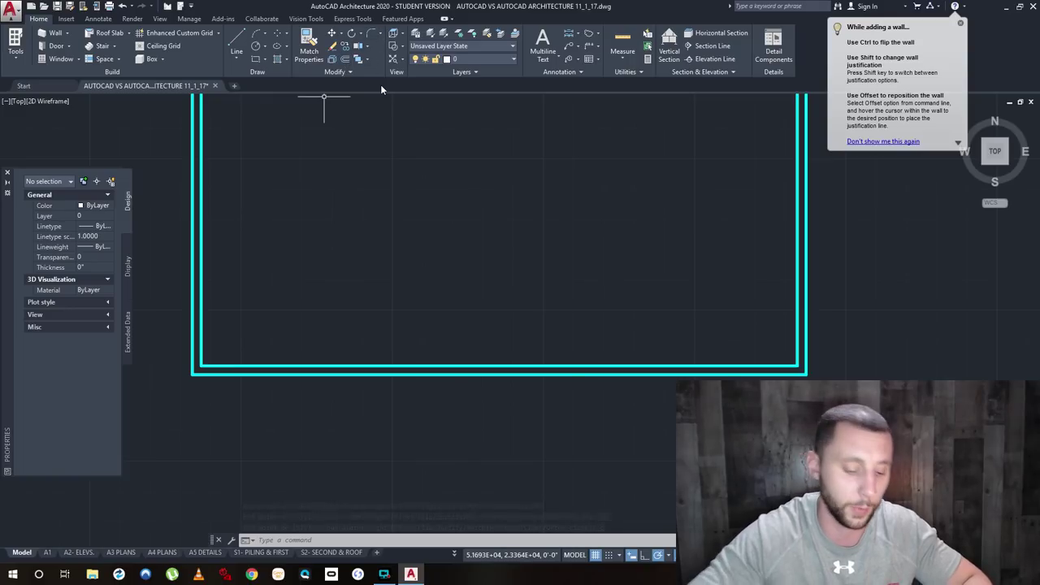
Add a linear dimension below the lower wall, measured between its outer corners.
text(dimlinear)
key(Return)
click(195, 371)
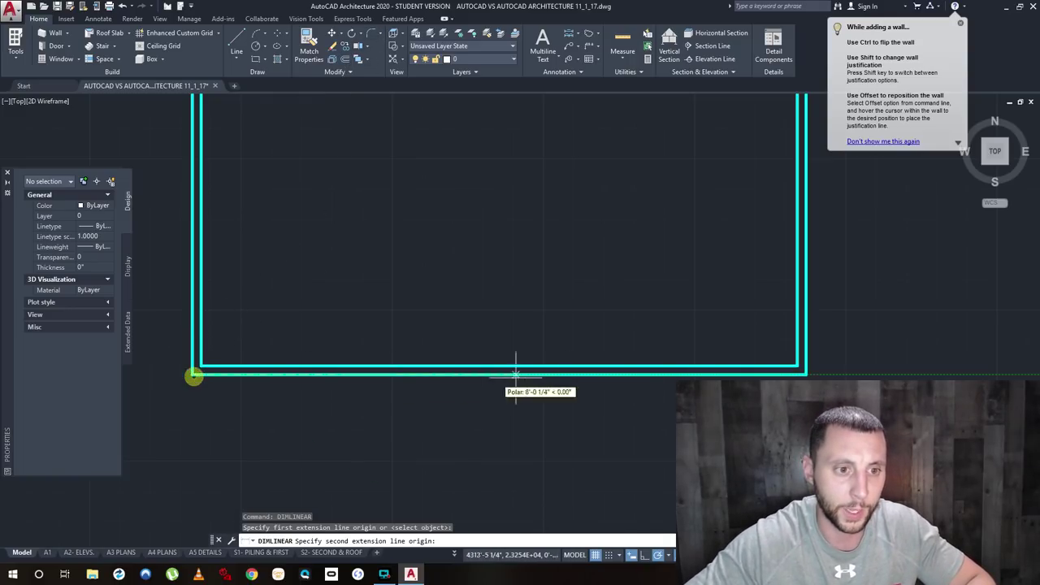
click(805, 374)
click(627, 423)
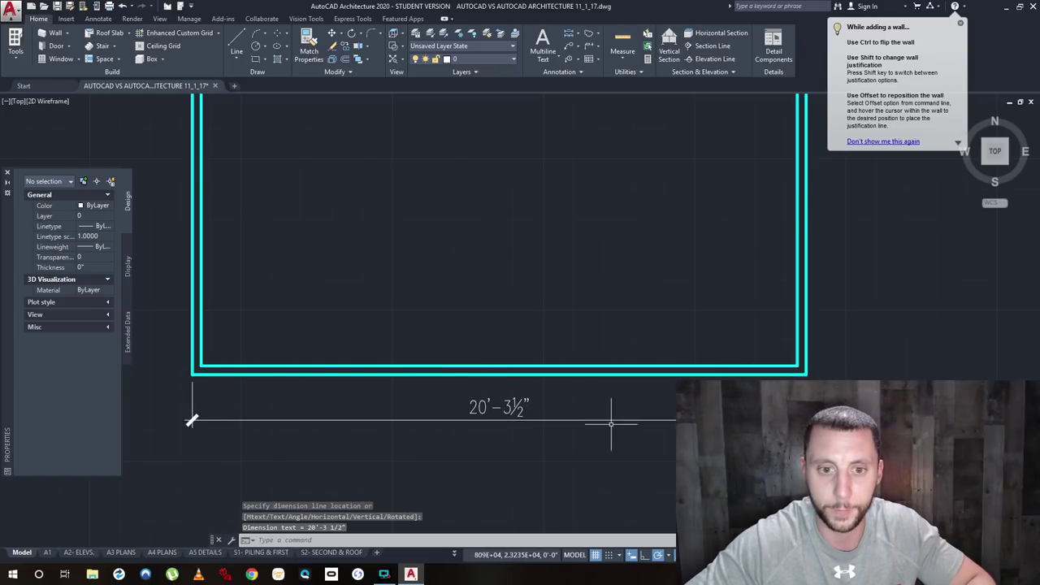
scroll(550, 432, up, 2)
scroll(549, 435, down, 2)
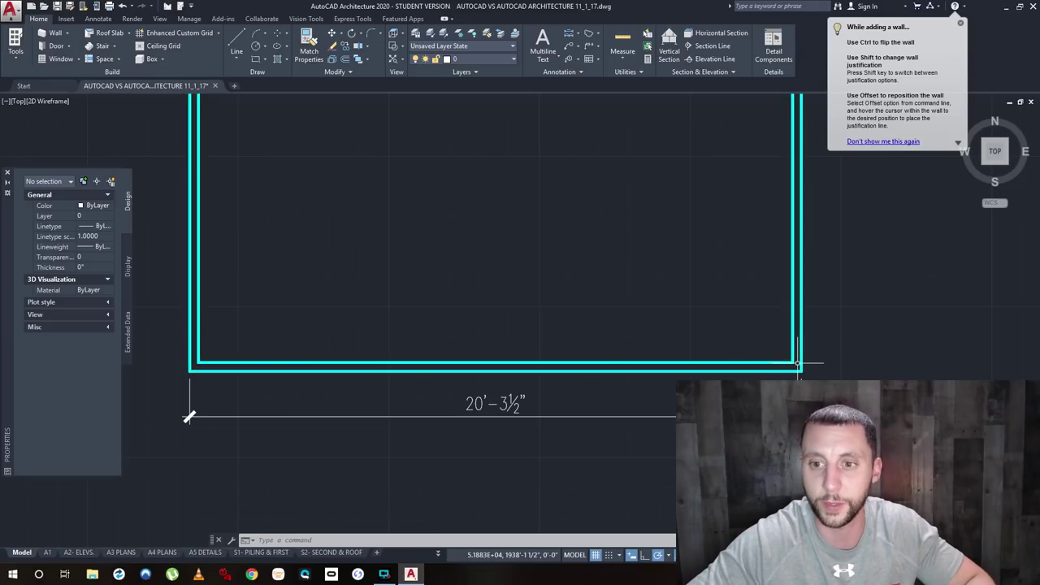
Erase the four new walls together with the linear dimension.
scroll(354, 387, down, 3)
click(561, 420)
click(279, 242)
key(Delete)
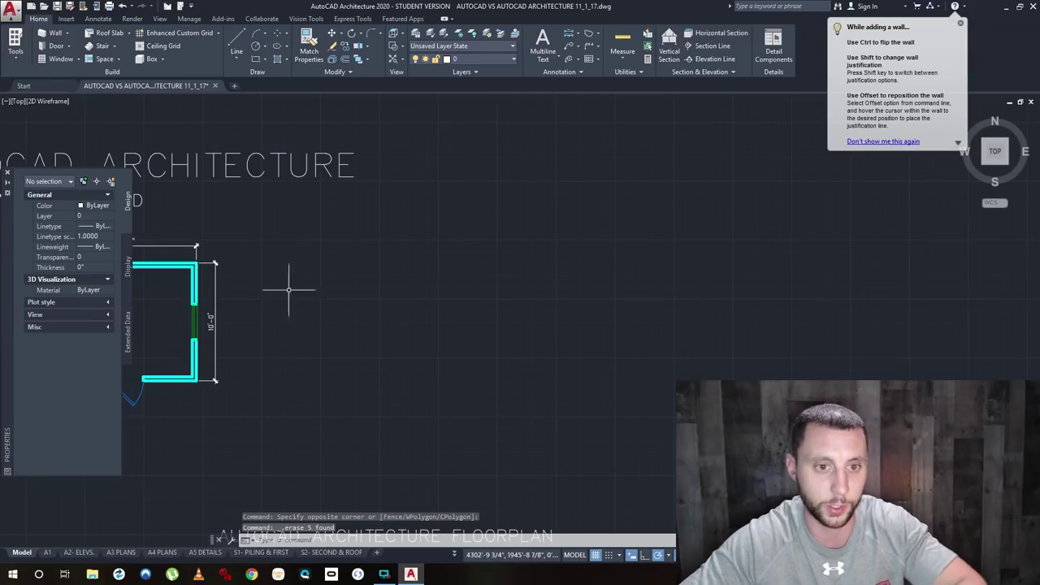
Draw a Left-justified wall about 14' long straight down in the empty area east of the existing shed.
click(55, 34)
click(102, 382)
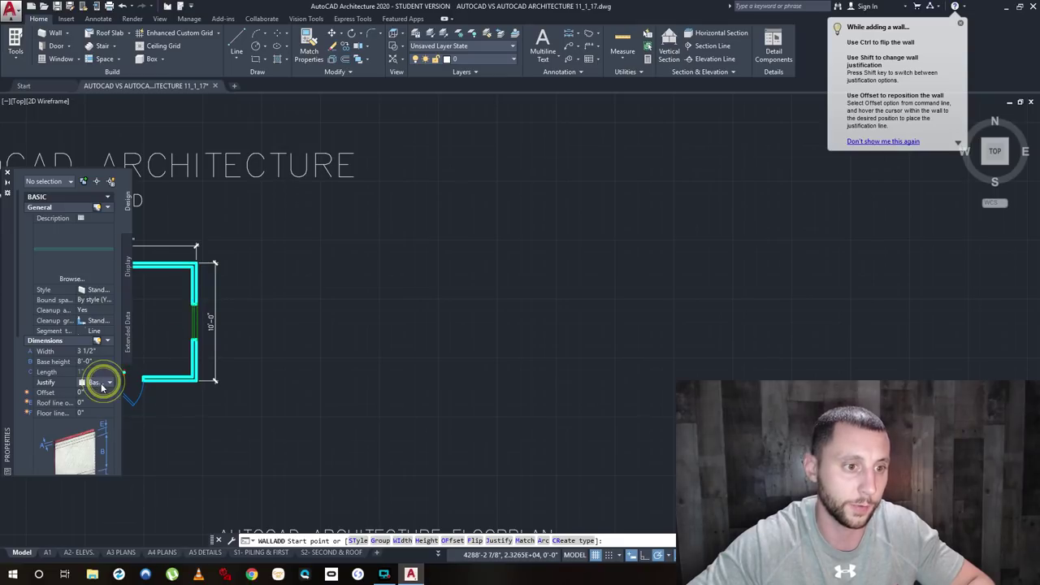
click(95, 393)
click(409, 184)
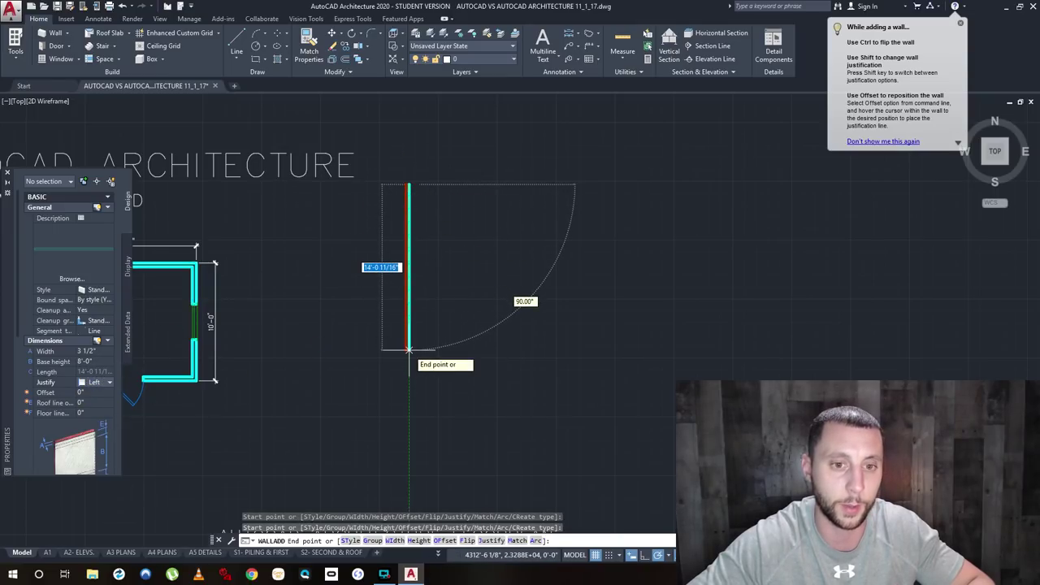
scroll(408, 350, up, 5)
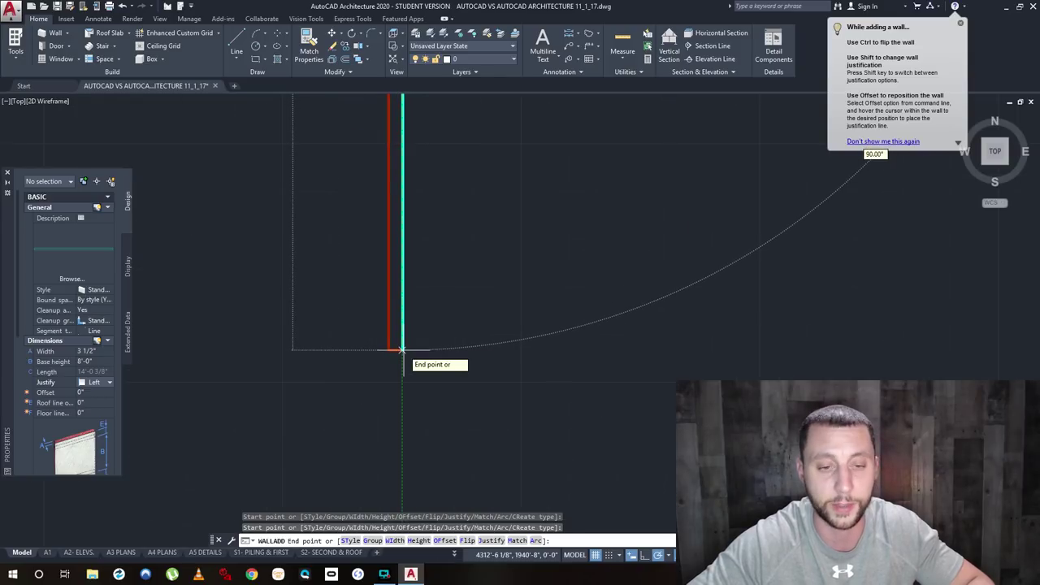
click(401, 350)
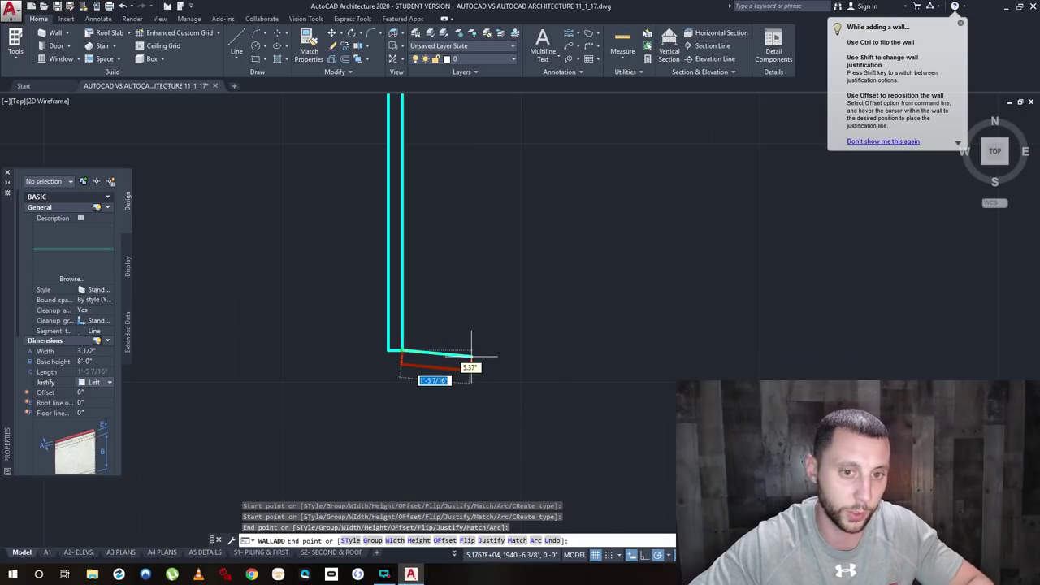
End the wall command and erase the Left-justified vertical wall.
key(Escape)
key(Escape)
key(Escape)
click(441, 344)
click(353, 358)
key(Delete)
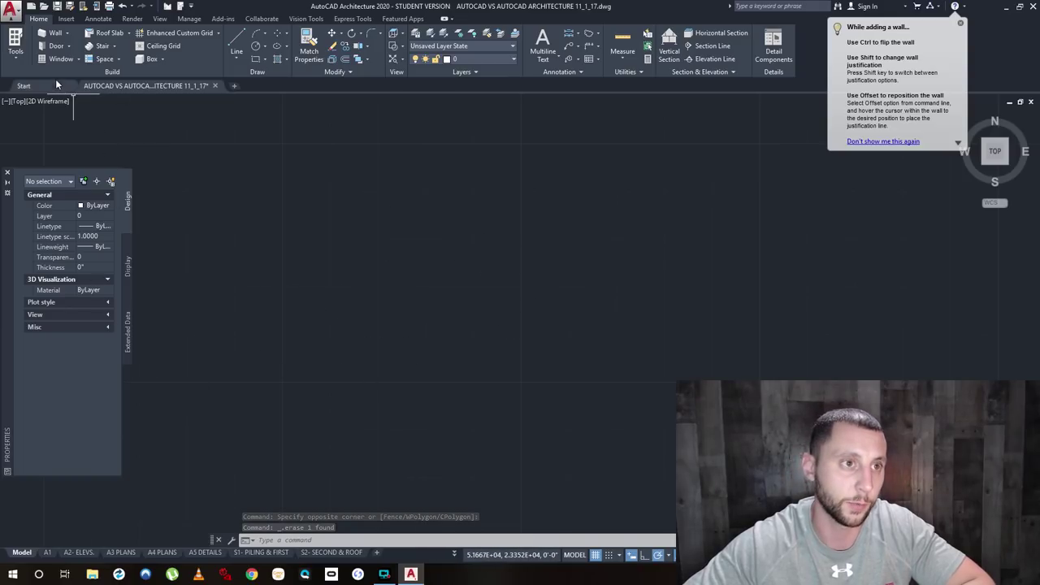
Draw a Right-justified wall segment 10' straight down in the empty area east of the existing shed.
click(41, 36)
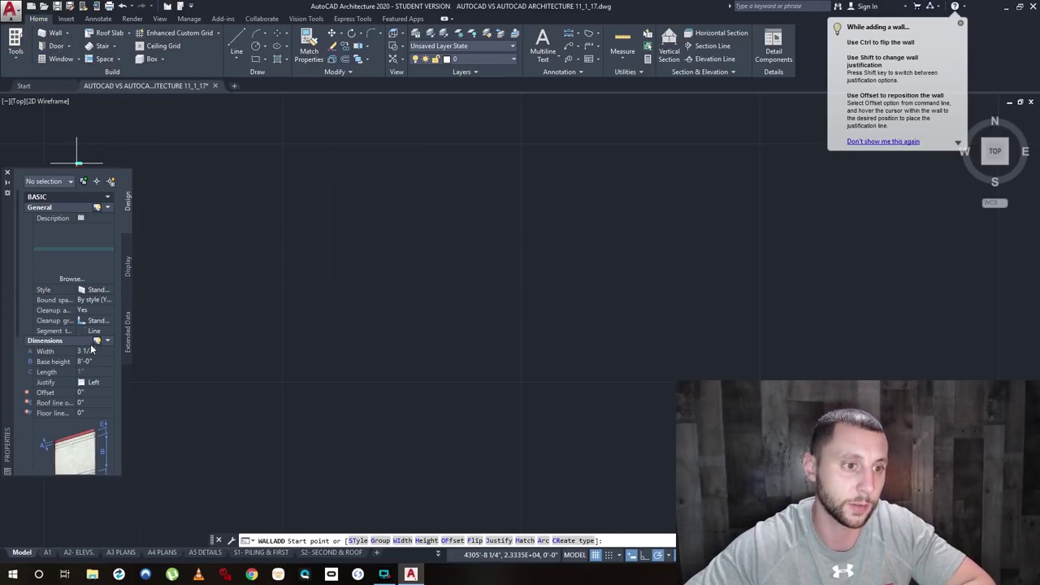
click(93, 383)
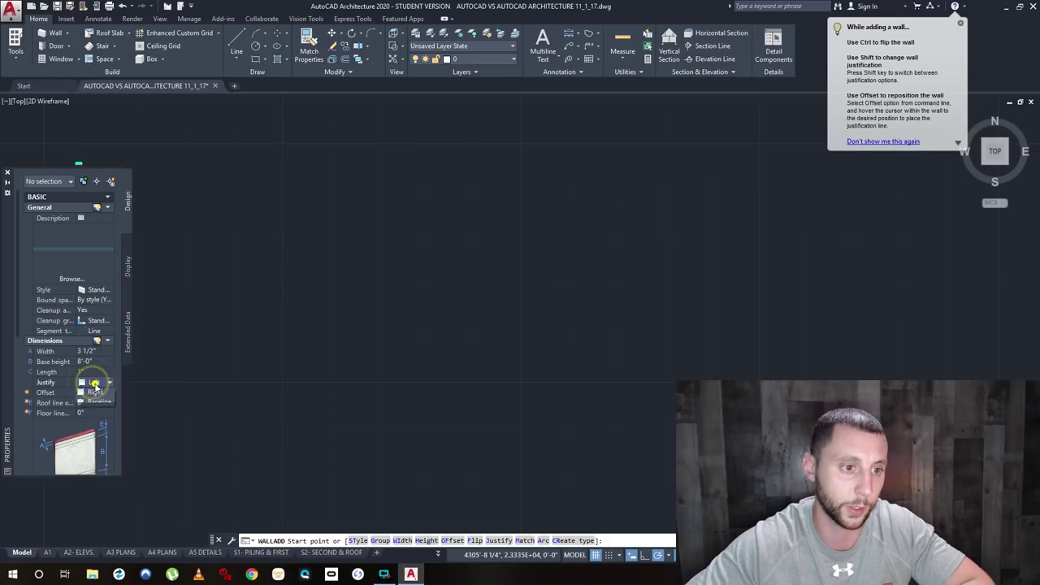
click(98, 413)
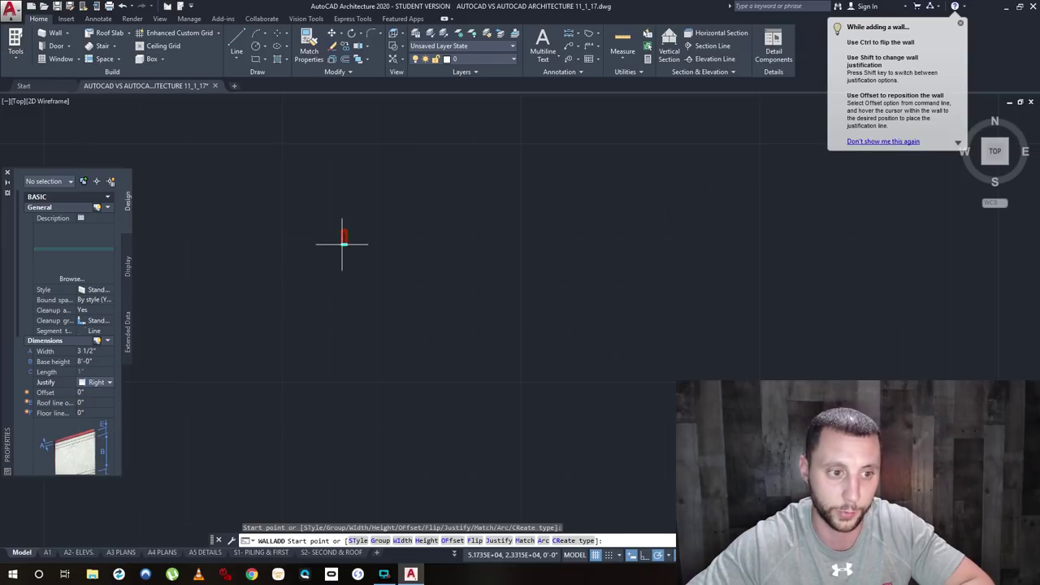
click(355, 195)
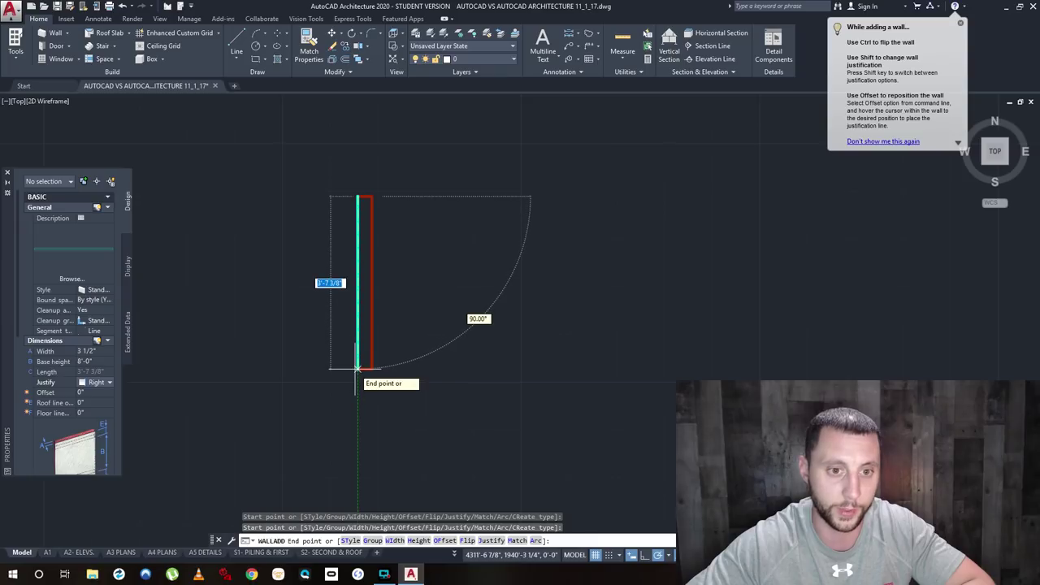
text(10)
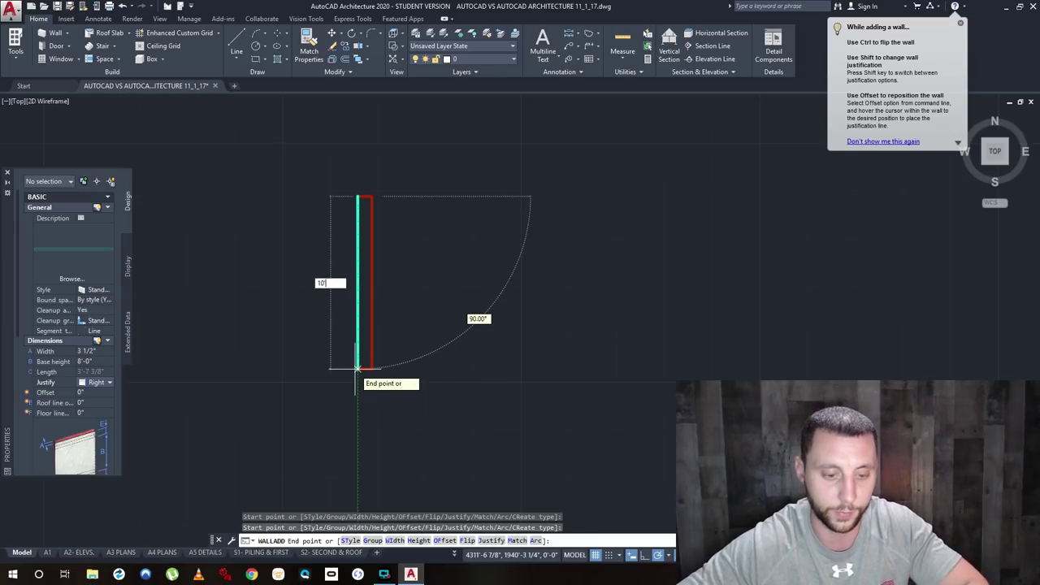
key(Return)
Continue the wall 20' east and 10' straight up, and close it into a rectangular shed.
scroll(658, 378, down, 3)
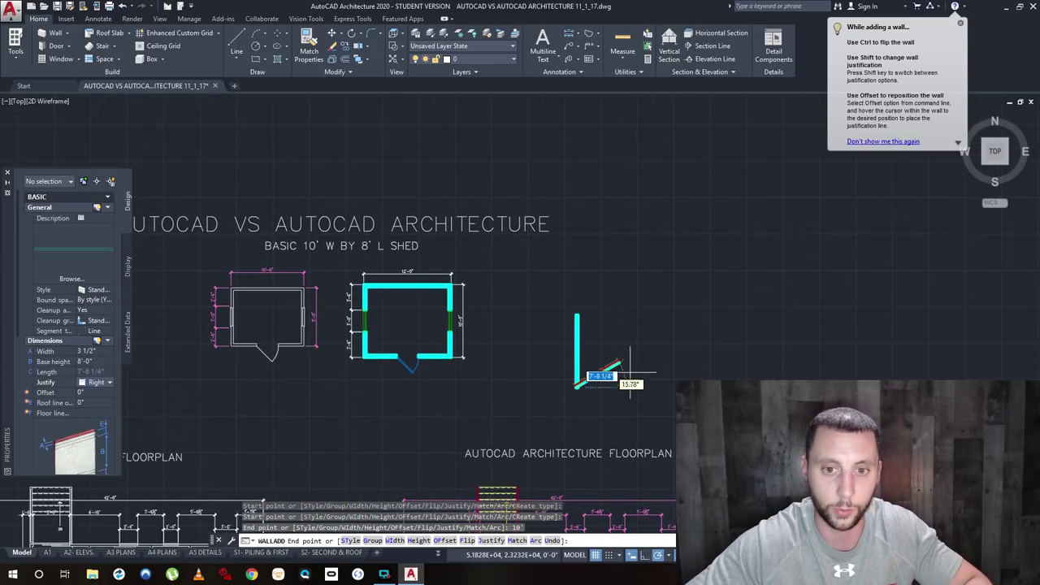
text(20)
key(Return)
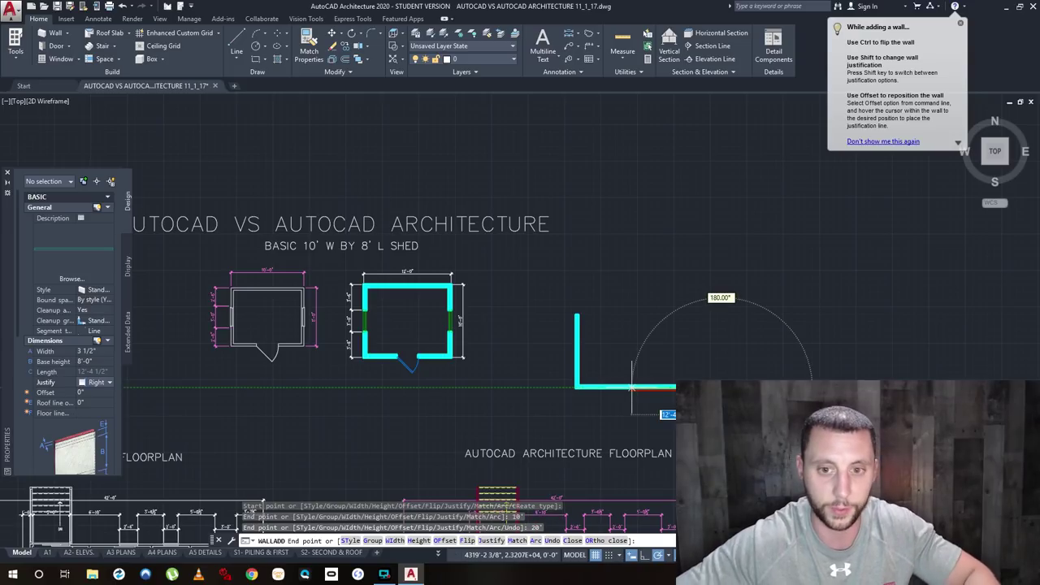
text(10)
key(Return)
text(c)
key(Return)
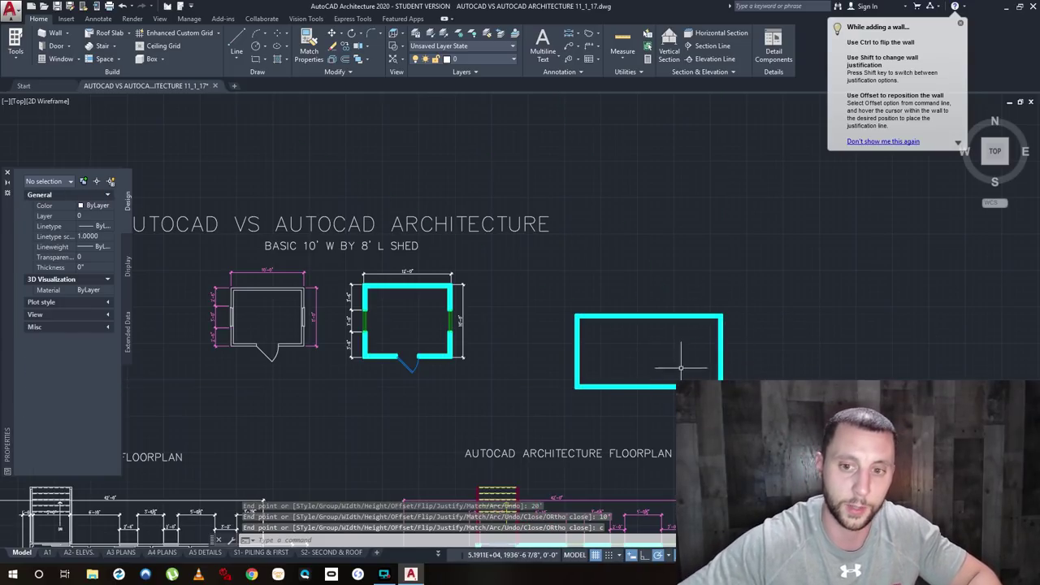
Check the new shed's outside length along the lower wall with a temporary linear dimension between its outer corners.
scroll(674, 362, up, 3)
text(dimlinea)
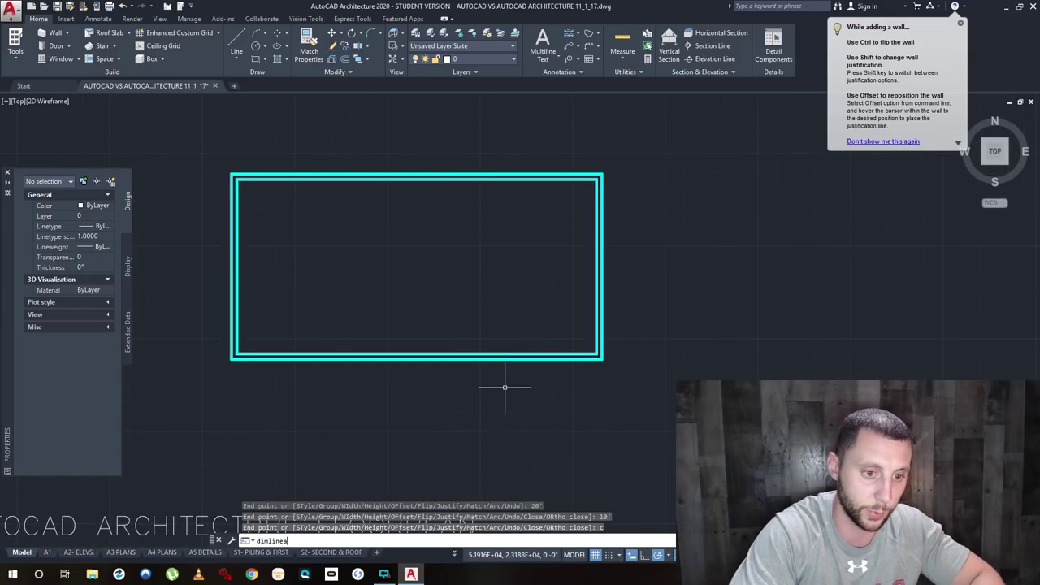
key(Return)
click(601, 359)
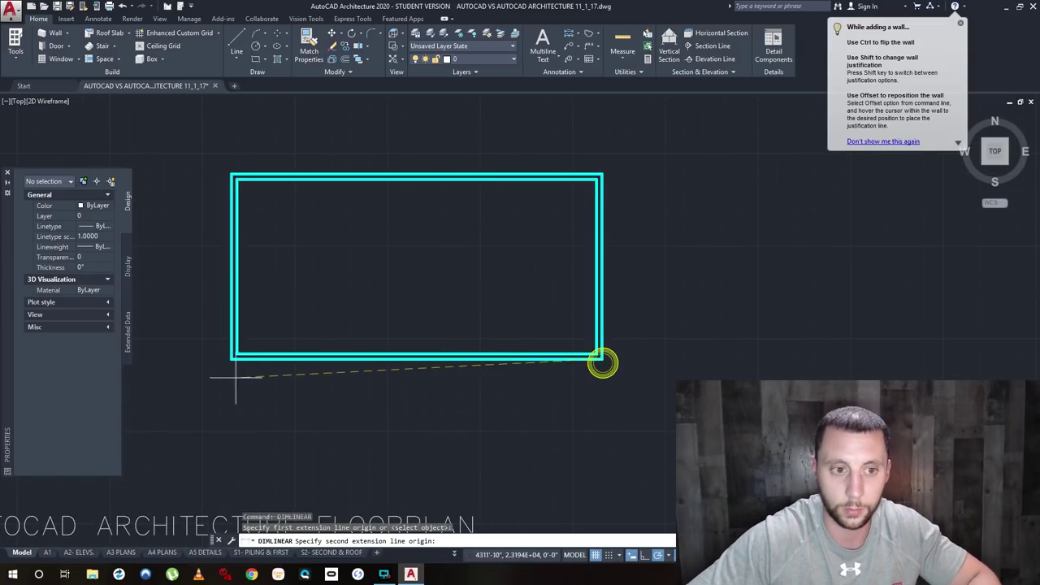
click(229, 360)
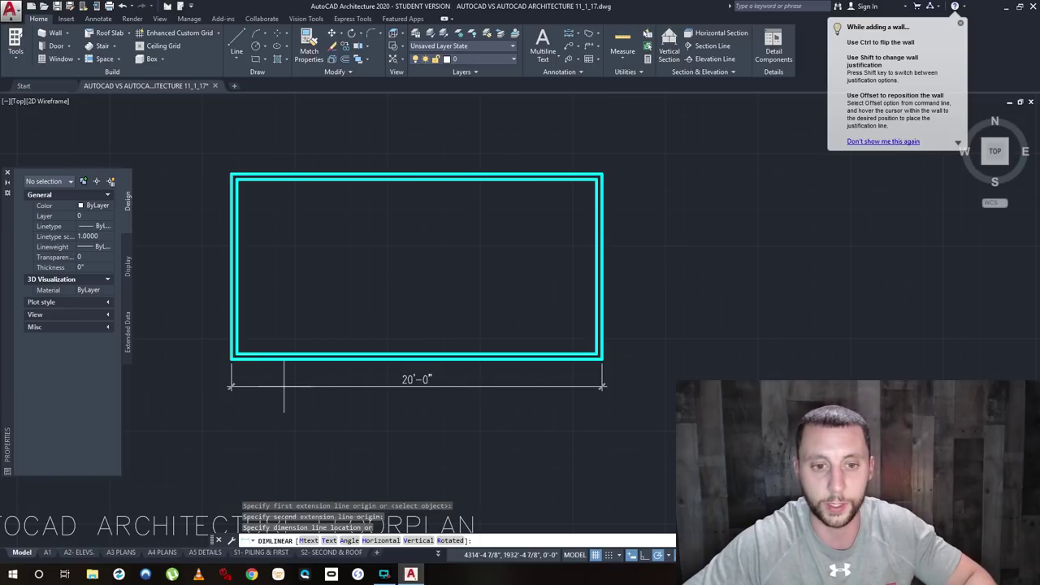
key(Escape)
Check the new shed's inside length with a temporary linear dimension between the inner corners of the lower wall.
key(Return)
click(232, 357)
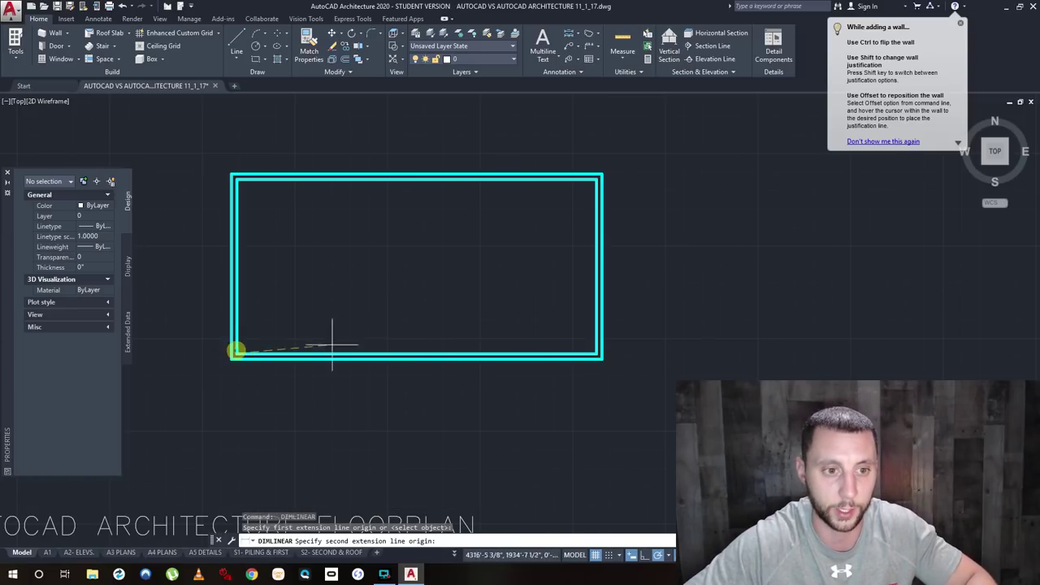
click(592, 353)
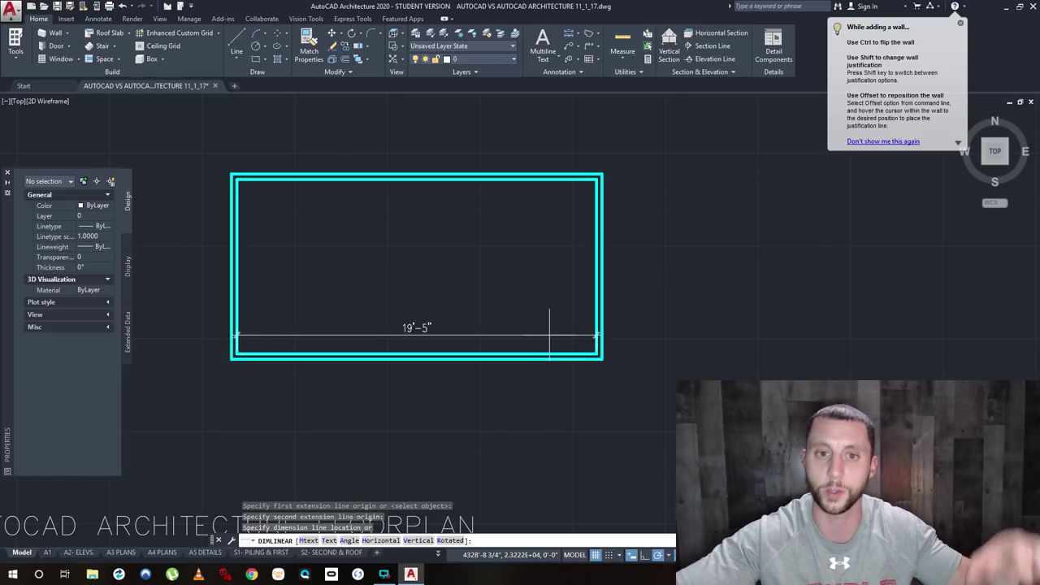
key(Escape)
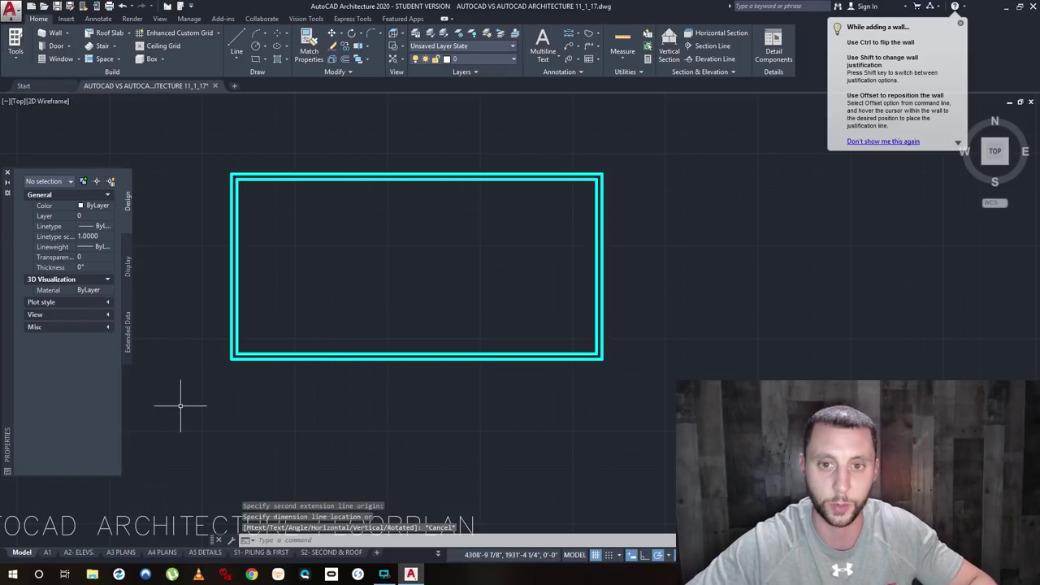
scroll(280, 406, down, 2)
click(486, 408)
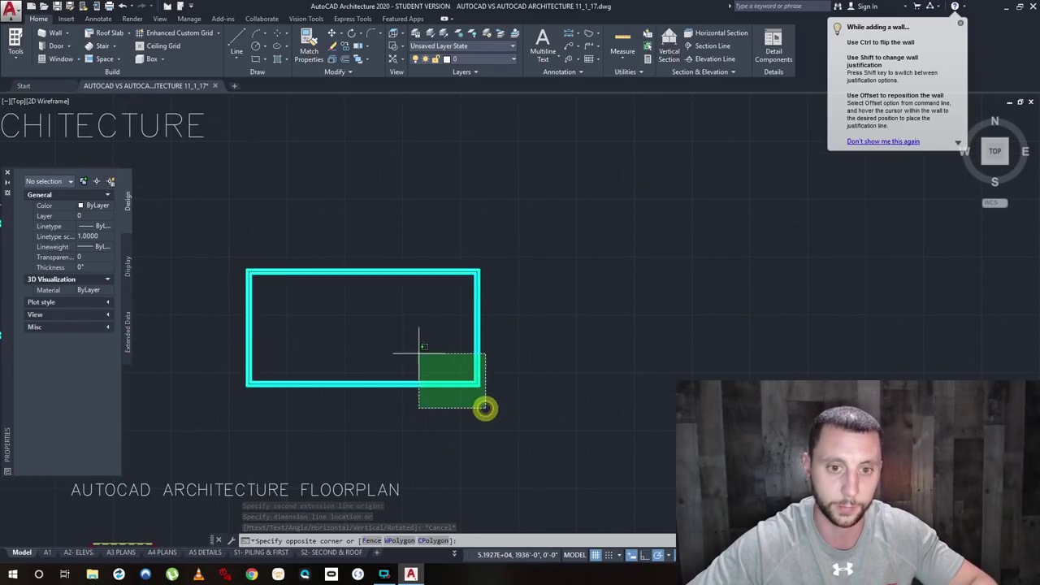
click(488, 414)
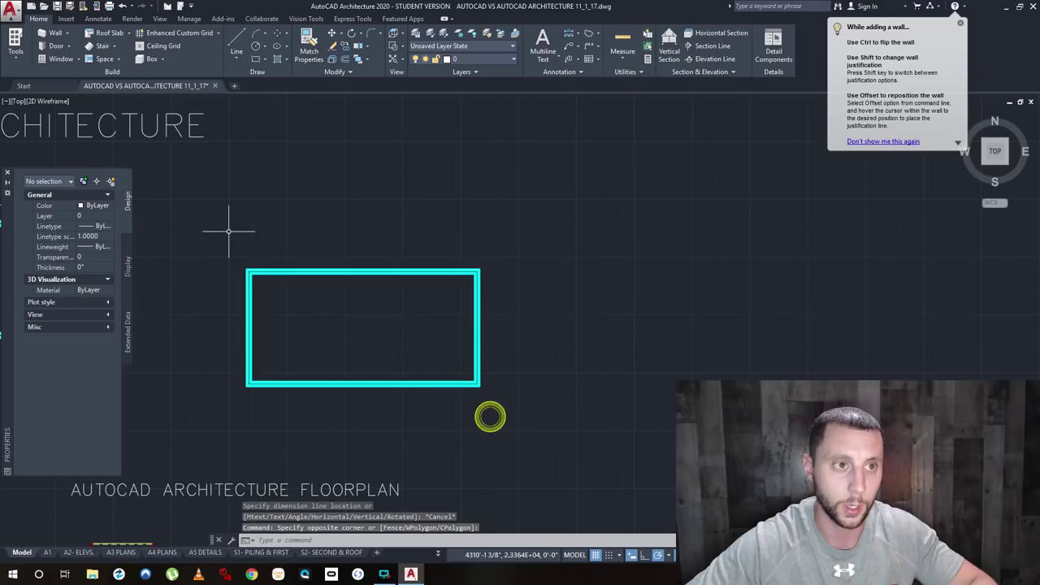
Start adding a door and set its height to 6'-8".
click(55, 46)
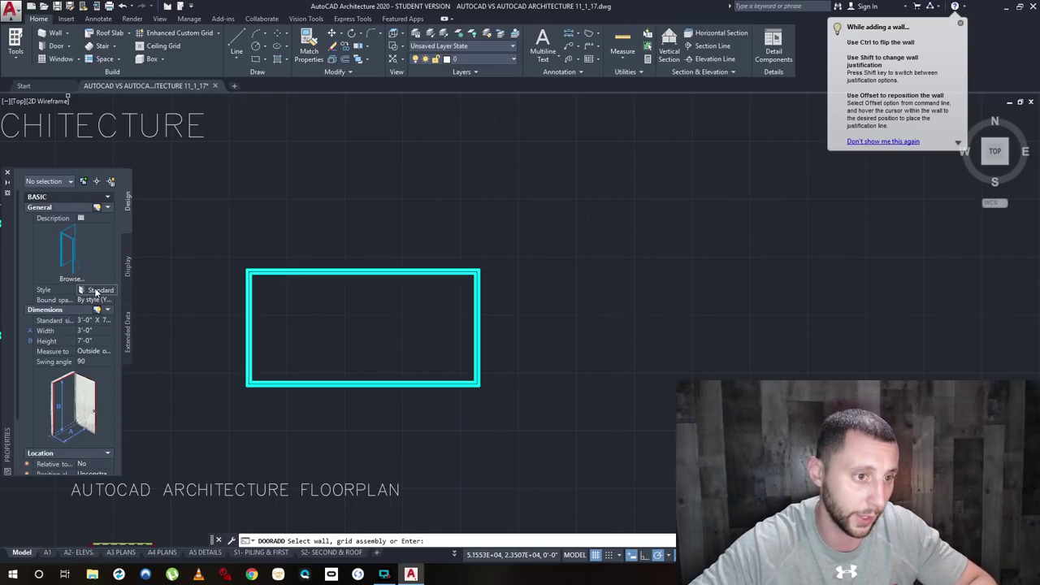
click(84, 342)
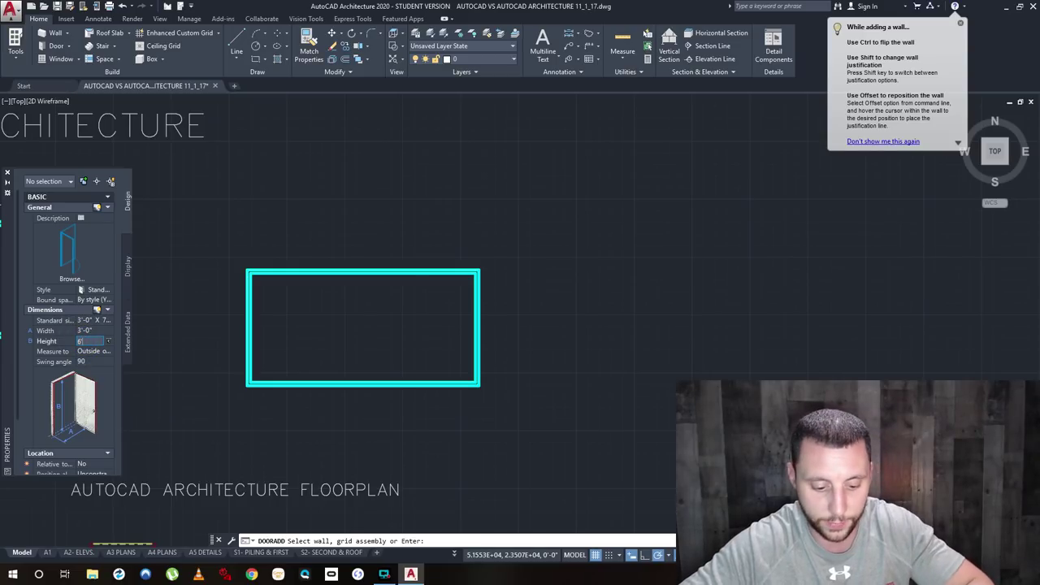
text(6'8)
key(Return)
Set the new door's width to 18".
click(85, 331)
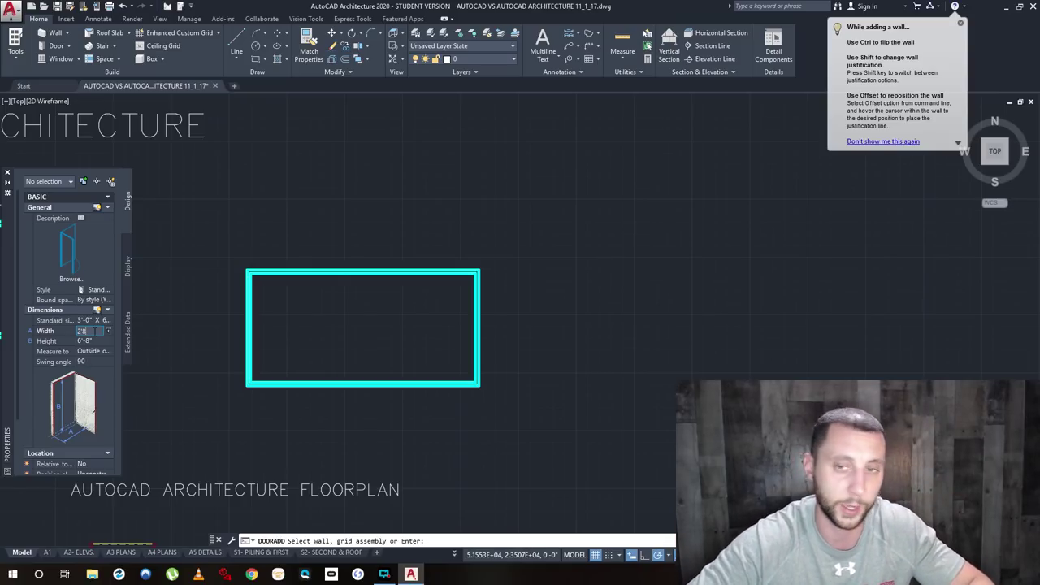
click(82, 331)
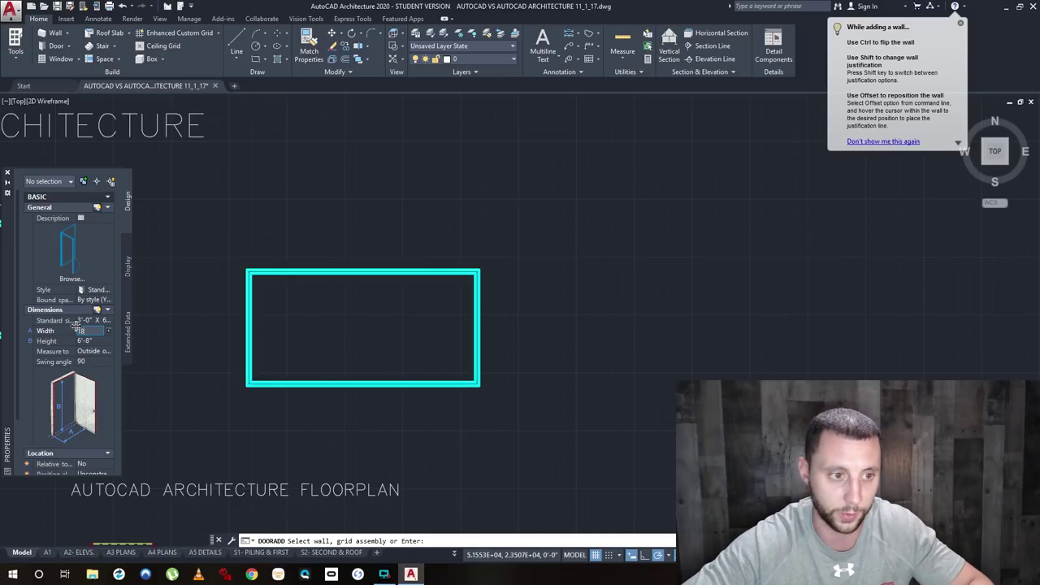
text(18)
key(Tab)
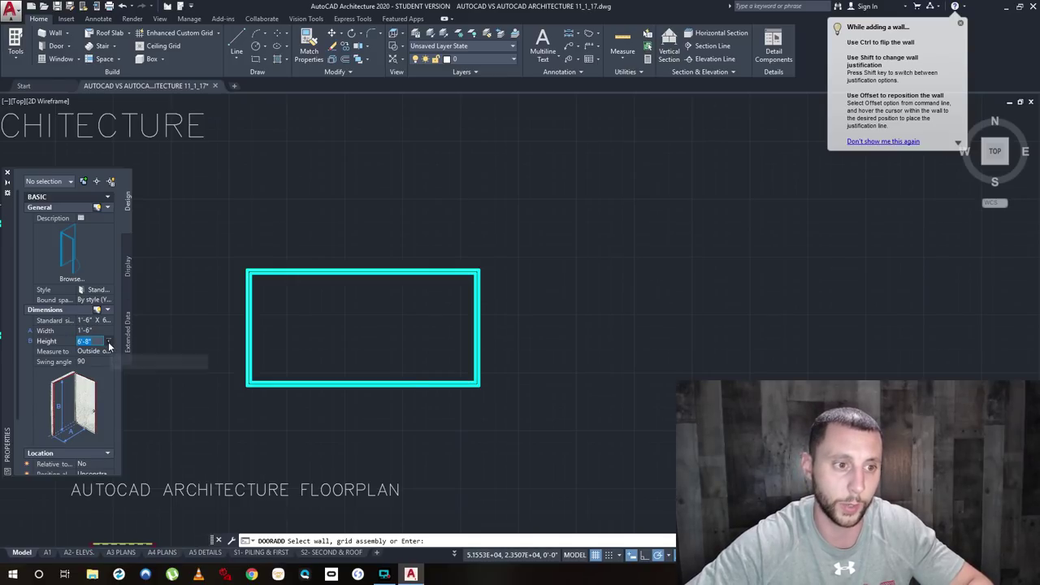
Set the new door's width to 2'.
click(91, 331)
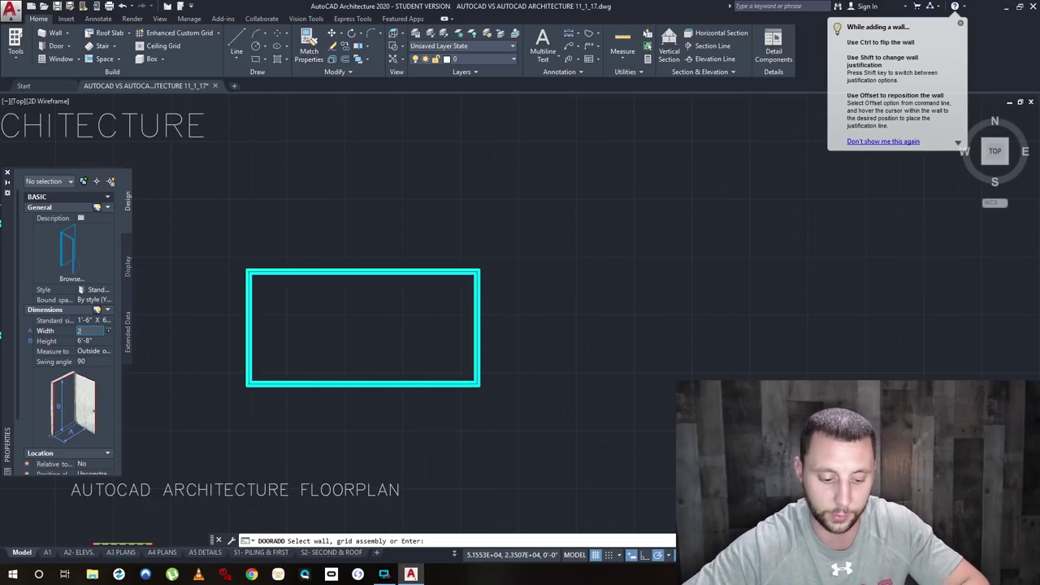
key(Tab)
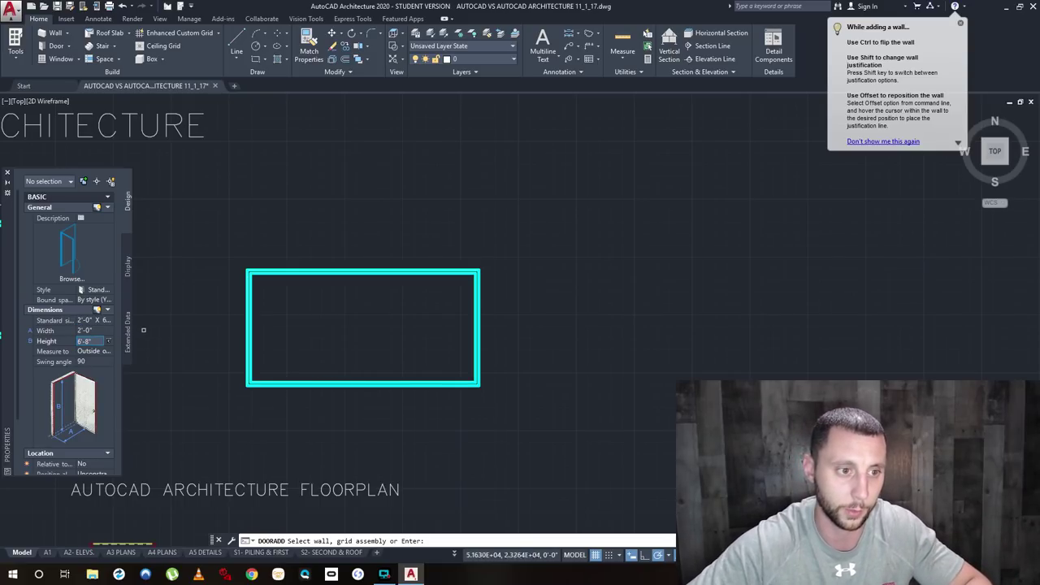
Set the new door's width to 3'.
click(90, 331)
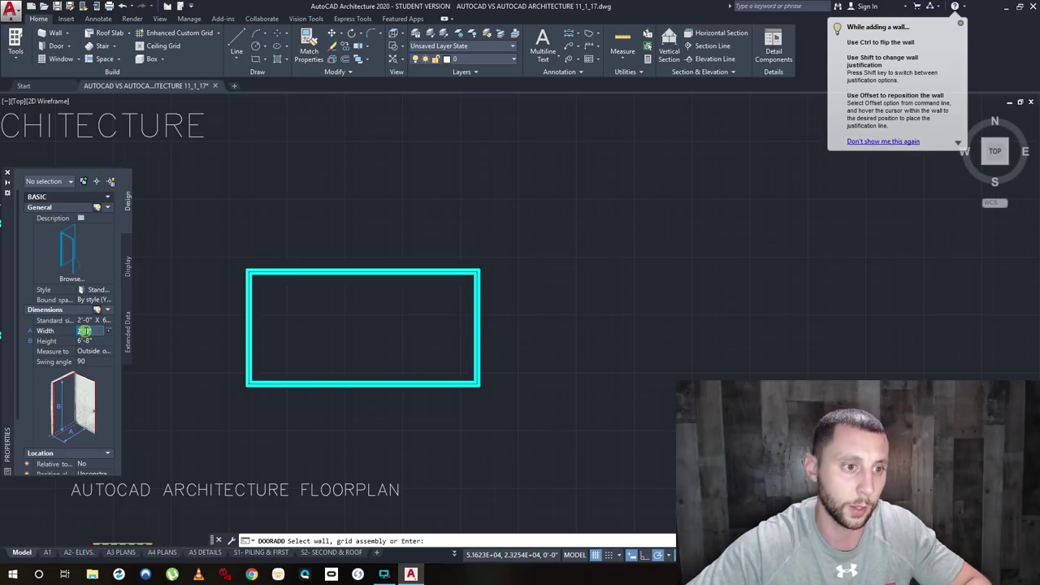
text(3)
key(Tab)
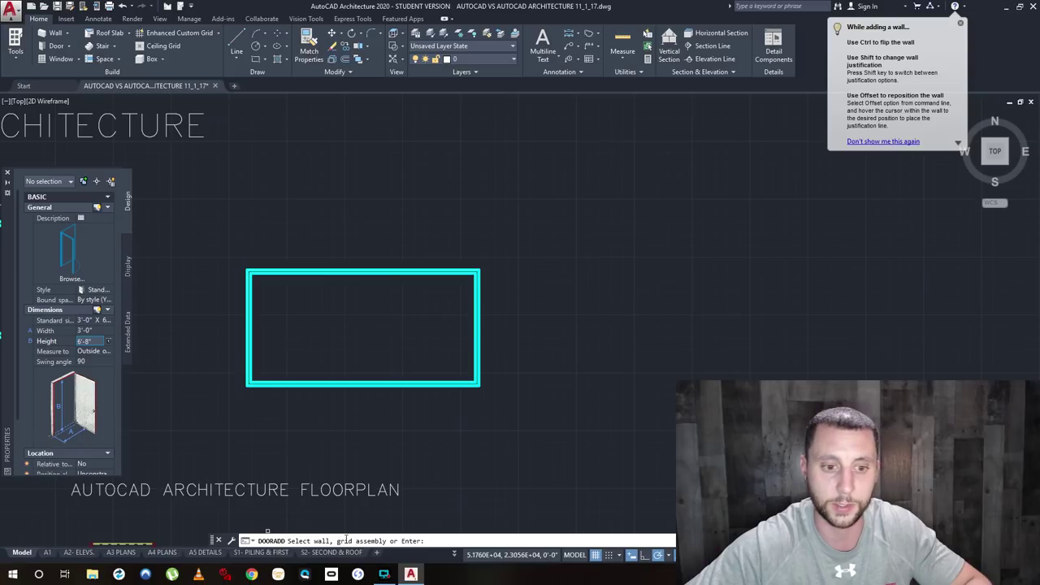
Try placing the door near the middle of the shed's lower wall and undo the placement.
click(344, 383)
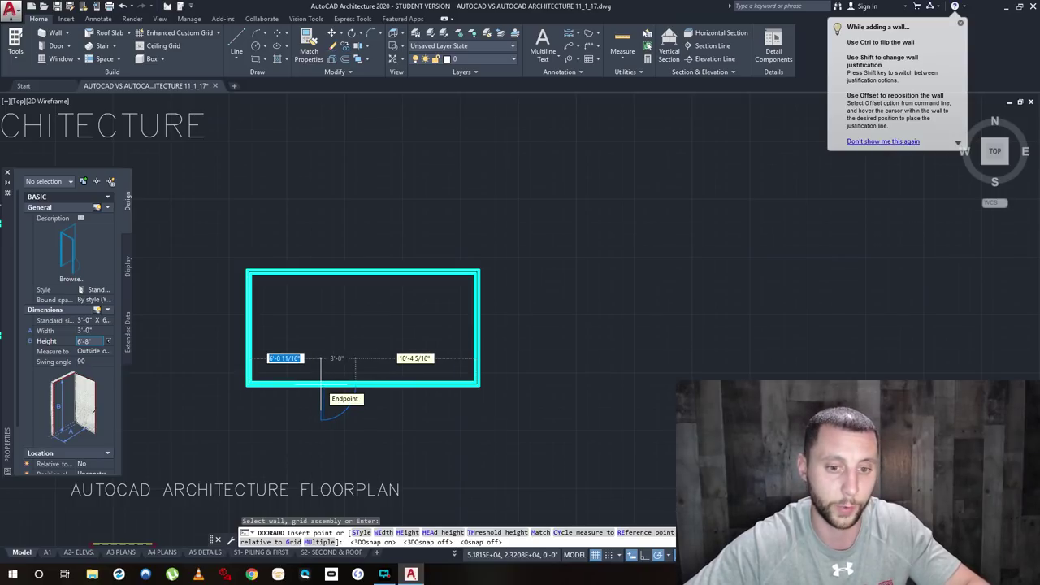
click(344, 379)
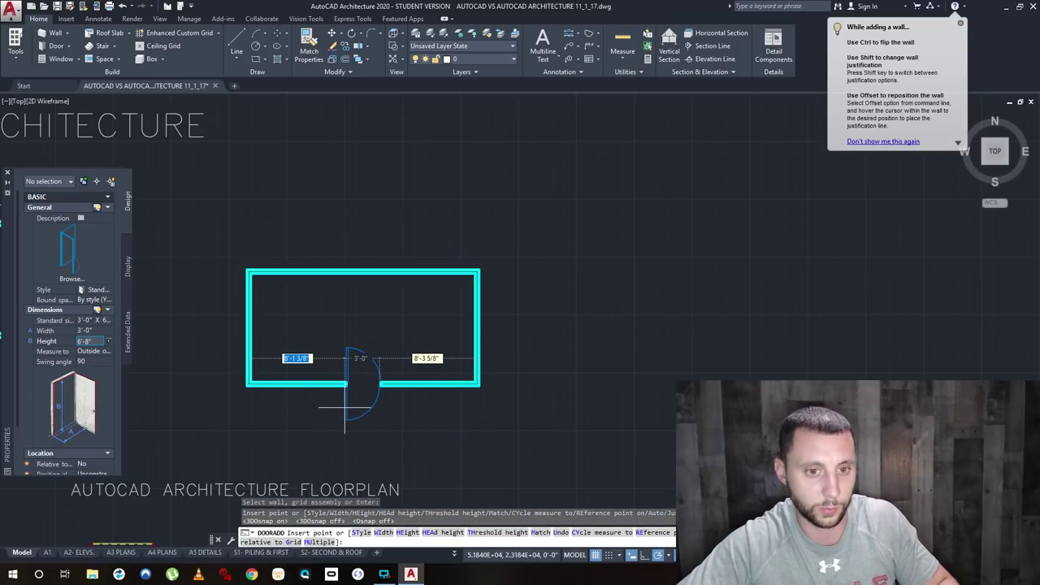
key(ctrl+z)
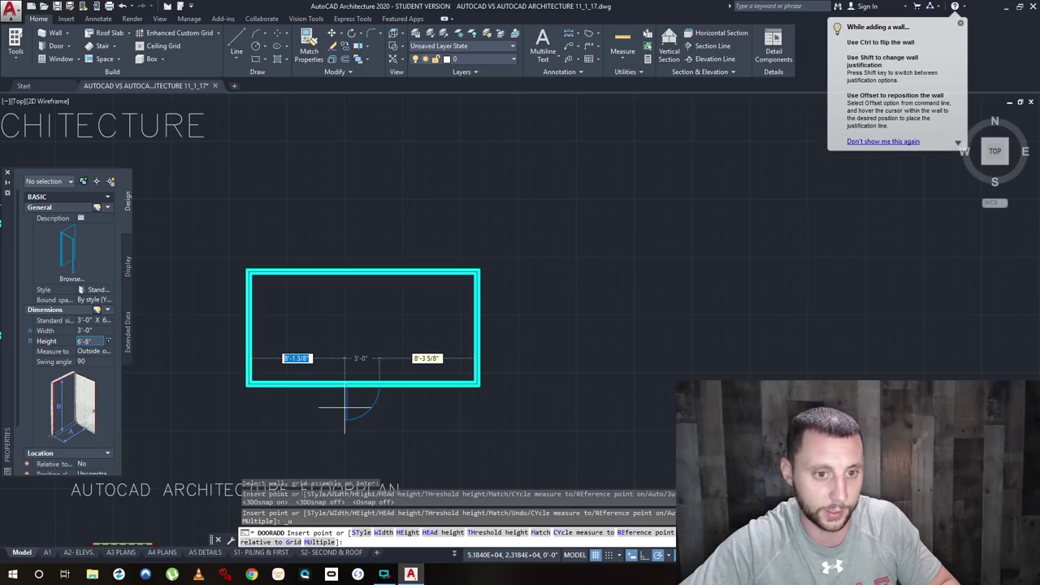
key(Return)
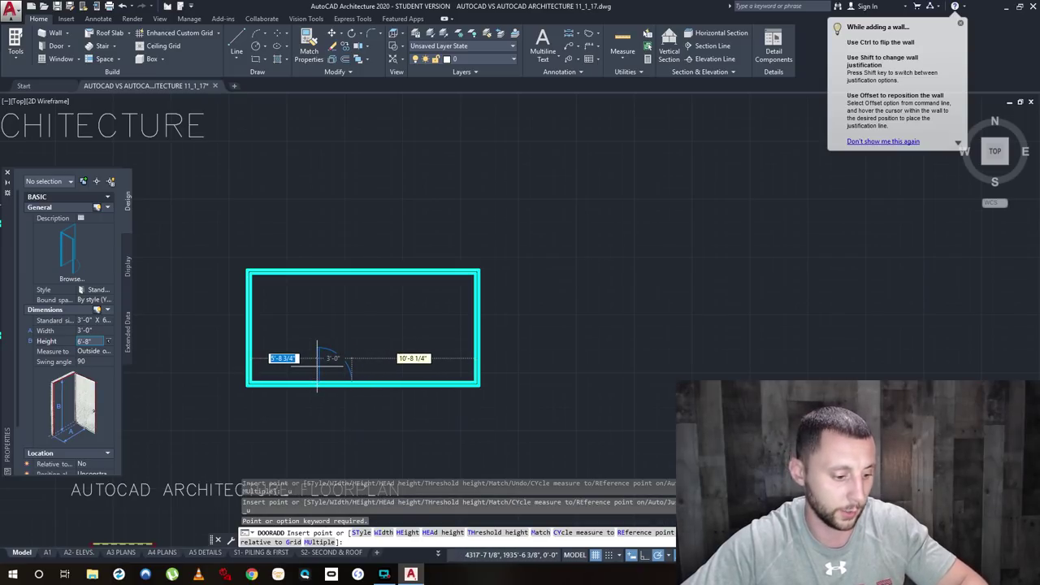
Place the door at the shed's lower-left corner and move it to the midpoint of the lower wall.
click(259, 394)
key(Escape)
click(249, 365)
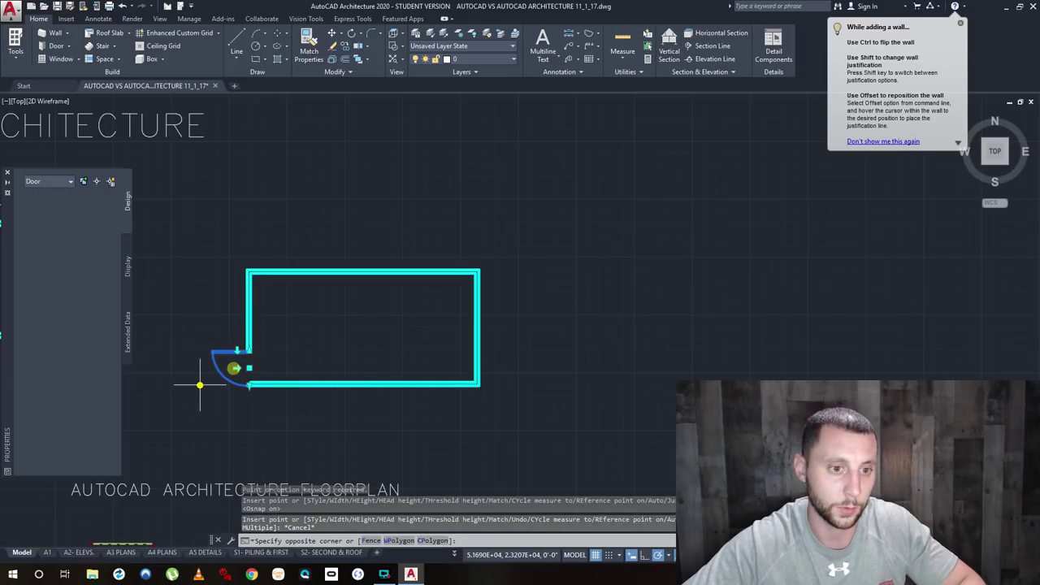
click(199, 386)
click(238, 368)
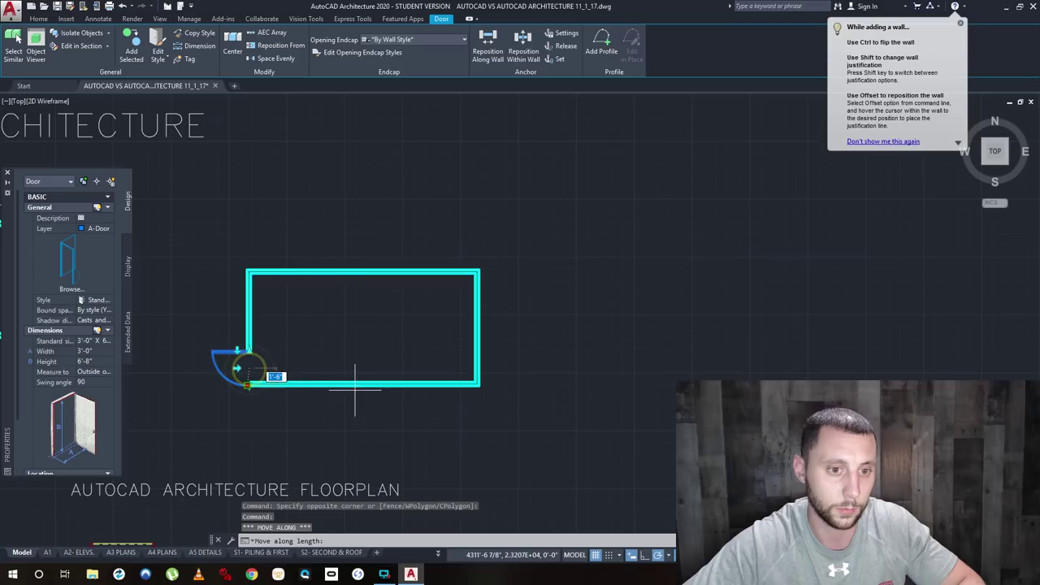
text(mid)
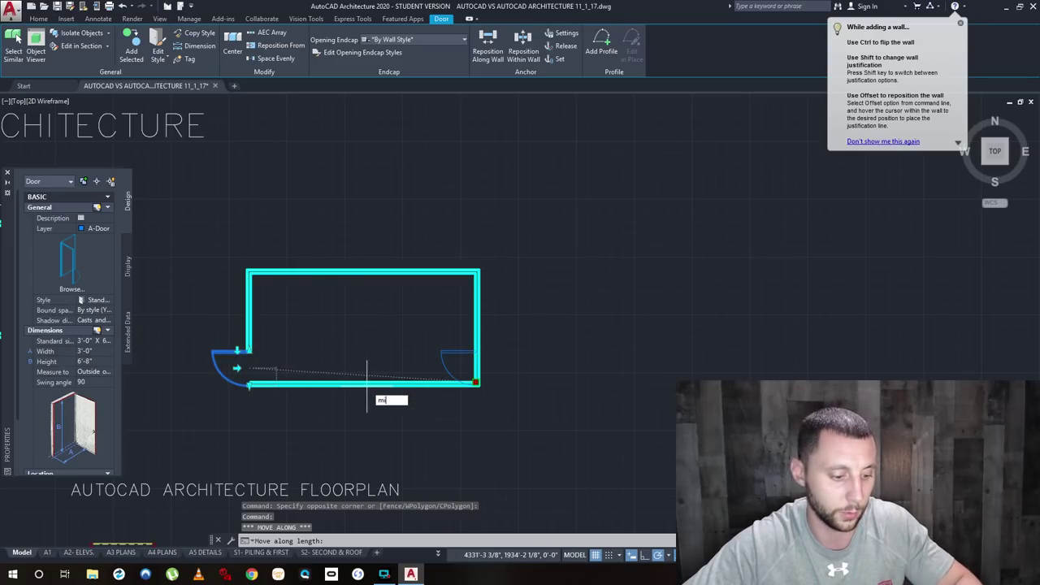
key(Return)
click(363, 386)
key(Escape)
key(Escape)
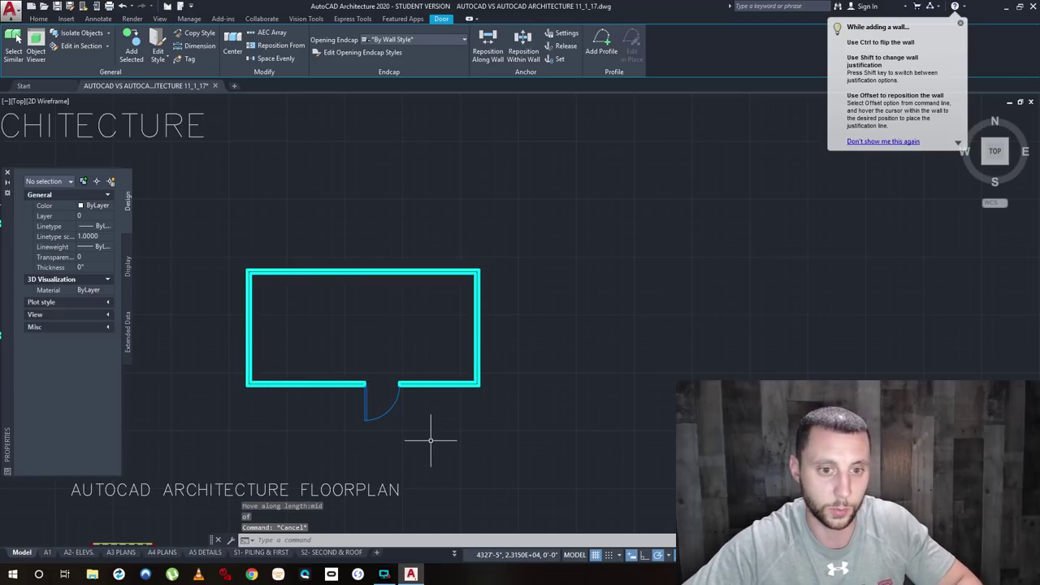
Review the active object snap modes in the drafting settings.
text(m)
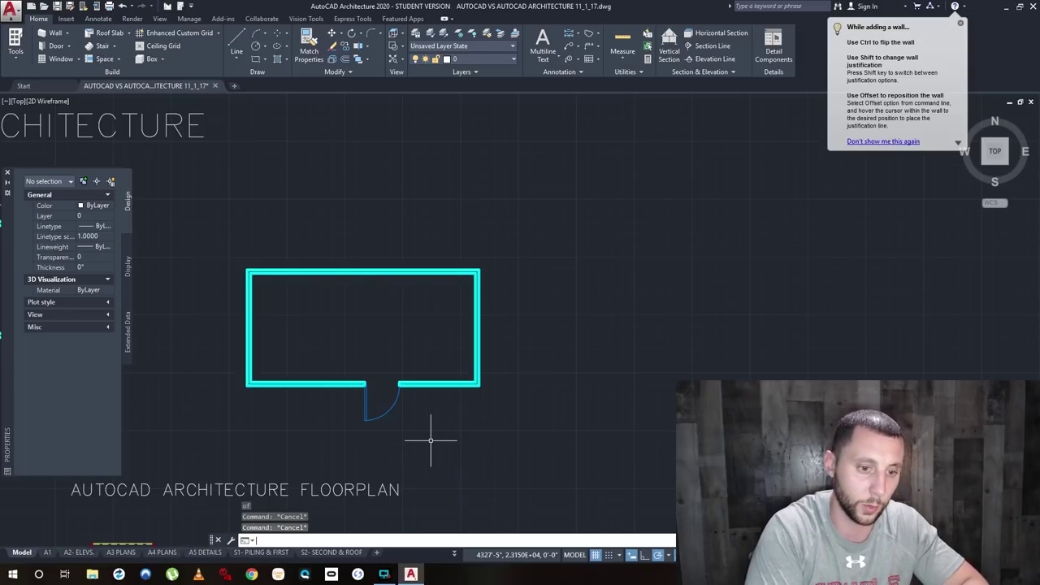
text(snap)
key(Return)
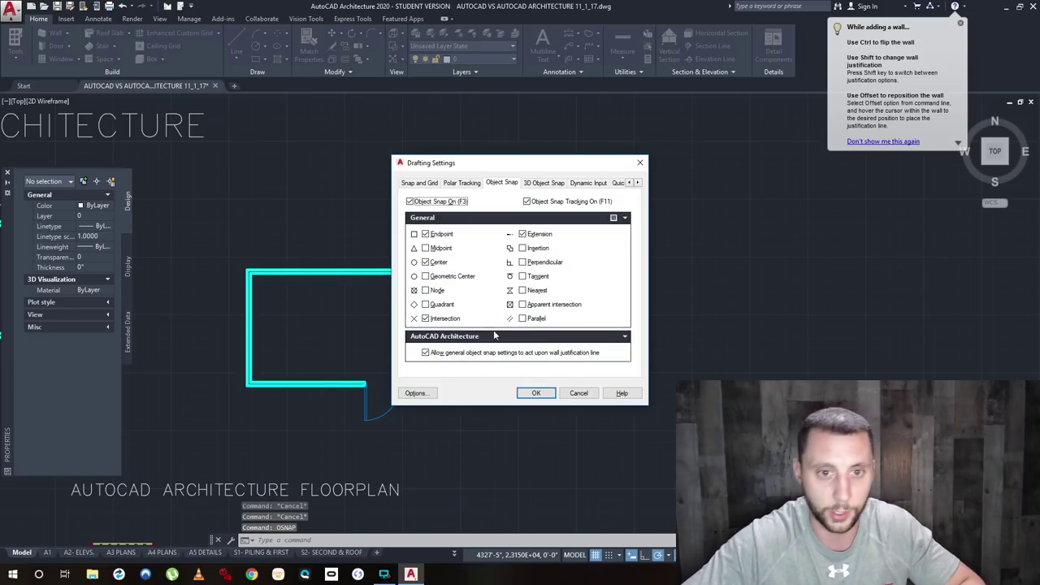
click(536, 393)
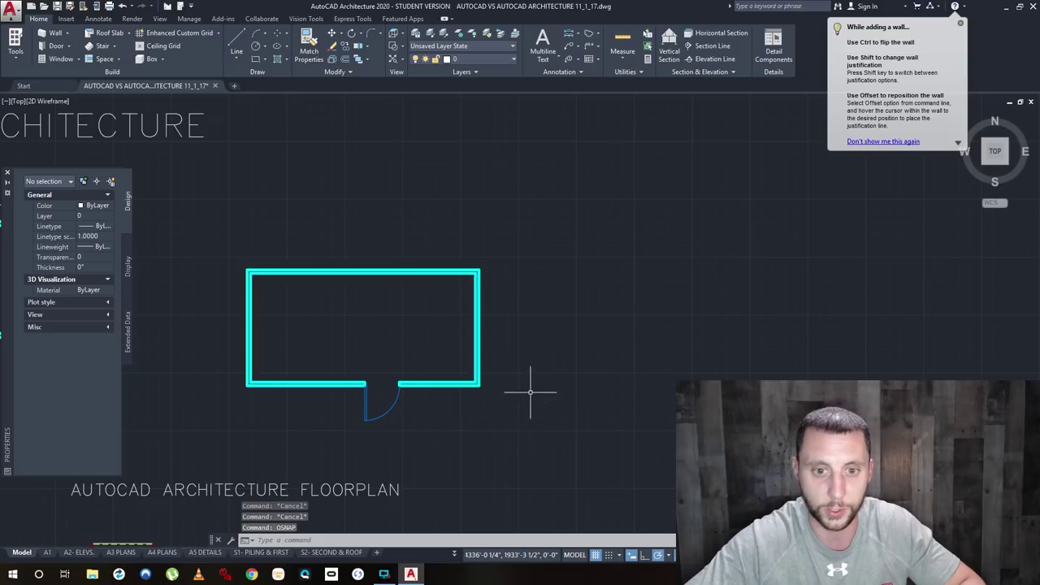
Check the distance from the shed's lower-right outer corner to the door opening with a temporary linear dimension.
click(372, 397)
scroll(370, 396, up, 2)
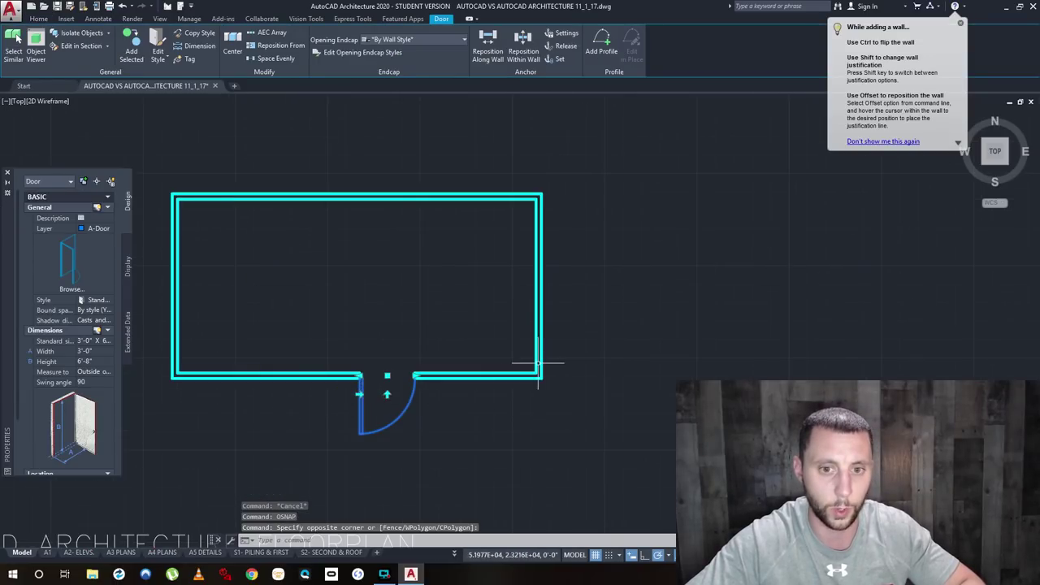
key(Escape)
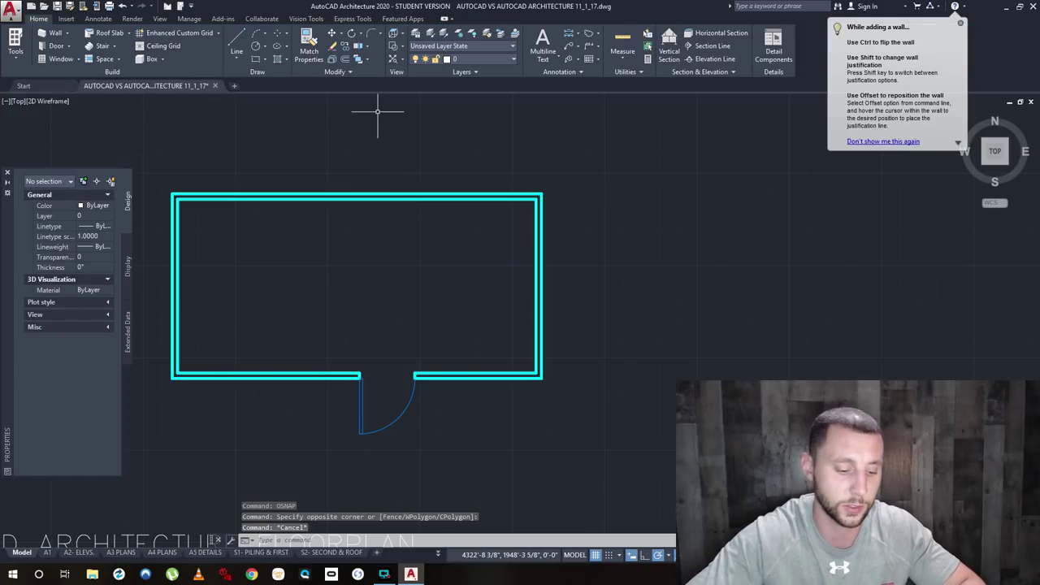
text(dimlinear)
key(Return)
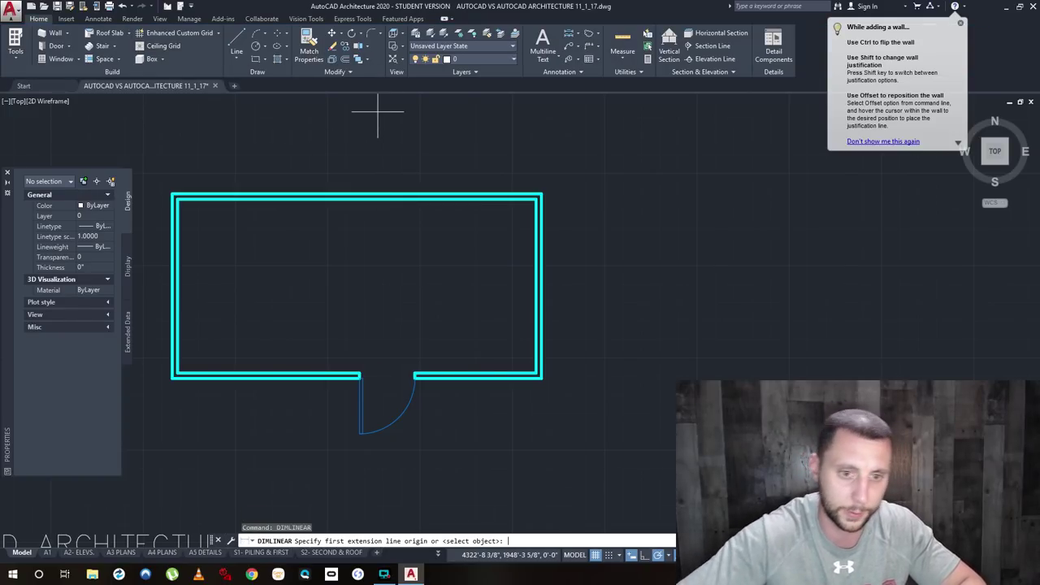
click(542, 377)
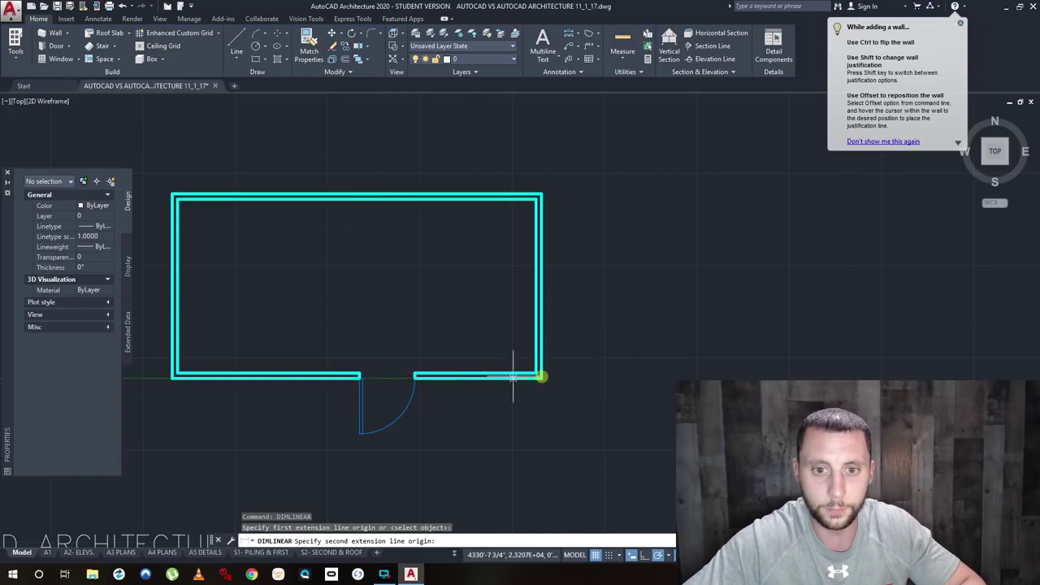
click(415, 377)
key(Escape)
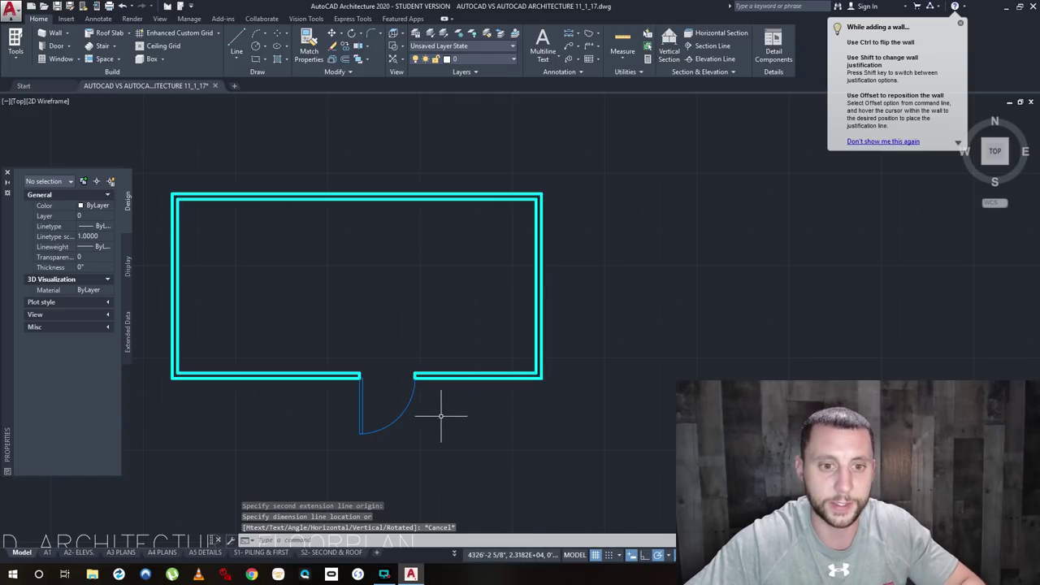
Delete the door from the lower wall.
click(441, 415)
click(354, 436)
key(Delete)
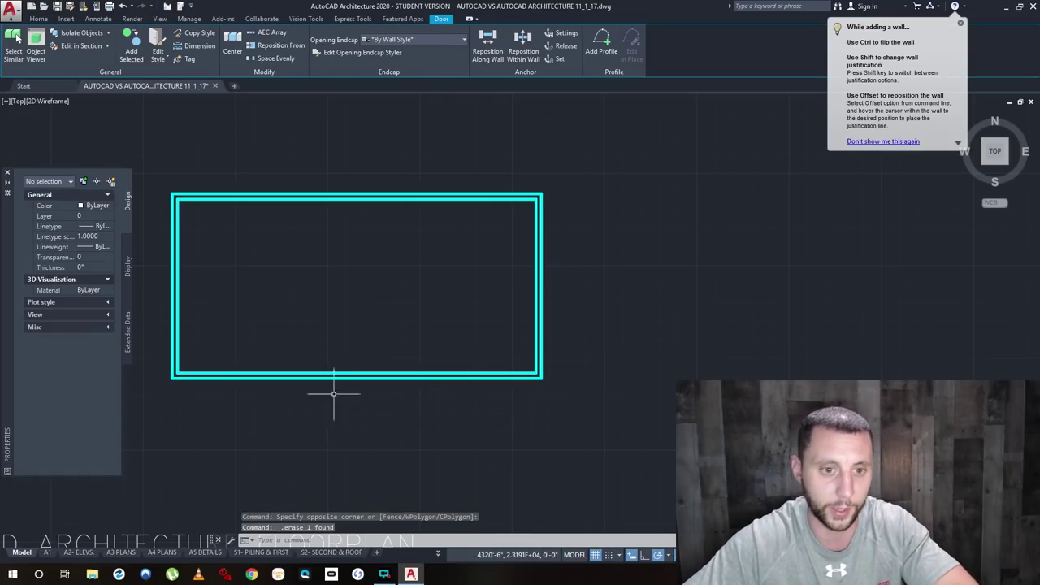
Draw a vertical construction line from the midpoint of the lower wall to the upper wall.
click(236, 41)
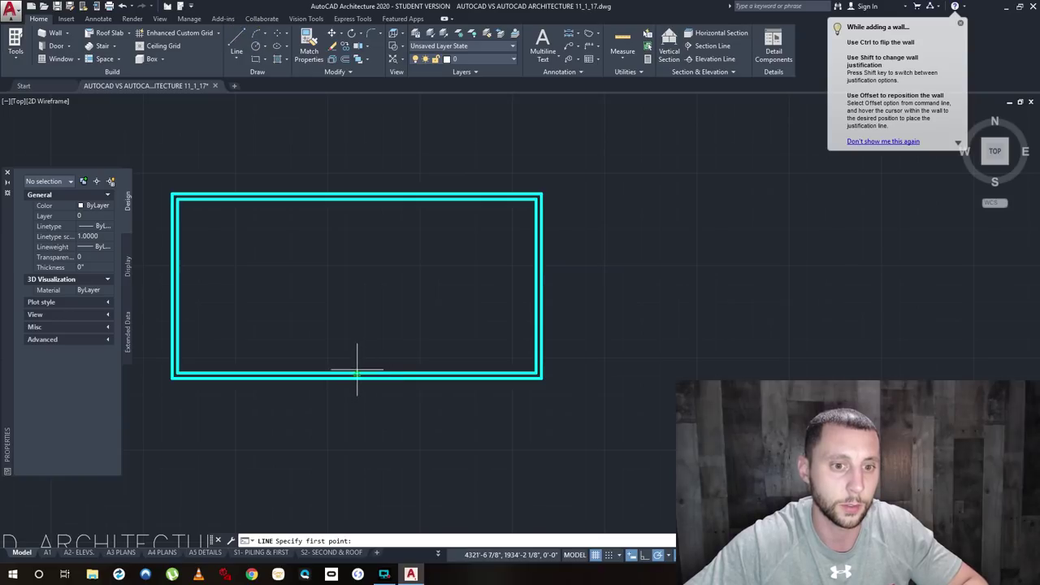
click(357, 372)
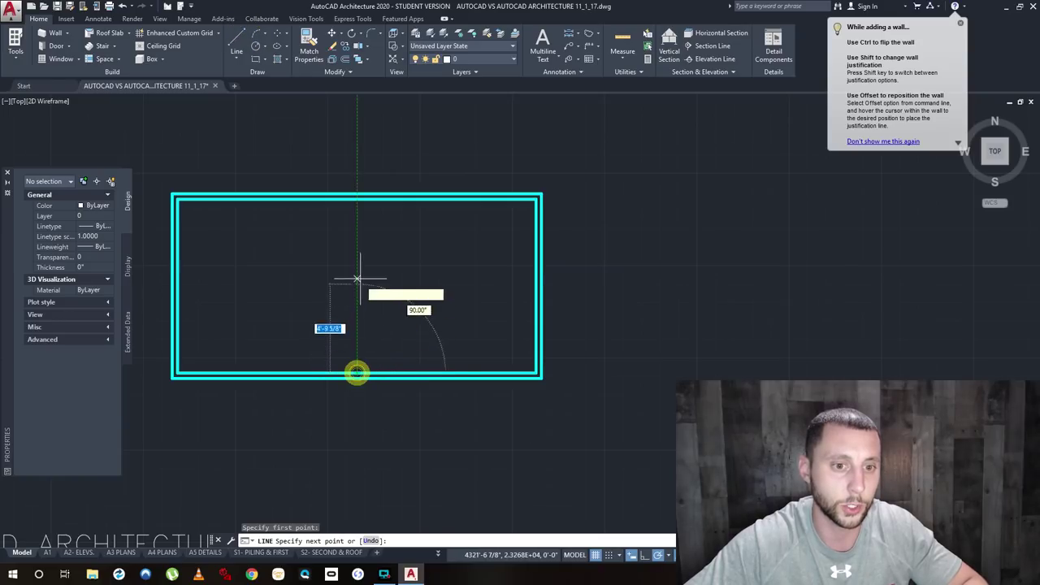
click(358, 197)
key(Escape)
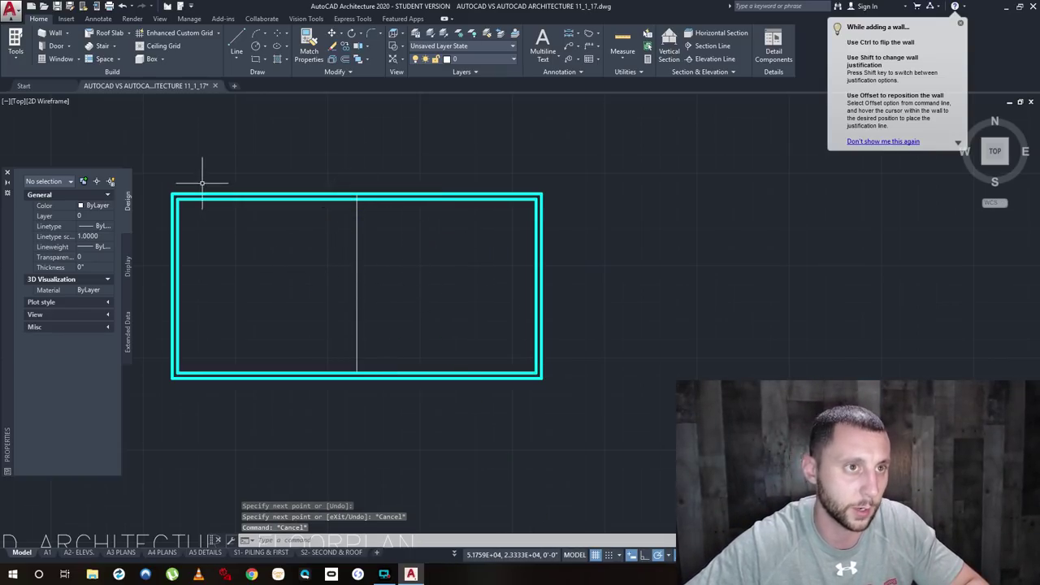
Insert a 3' by 6'-8" door in the lower wall, starting at the construction line's lower end and swinging inward.
click(56, 47)
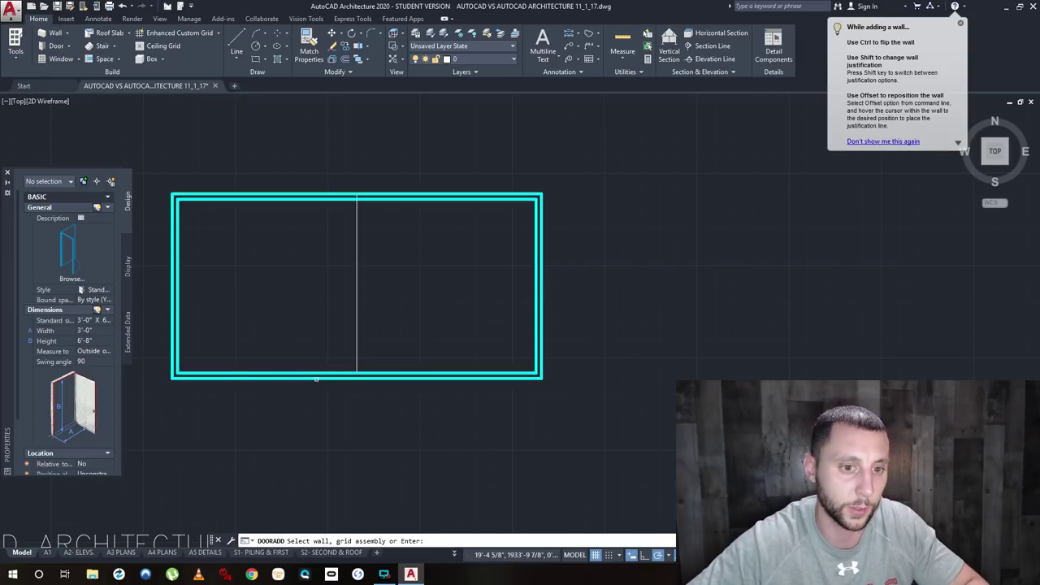
click(314, 376)
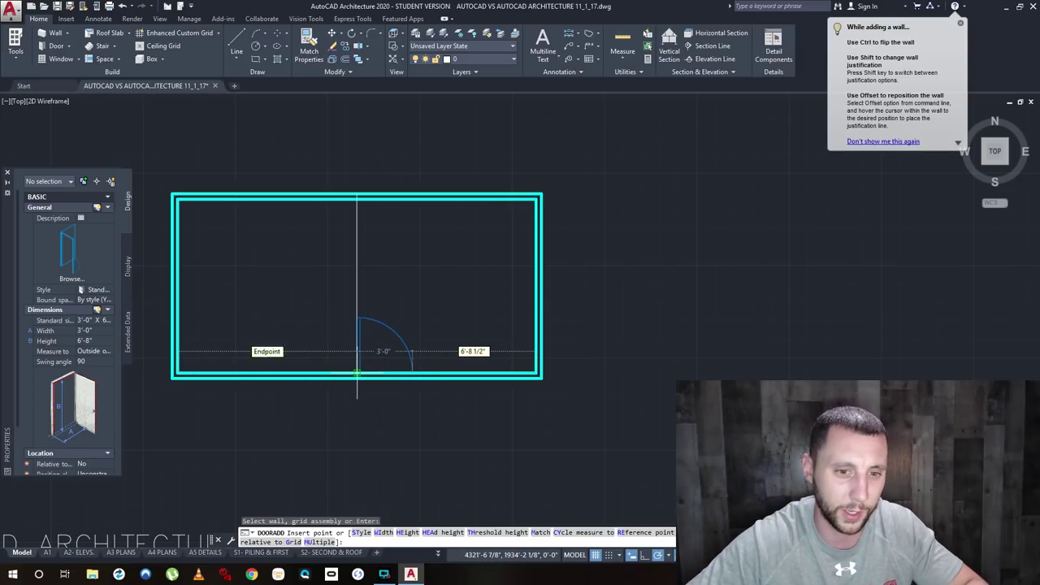
click(358, 372)
key(Escape)
Move the door 1'-6" to the left to centre it on the construction line.
click(401, 341)
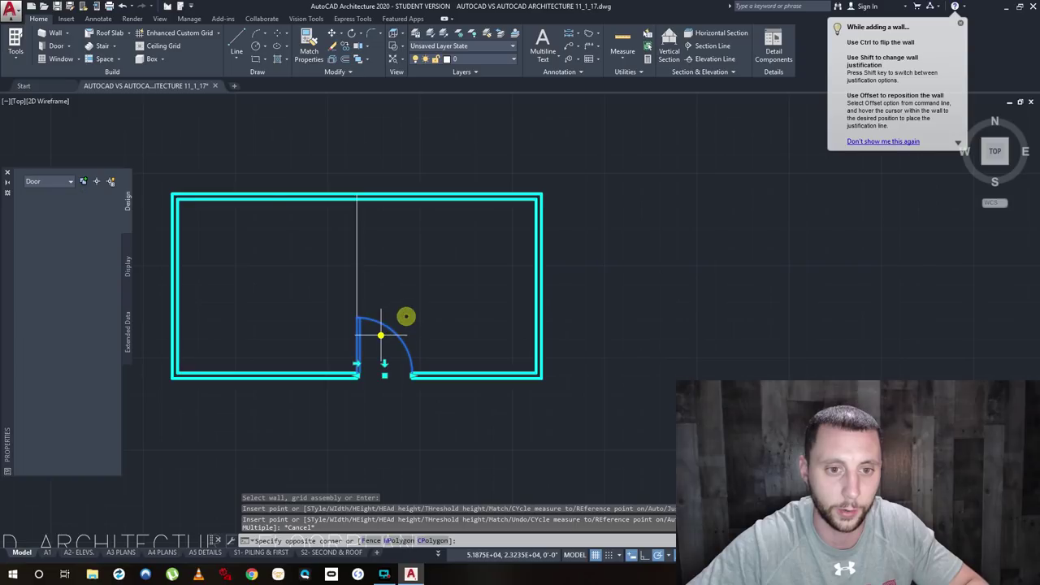
click(422, 303)
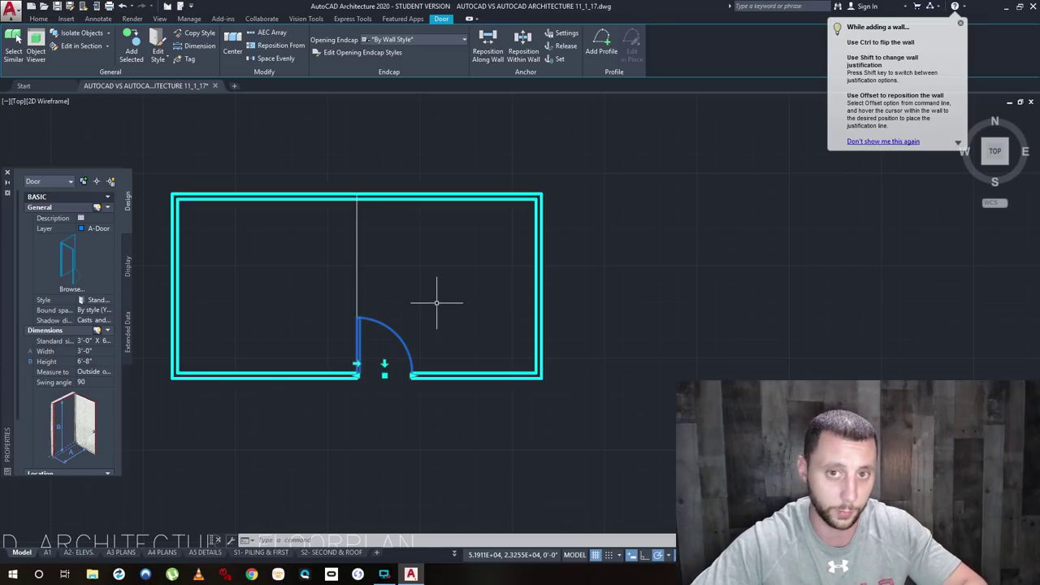
text(m)
key(Return)
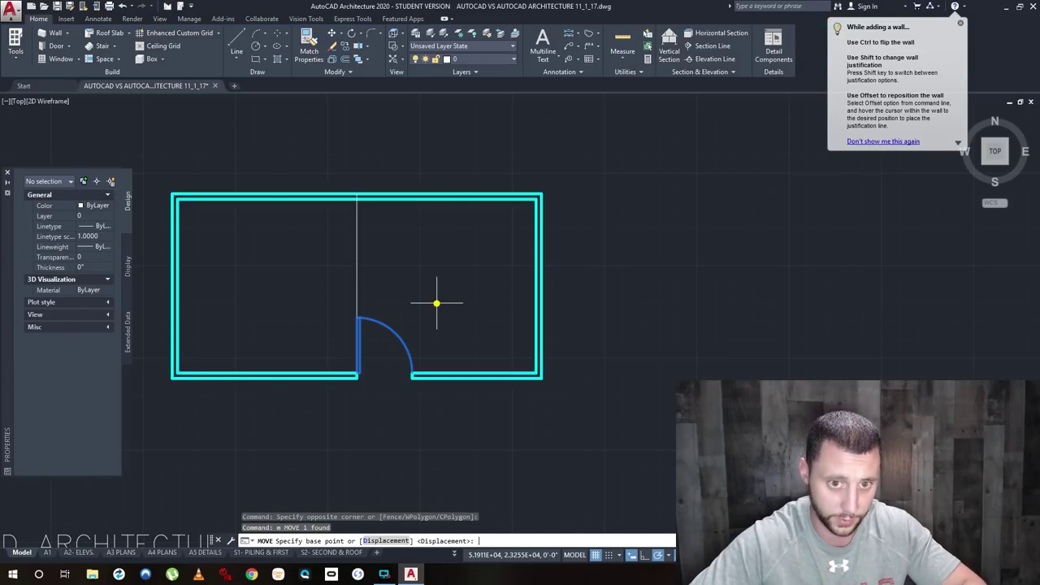
click(415, 302)
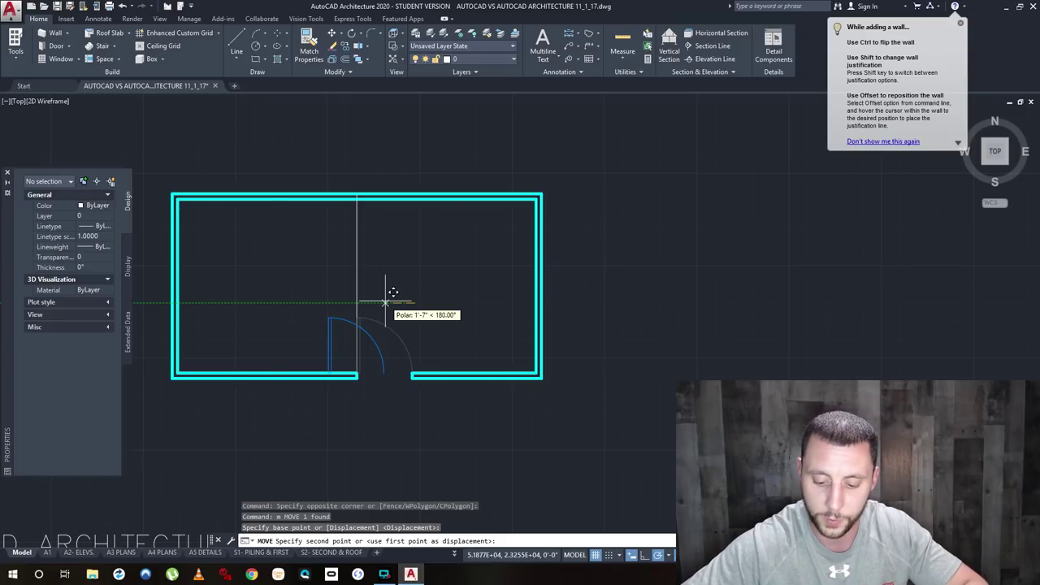
text(1'6)
key(Return)
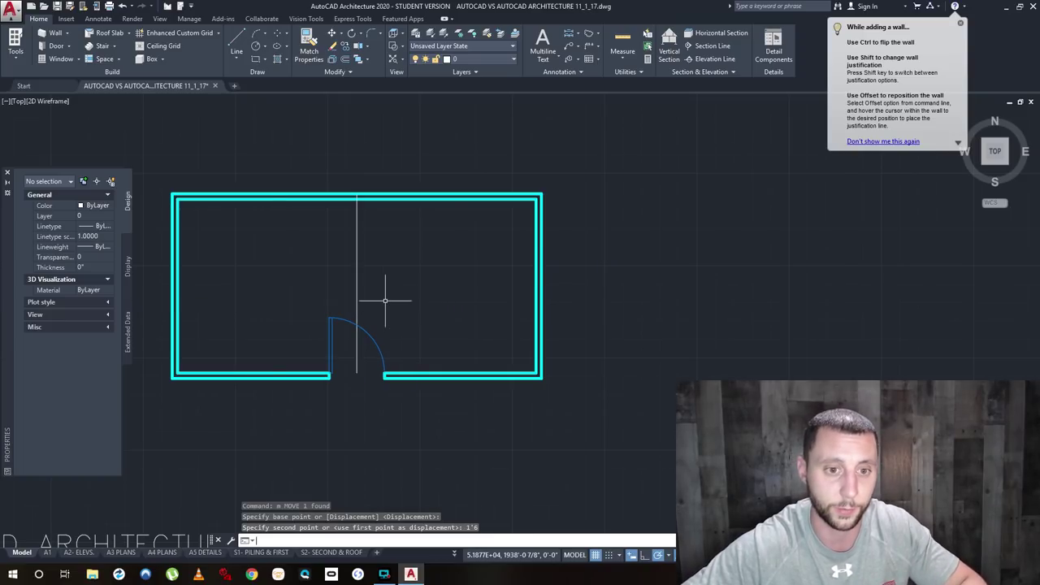
Delete the vertical construction line.
click(395, 273)
click(321, 275)
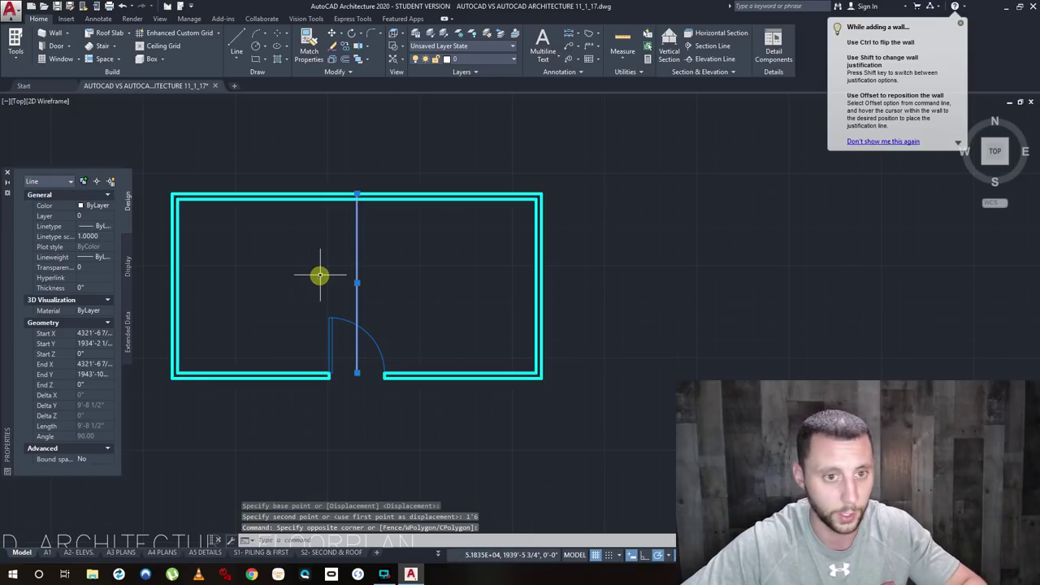
key(Delete)
Add a 2'-6" wide window to the shed's left wall.
middle_drag(402, 302, 422, 370)
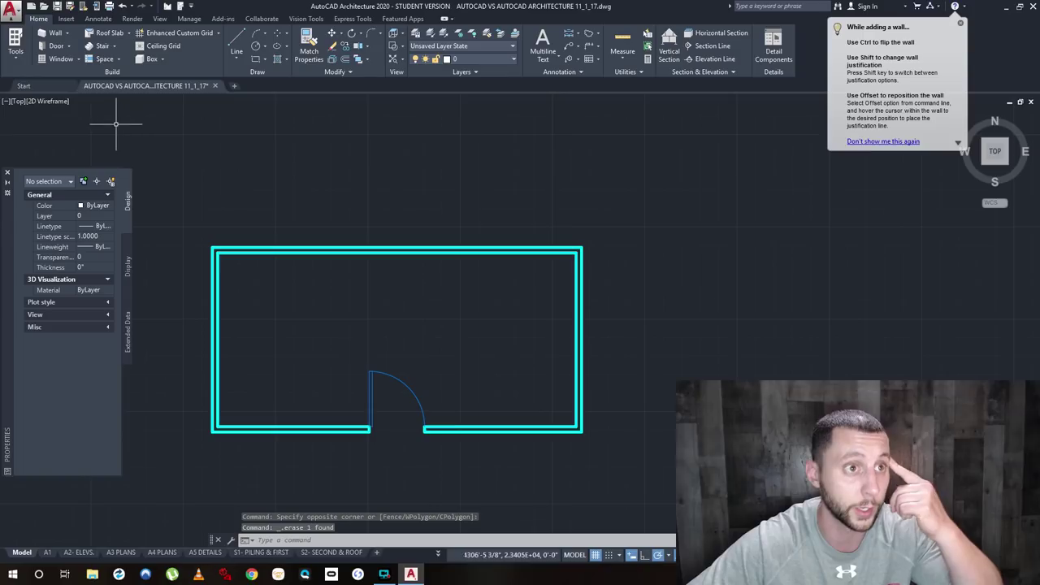
click(58, 58)
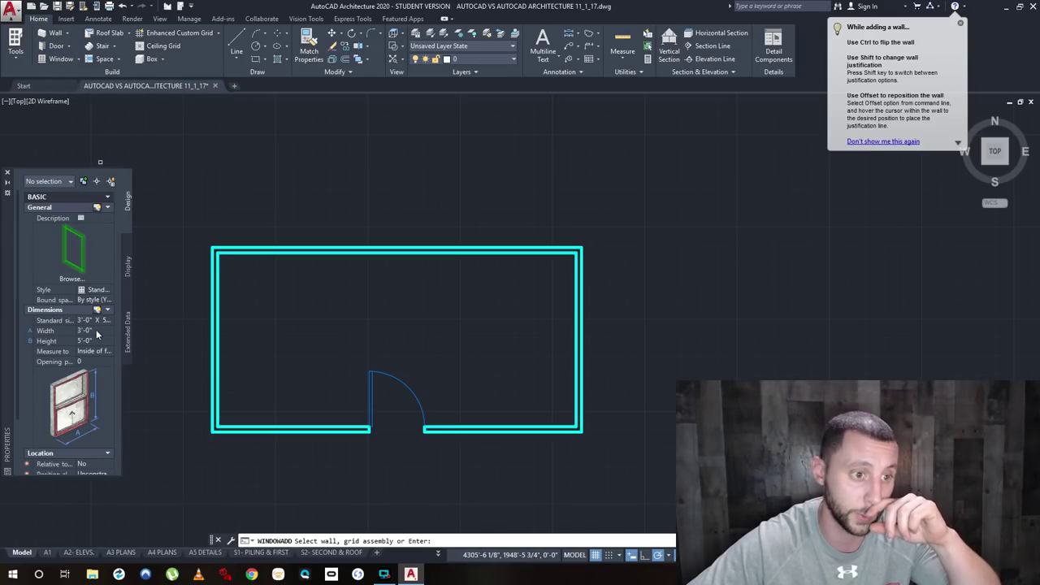
click(86, 331)
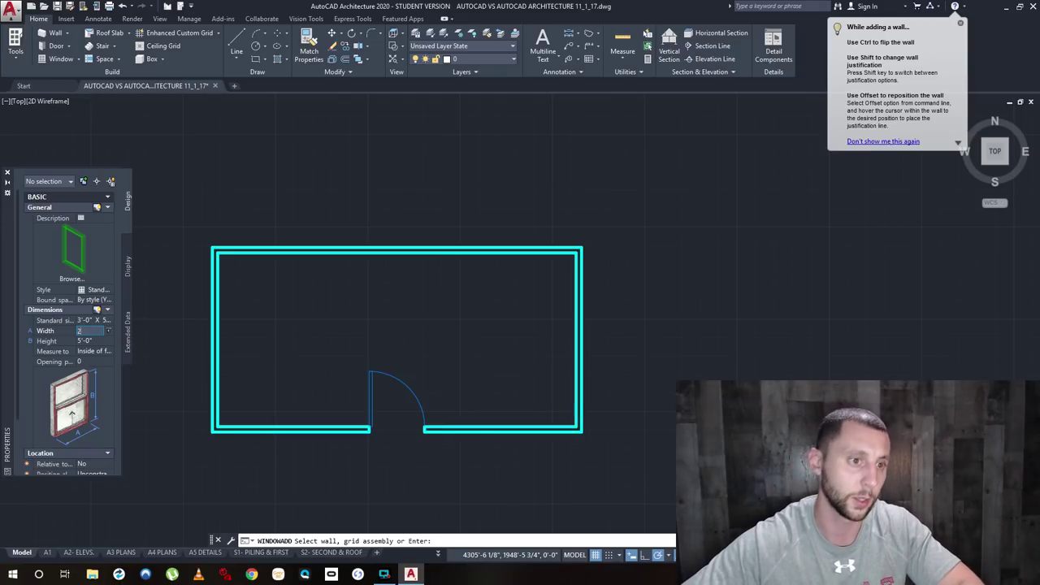
key(Tab)
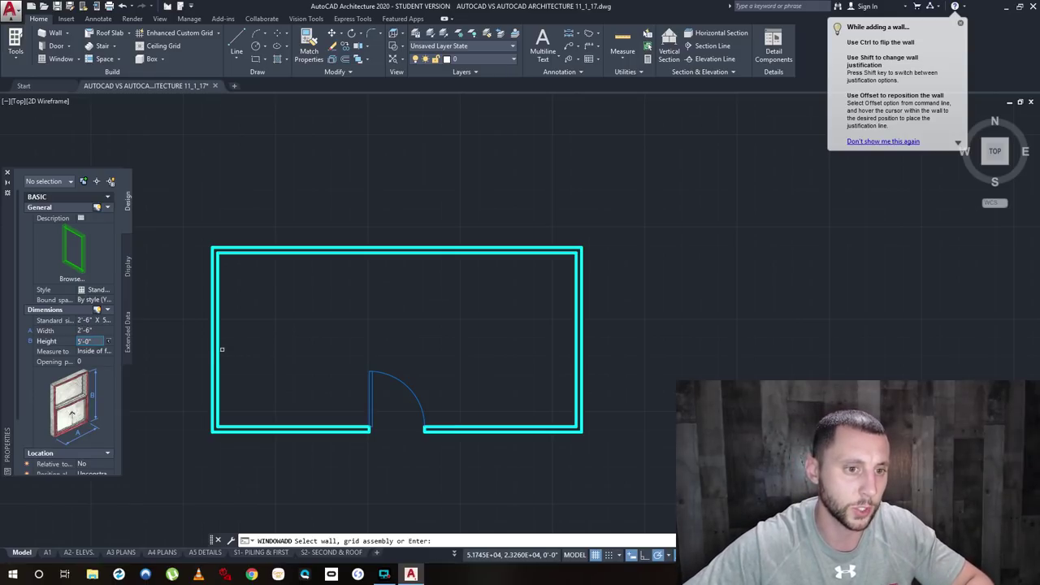
click(217, 348)
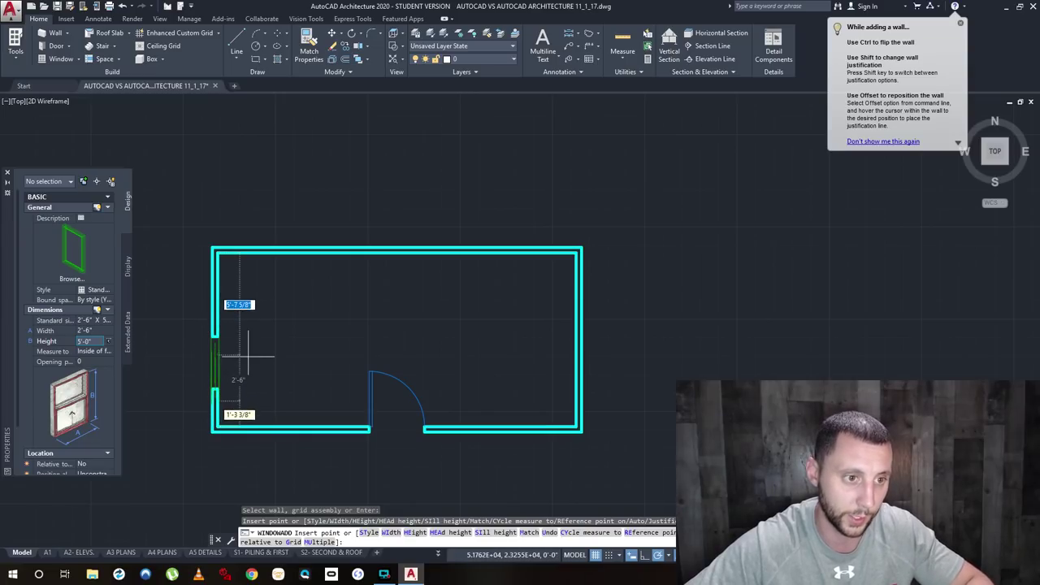
Keep the window justification at Center and add 2'-6" wide windows to the shed's right wall and upper wall.
scroll(89, 361, down, 3)
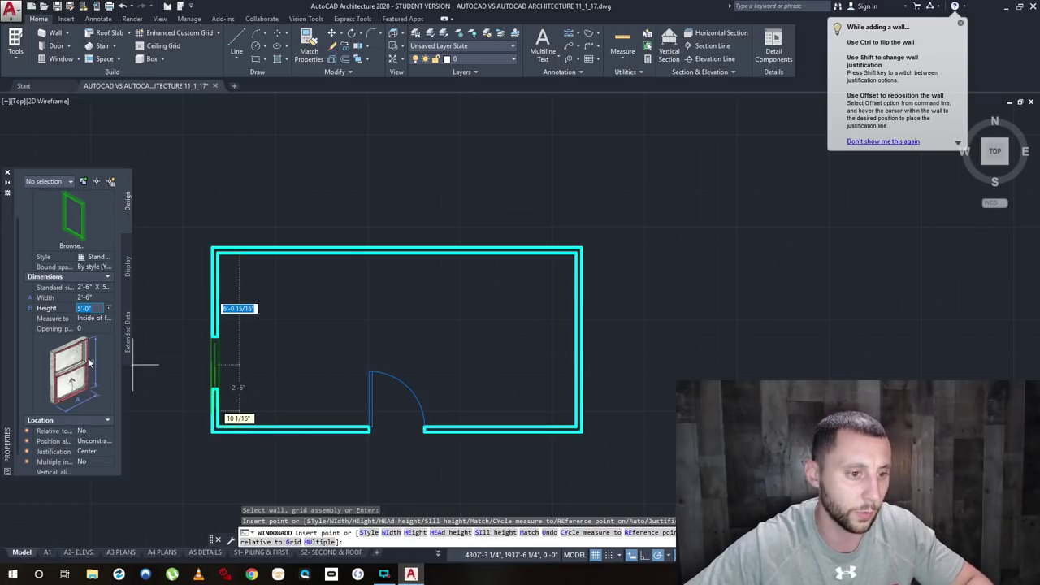
click(85, 393)
click(90, 391)
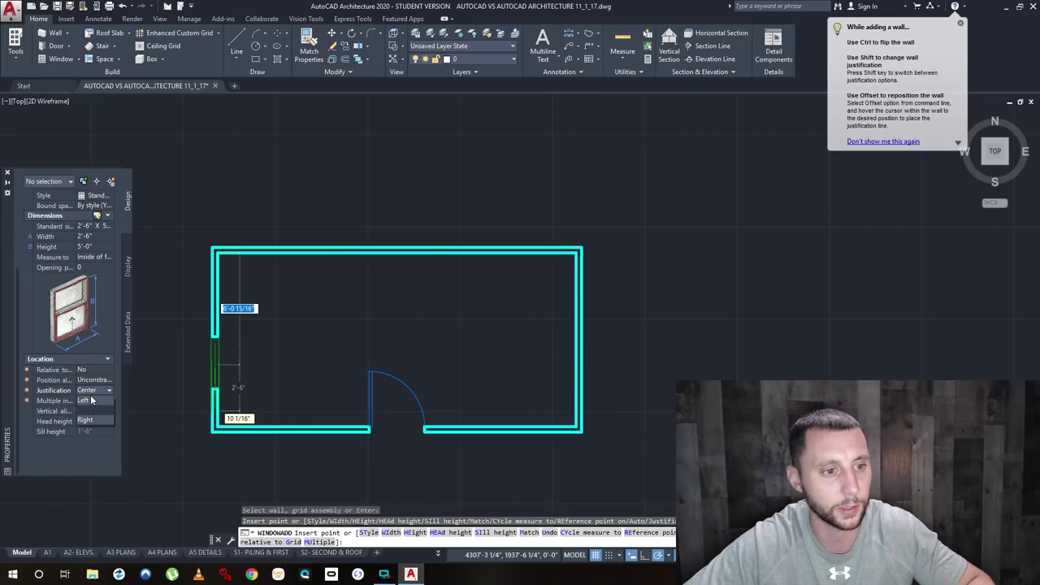
click(112, 356)
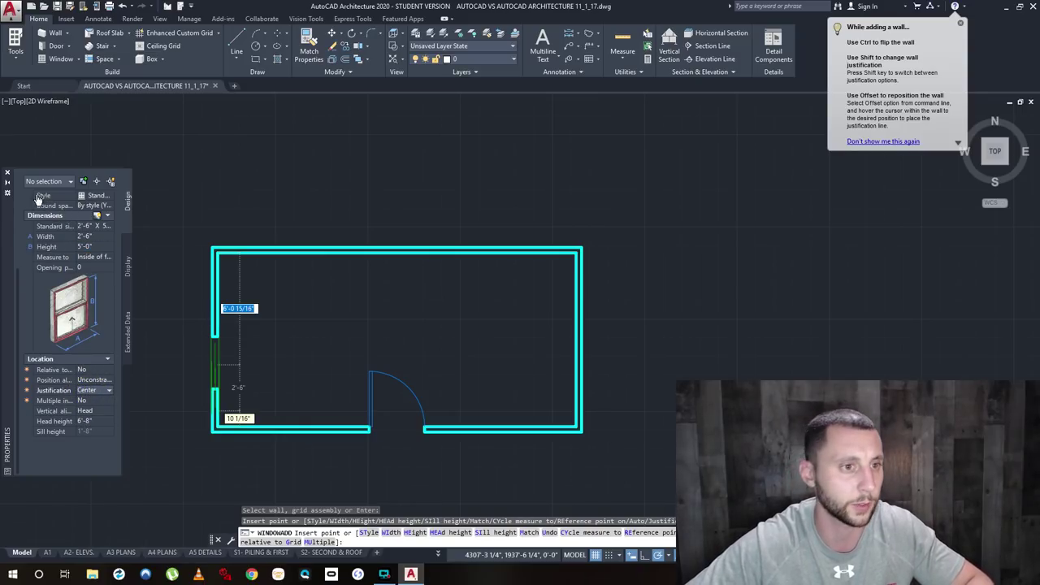
click(7, 174)
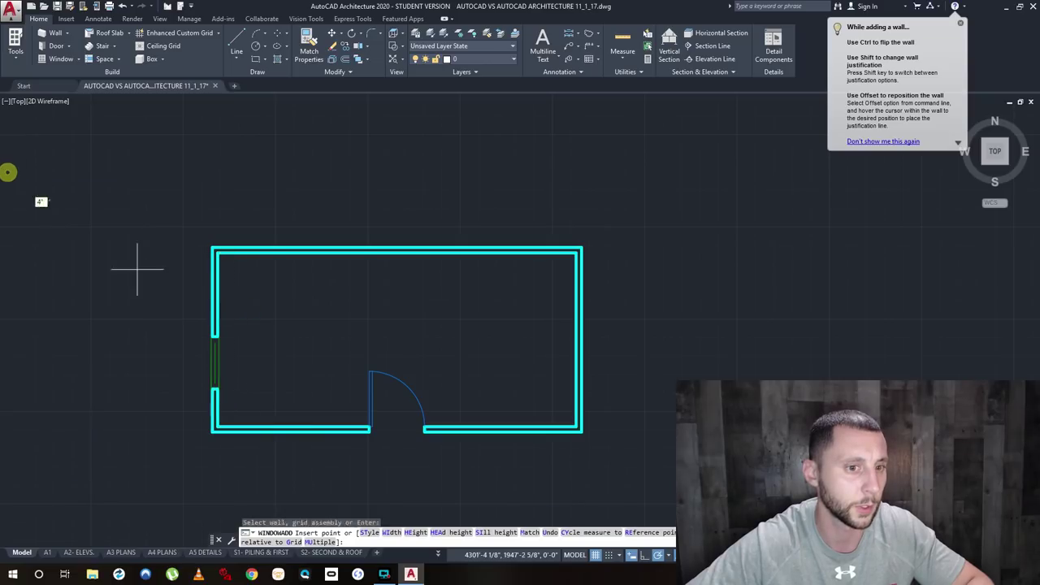
click(580, 343)
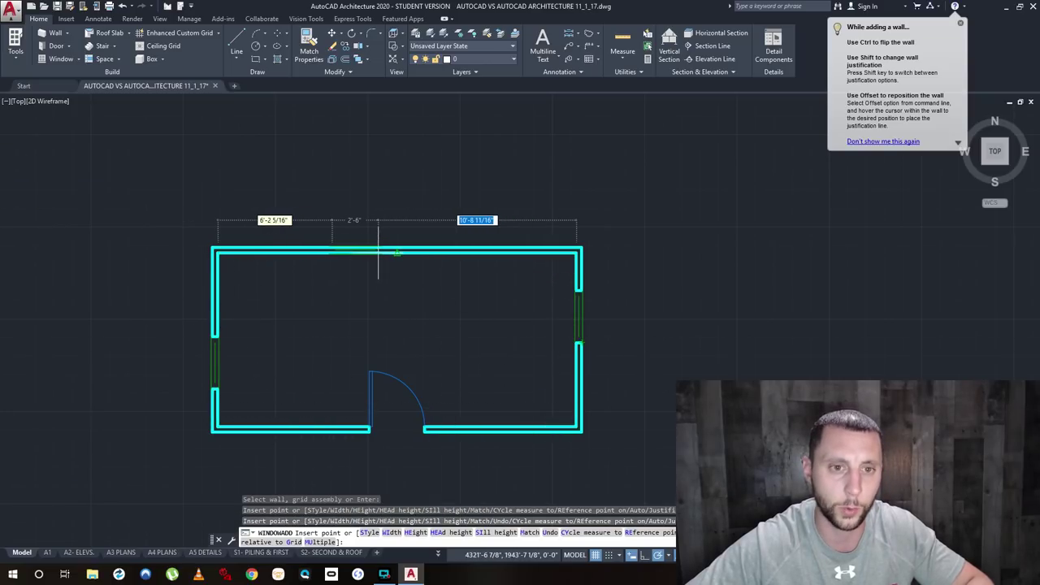
click(399, 251)
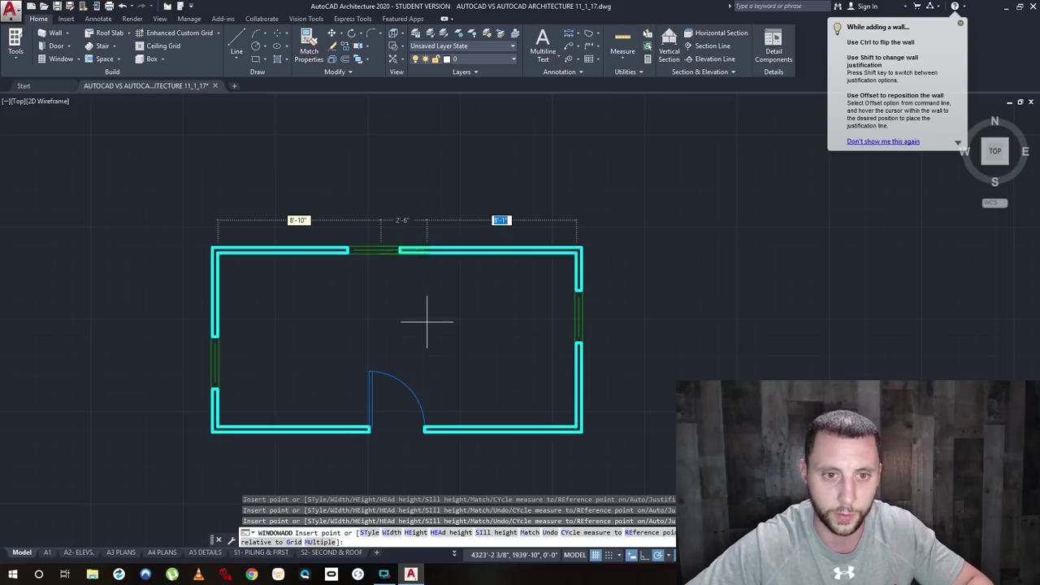
key(Escape)
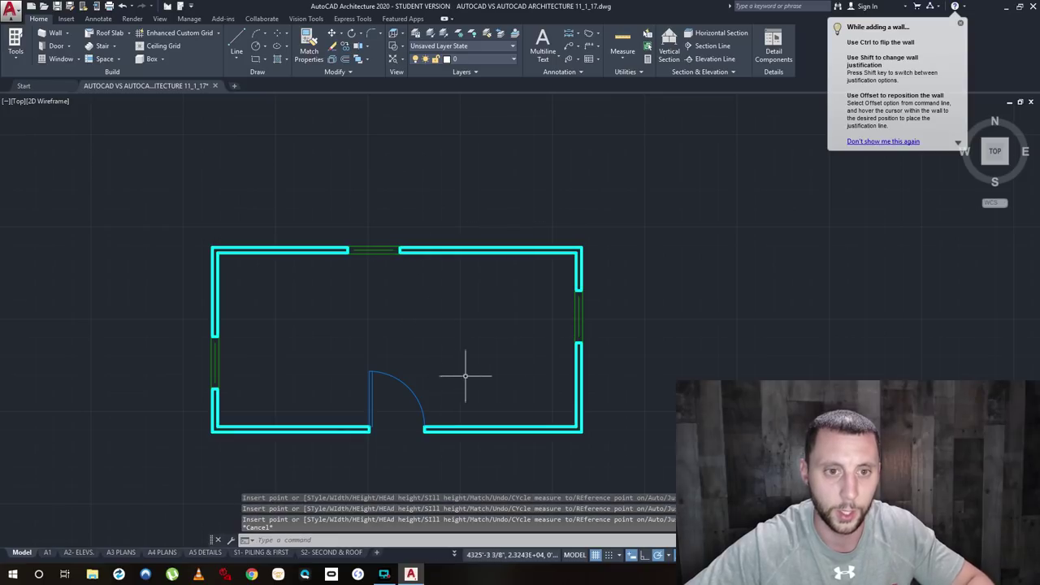
In the SE Isometric view, flip the shed door's hinge to the opposite jamb and keep it swinging inward.
click(1008, 165)
scroll(682, 345, up, 5)
middle_drag(682, 348, 492, 382)
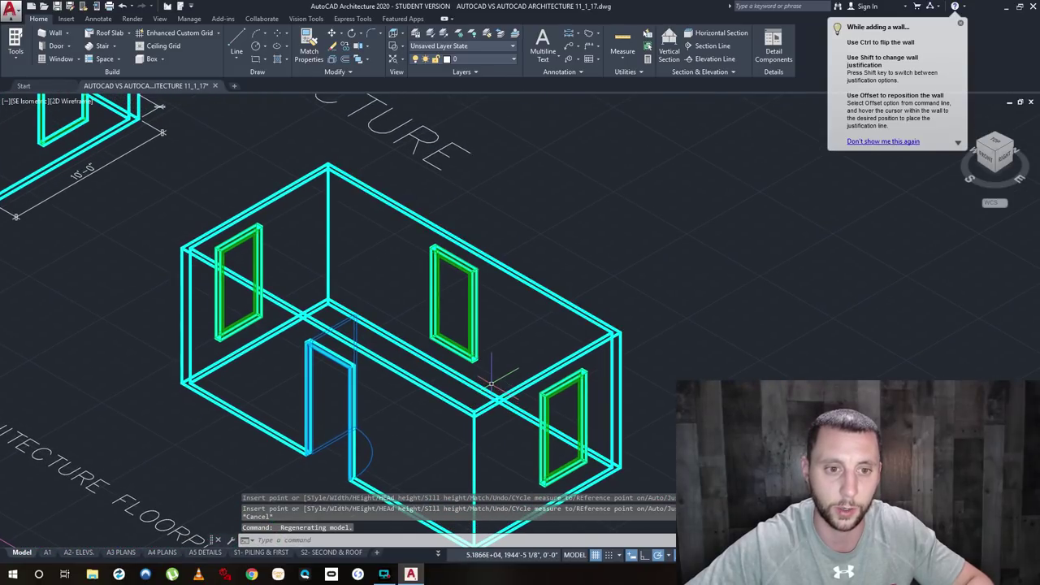
click(333, 459)
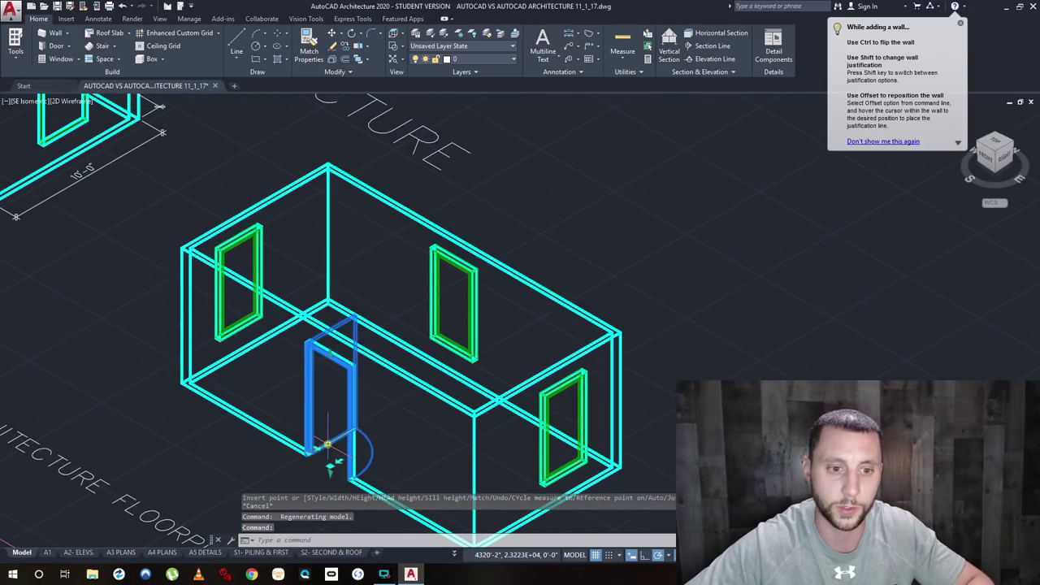
scroll(334, 463, up, 4)
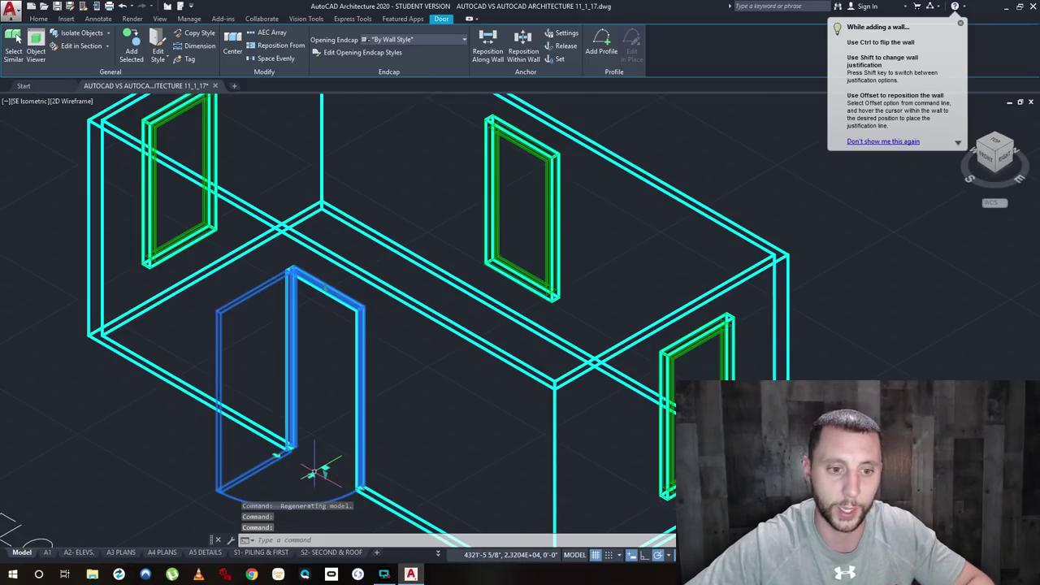
click(324, 471)
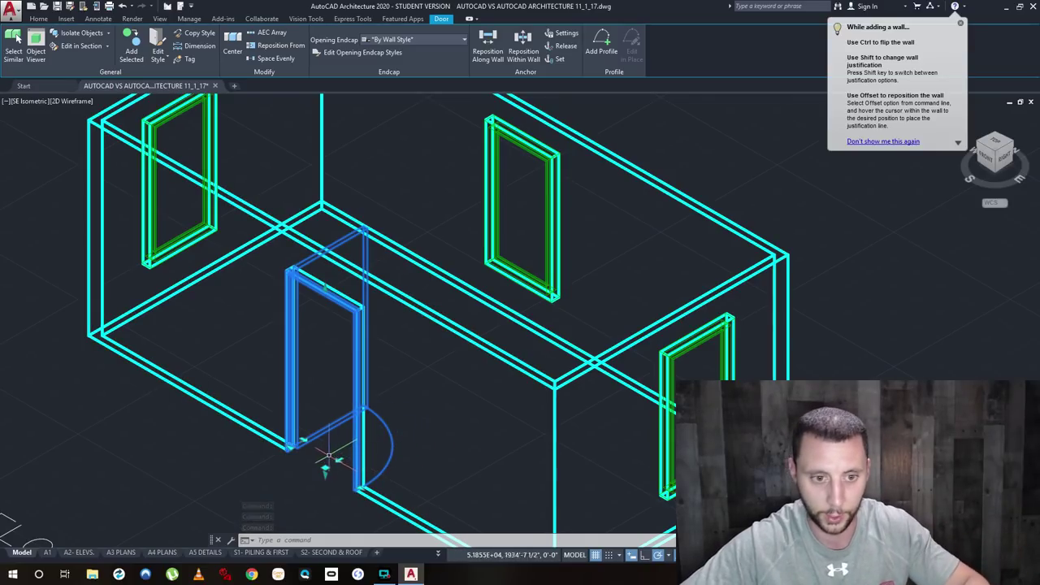
click(303, 441)
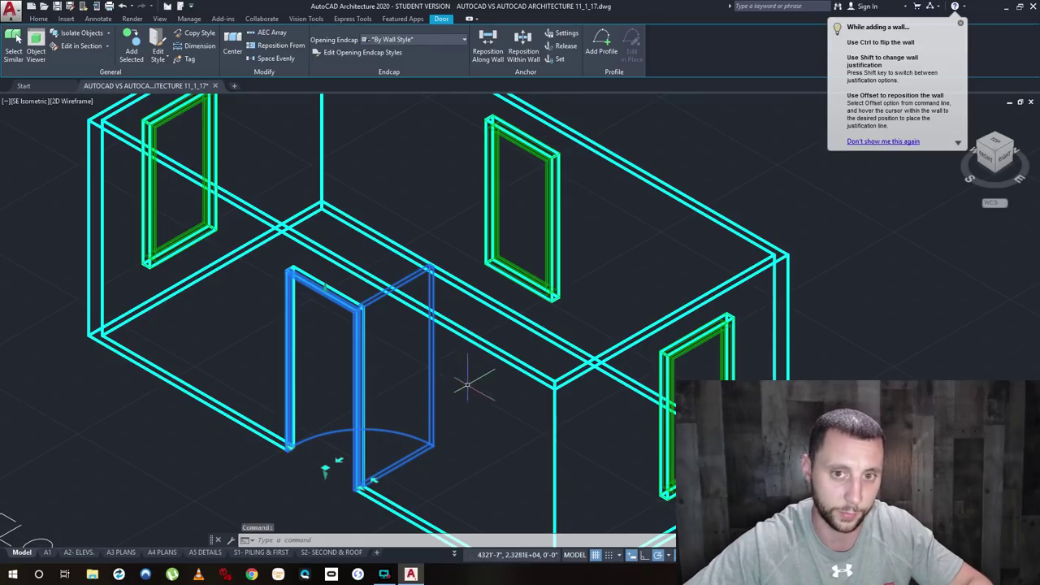
scroll(467, 385, up, 4)
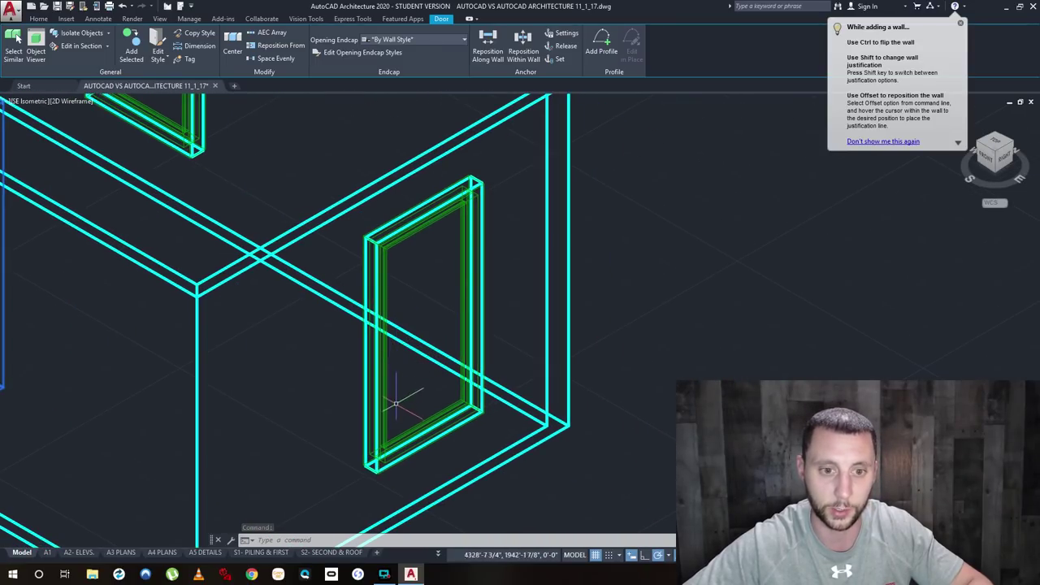
click(408, 427)
scroll(408, 427, down, 5)
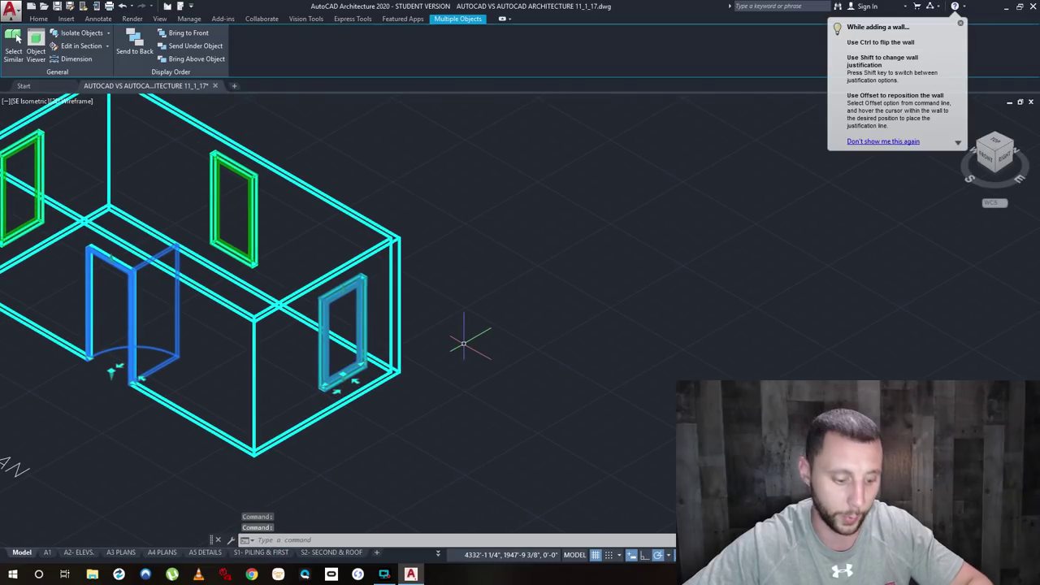
text(m)
key(Return)
click(467, 343)
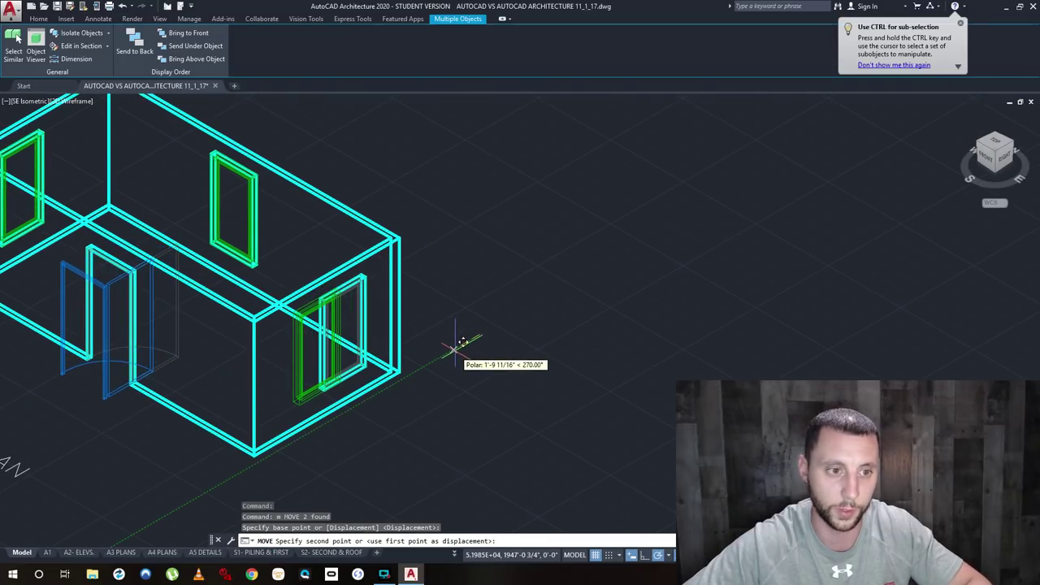
key(Escape)
Move the window in the shed's right wall a short distance along that wall toward the front corner.
click(333, 366)
text(m)
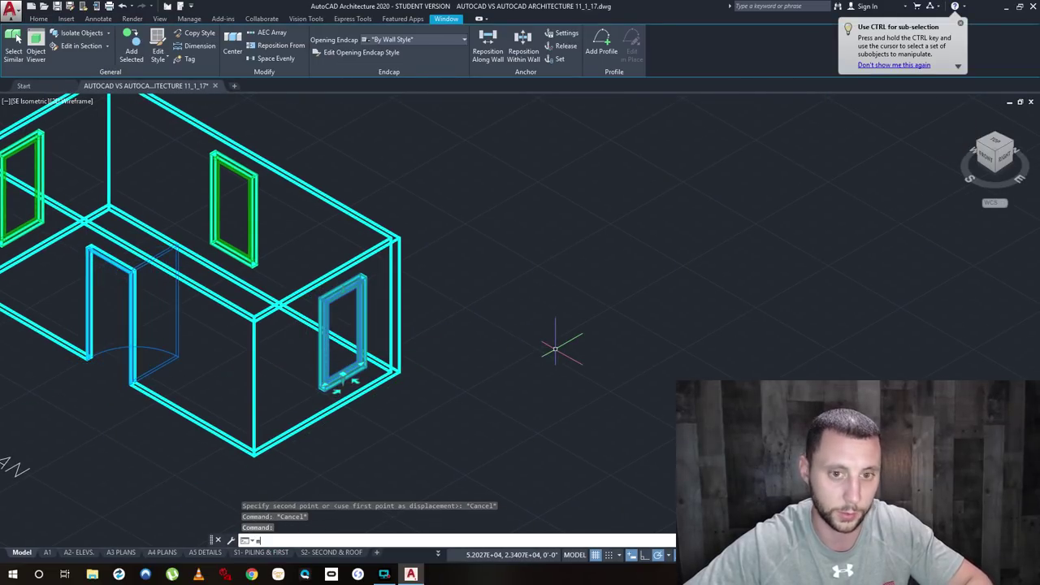
key(Return)
click(552, 345)
click(540, 351)
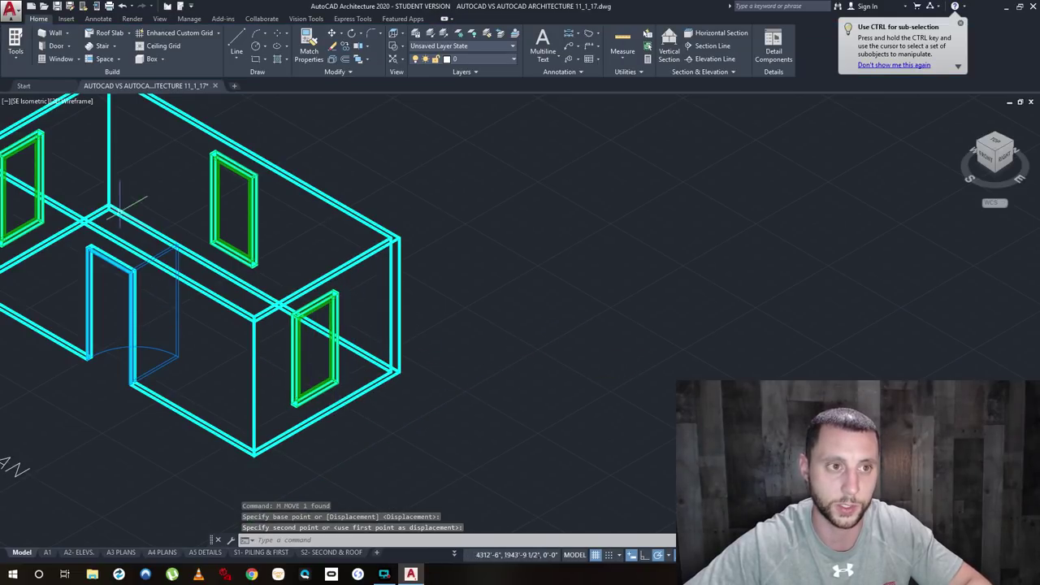
Show the model in the Realistic visual style and examine the right-wall window and the whole shed.
click(69, 101)
click(106, 161)
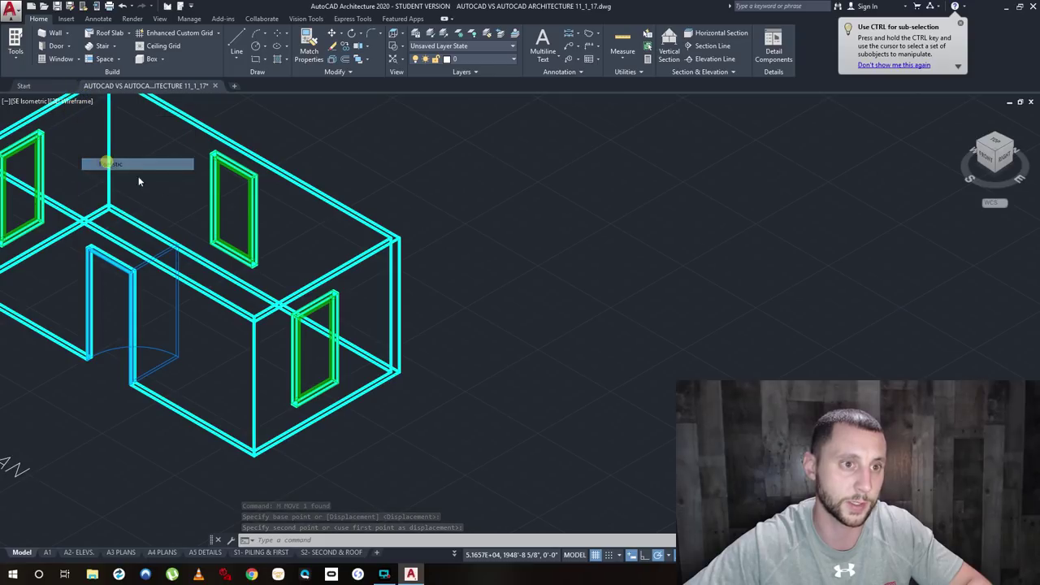
scroll(313, 354, up, 3)
click(312, 361)
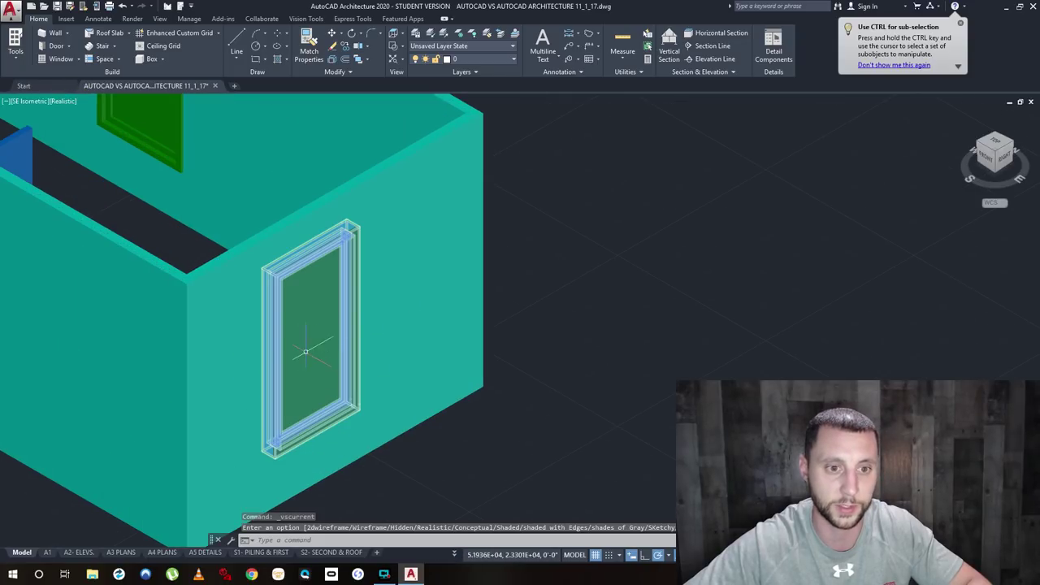
mouse_move(312, 336)
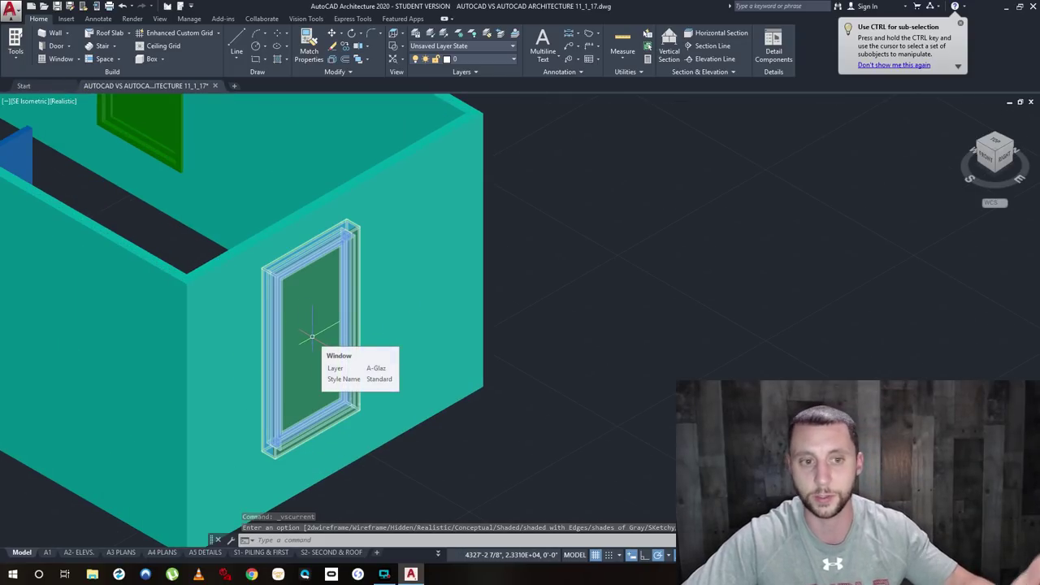
scroll(312, 336, down, 4)
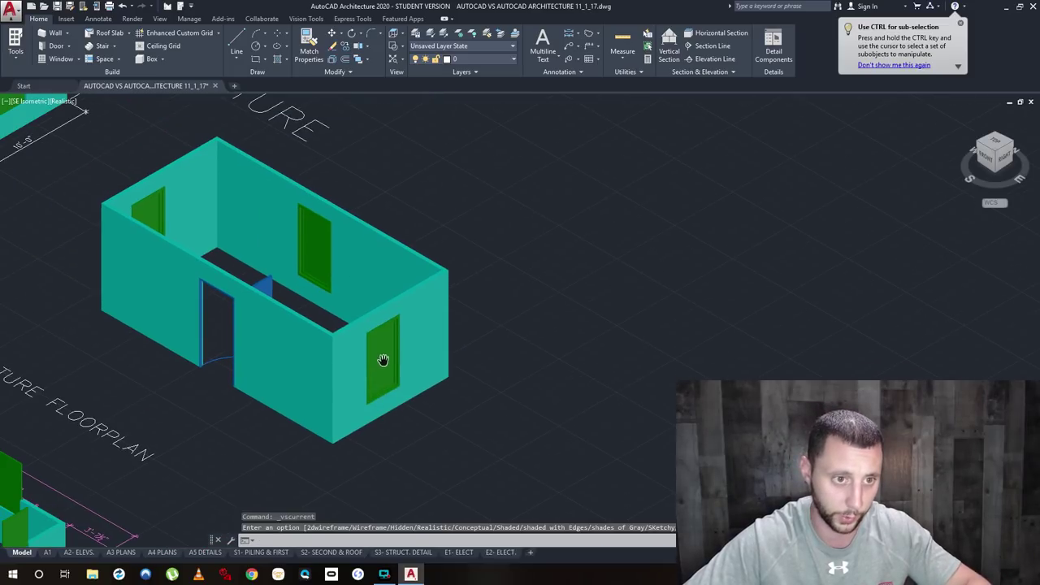
key(Escape)
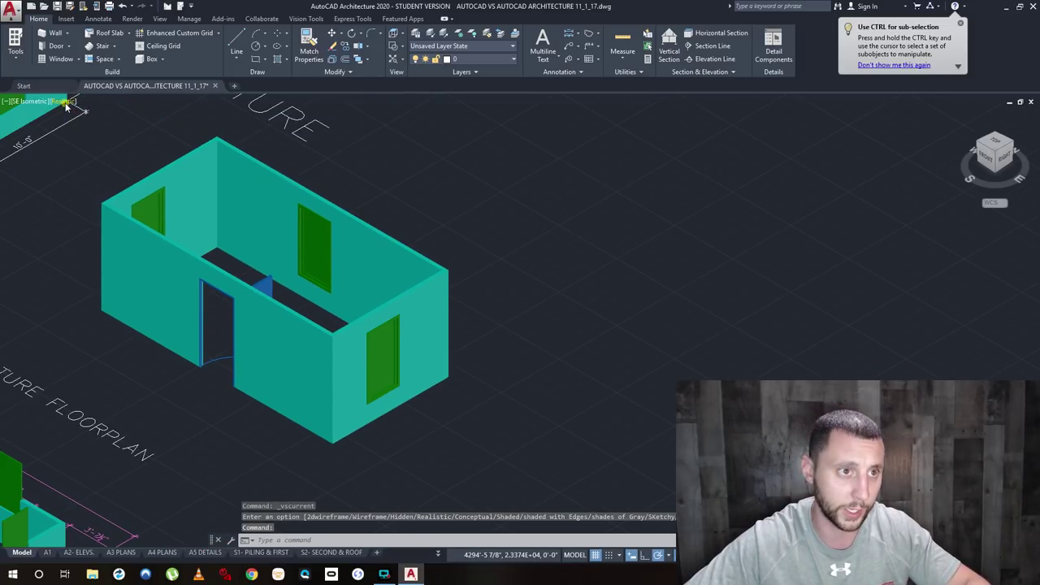
Set the visual style back to 2D Wireframe and return to the Top view.
click(65, 101)
click(82, 129)
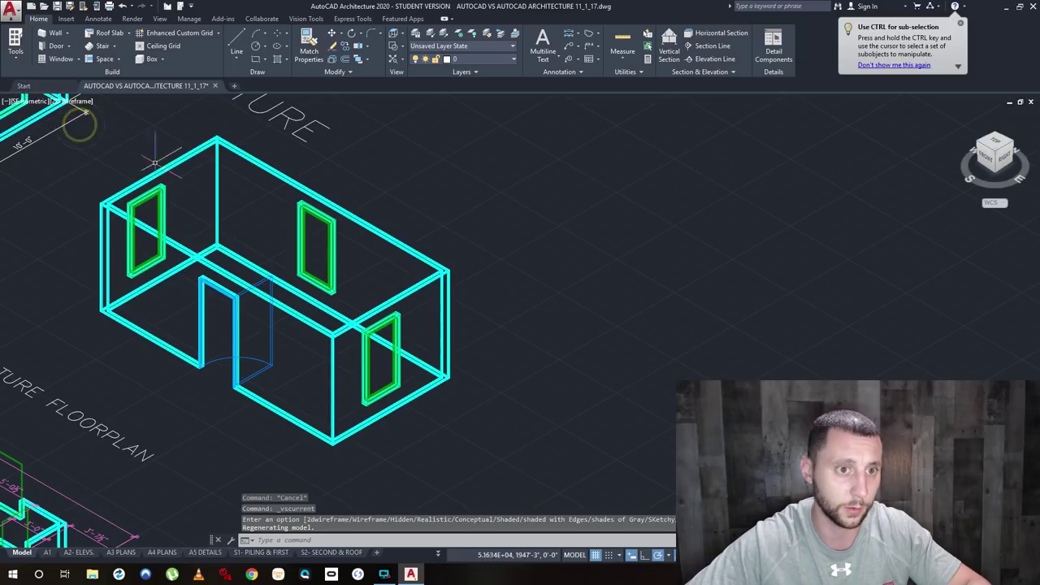
click(47, 102)
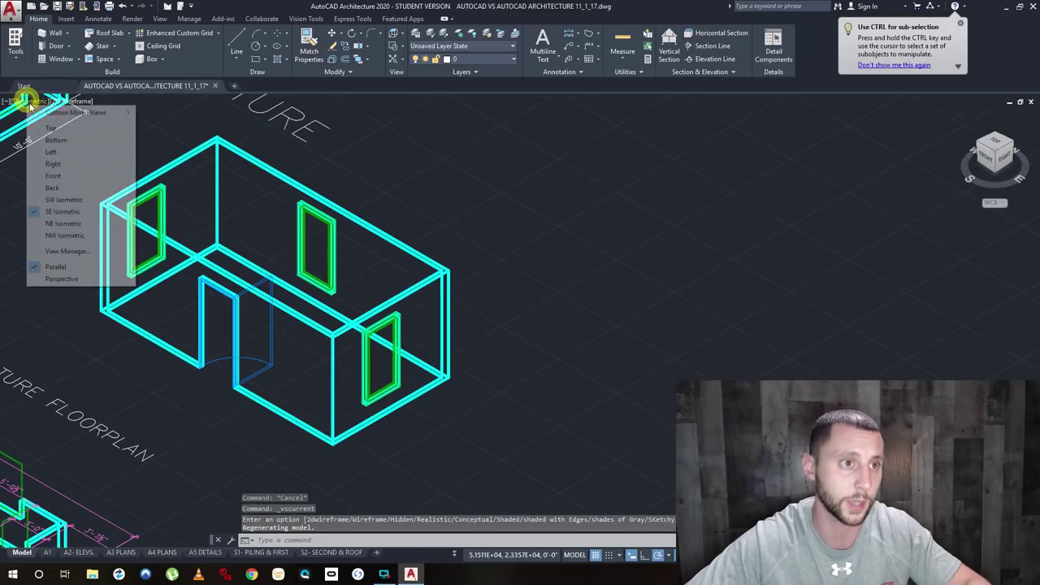
click(47, 128)
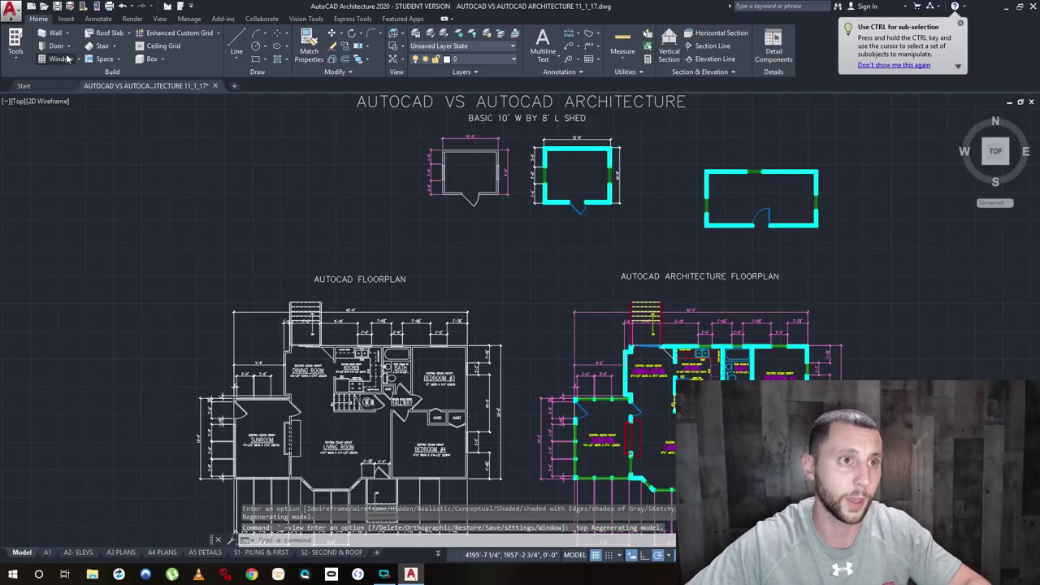
Add a single-slope roof with a 1'-0" overhang and 45-degree slope through the shed's four outer wall corners.
click(122, 33)
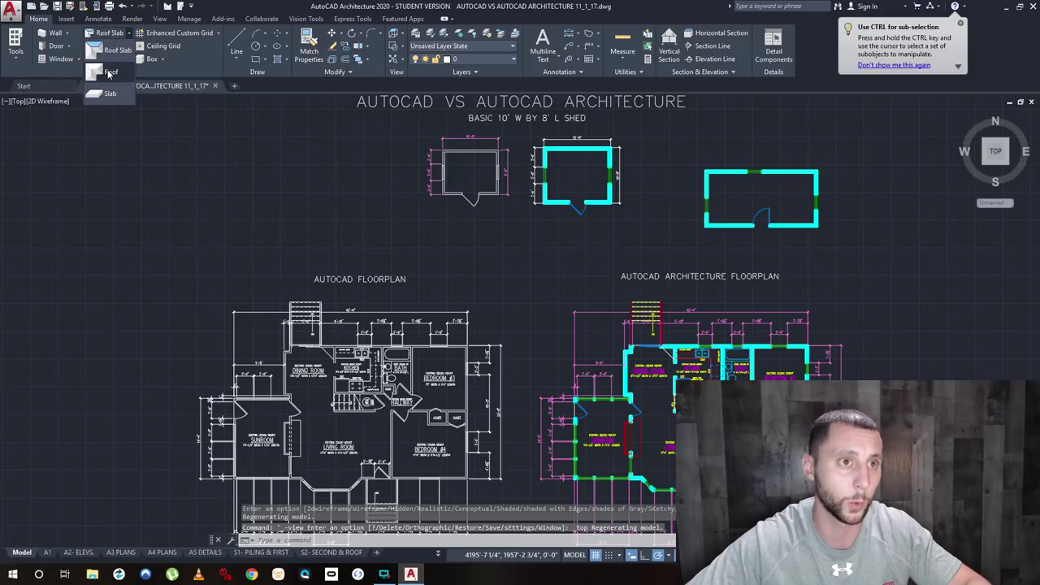
click(105, 61)
scroll(220, 453, up, 2)
scroll(297, 288, up, 6)
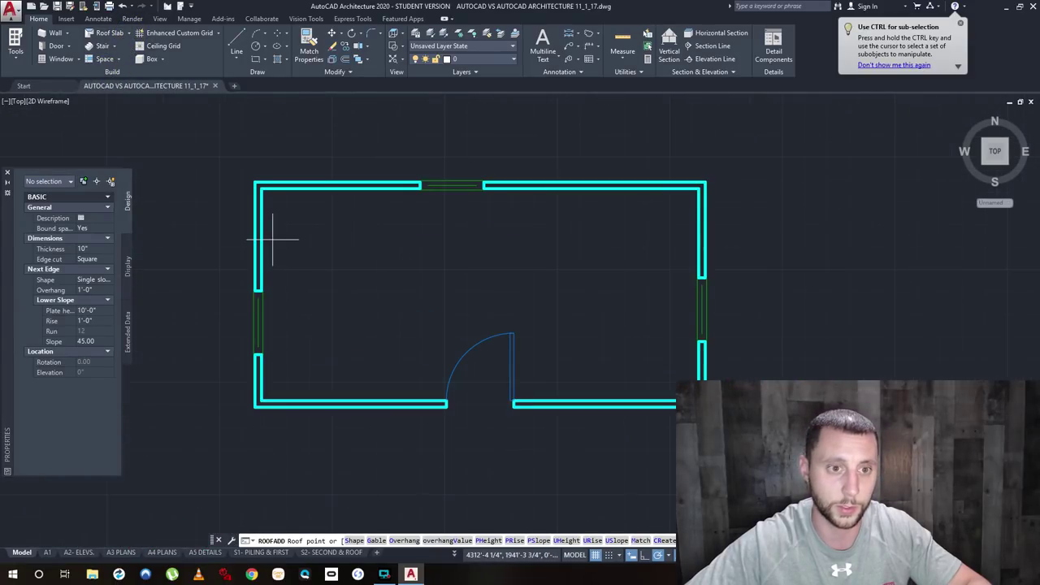
click(233, 248)
click(233, 465)
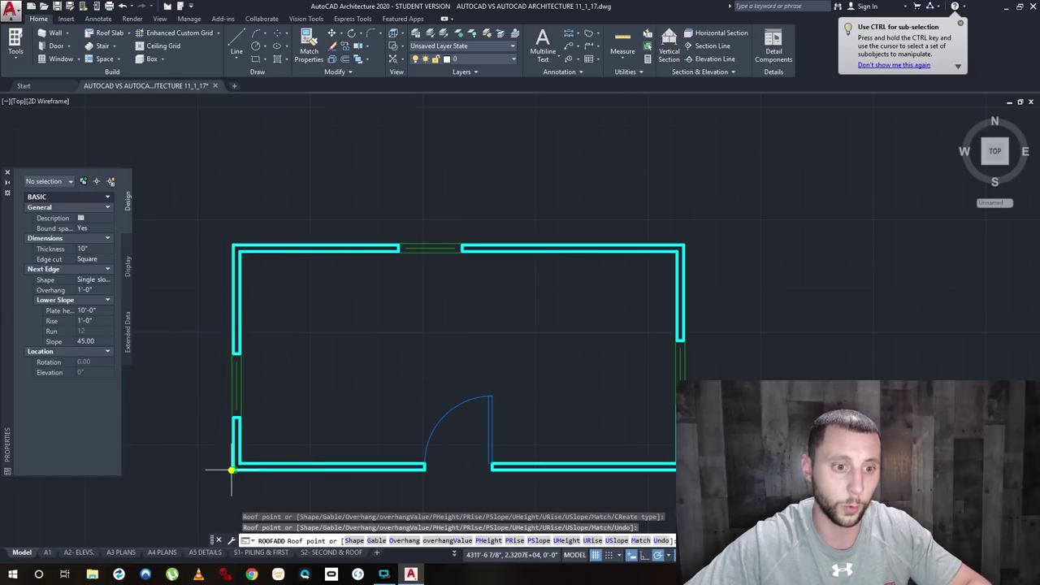
click(675, 468)
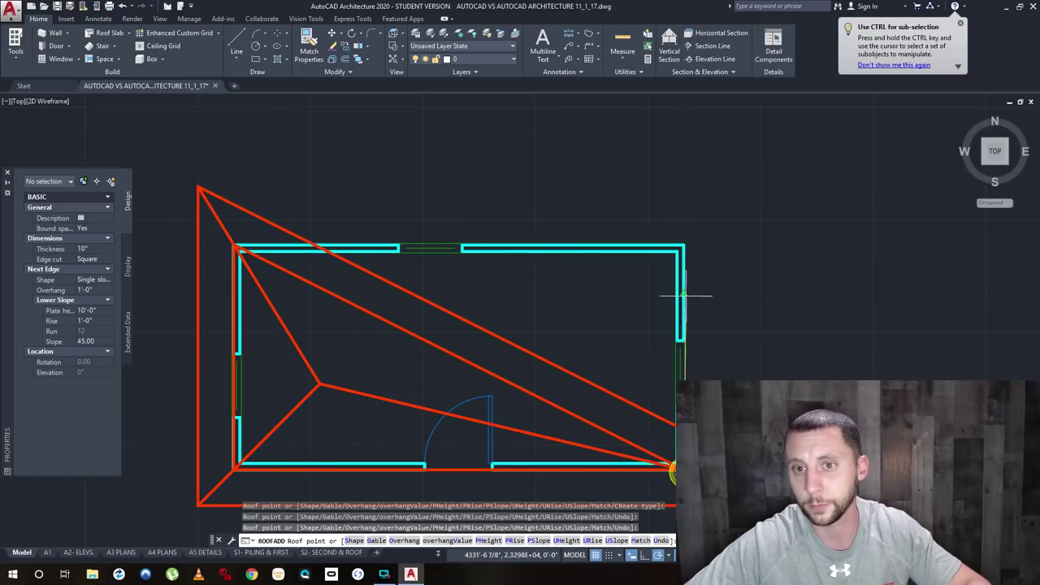
click(682, 245)
key(Return)
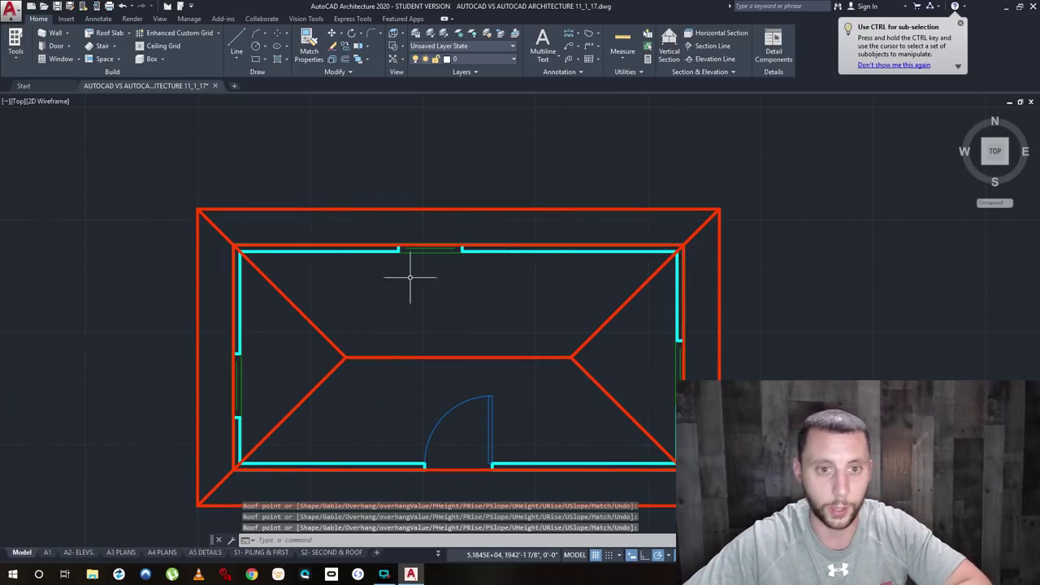
click(128, 33)
click(106, 81)
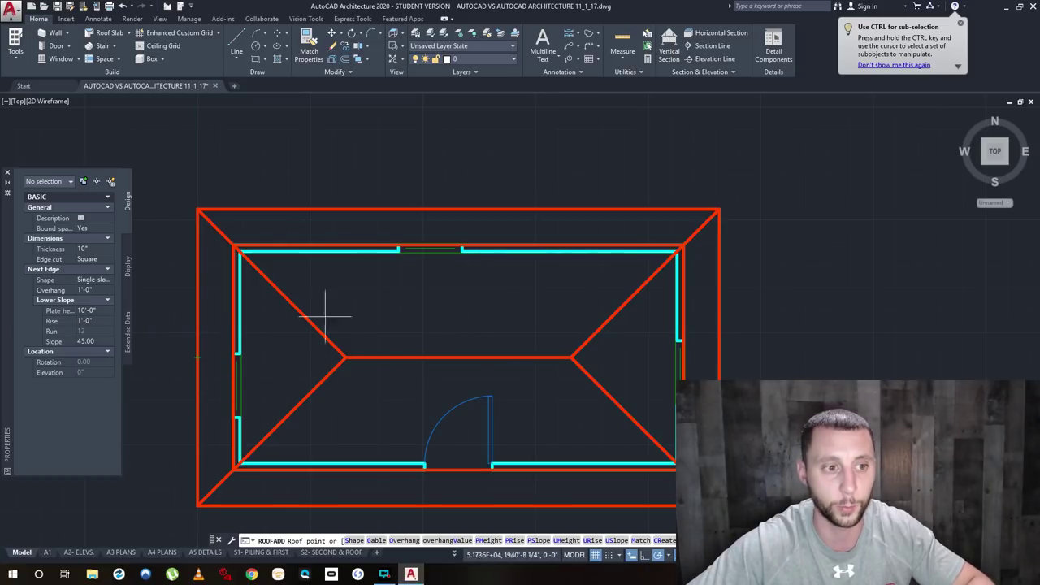
key(Escape)
key(Escape)
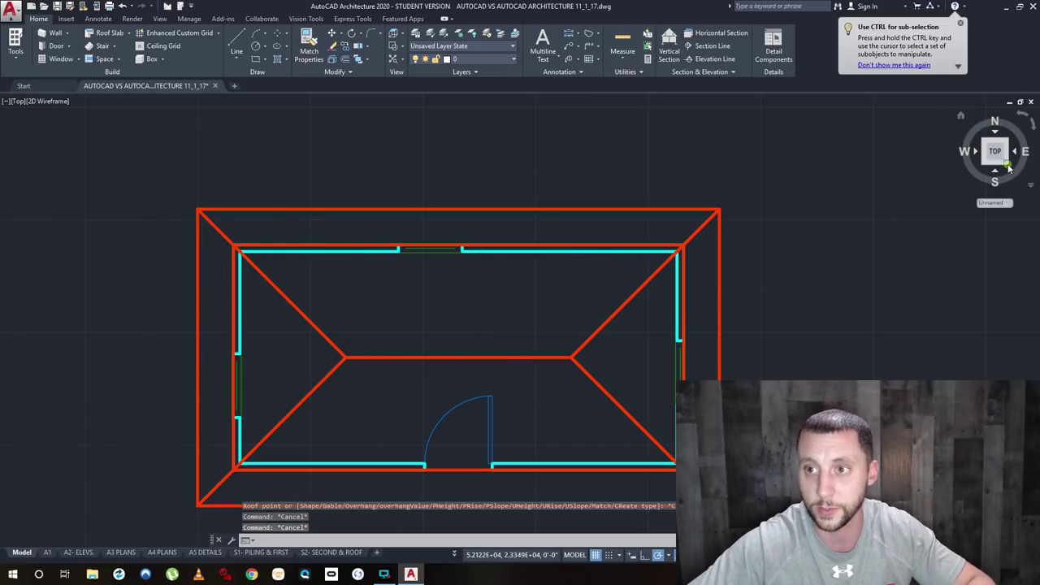
Show the shed from the southeast isometric view and set its roof's plate height to 8'-0".
click(982, 165)
scroll(650, 341, up, 5)
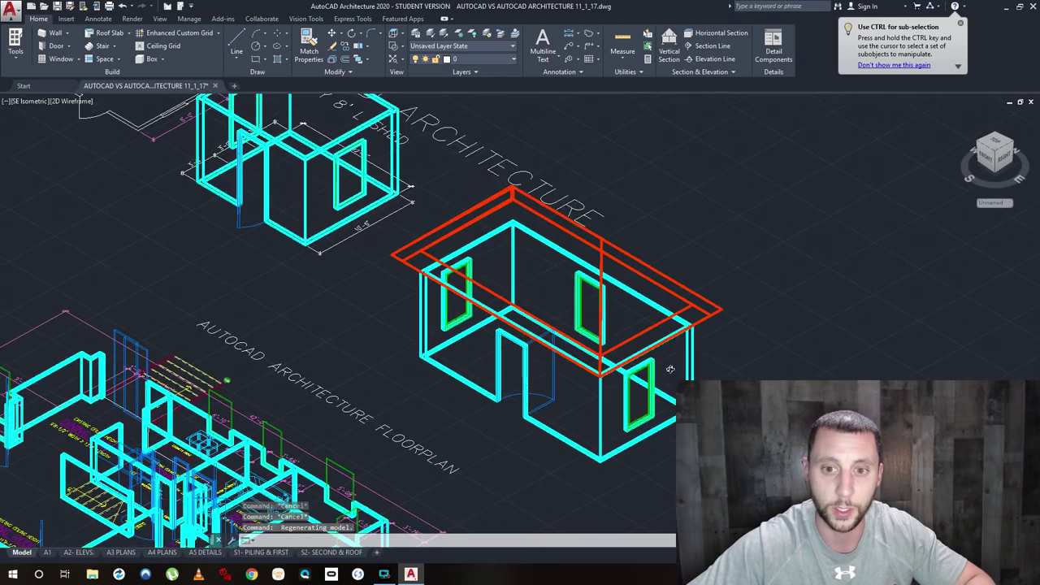
shift+middle_drag(651, 341, 699, 247)
click(689, 266)
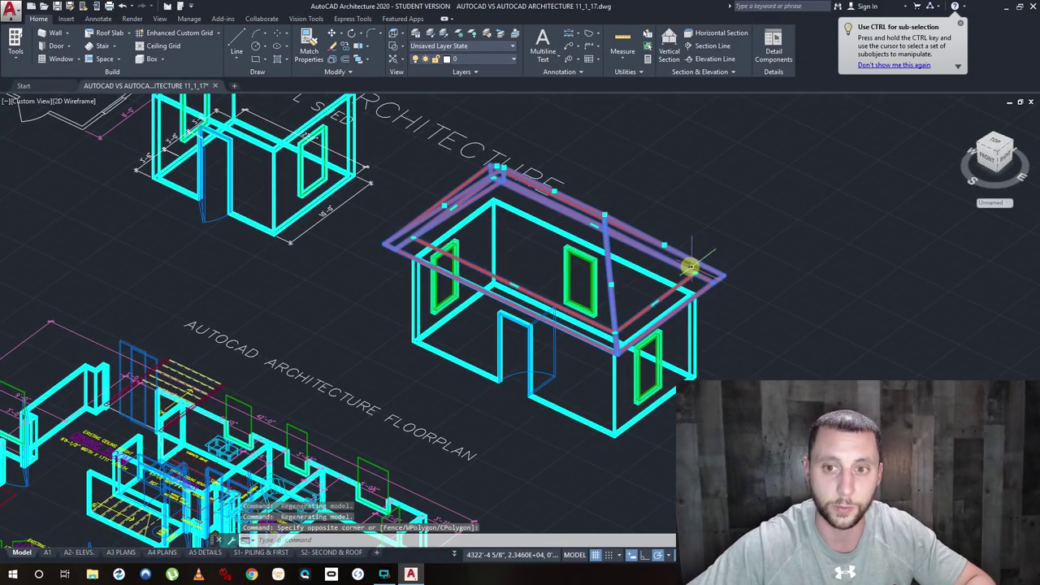
click(689, 267)
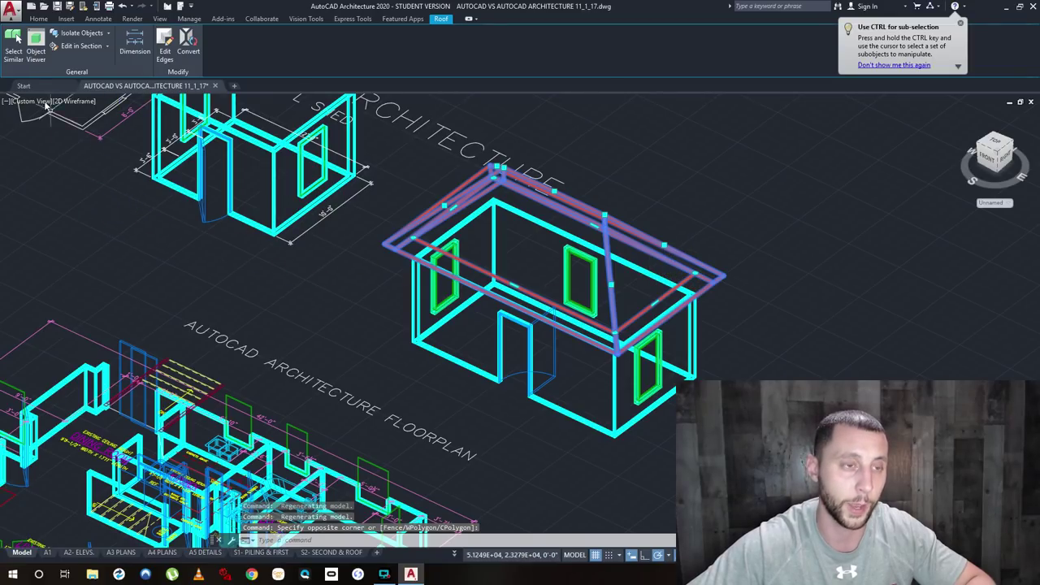
right_click(123, 220)
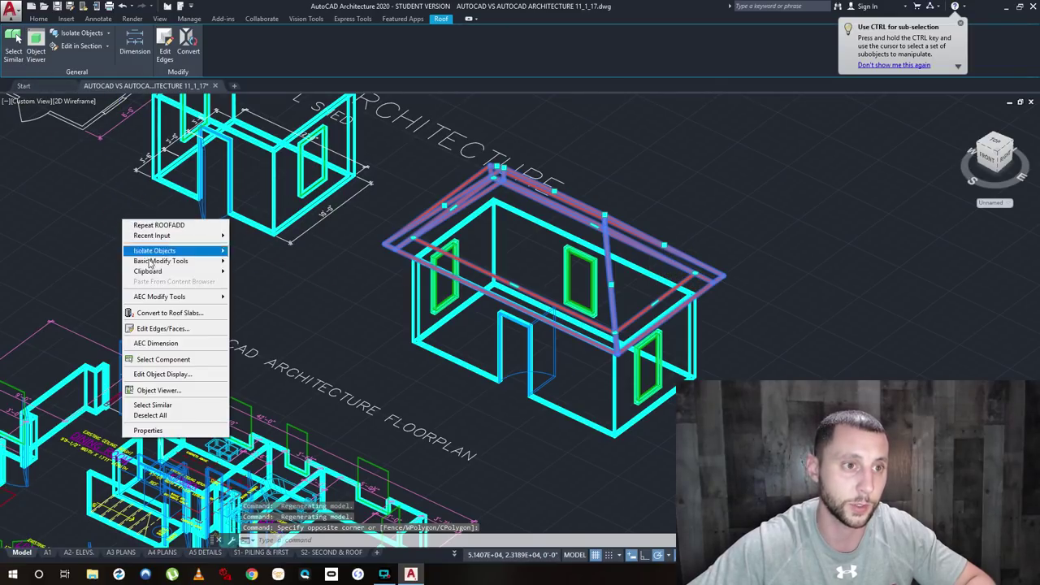
click(174, 430)
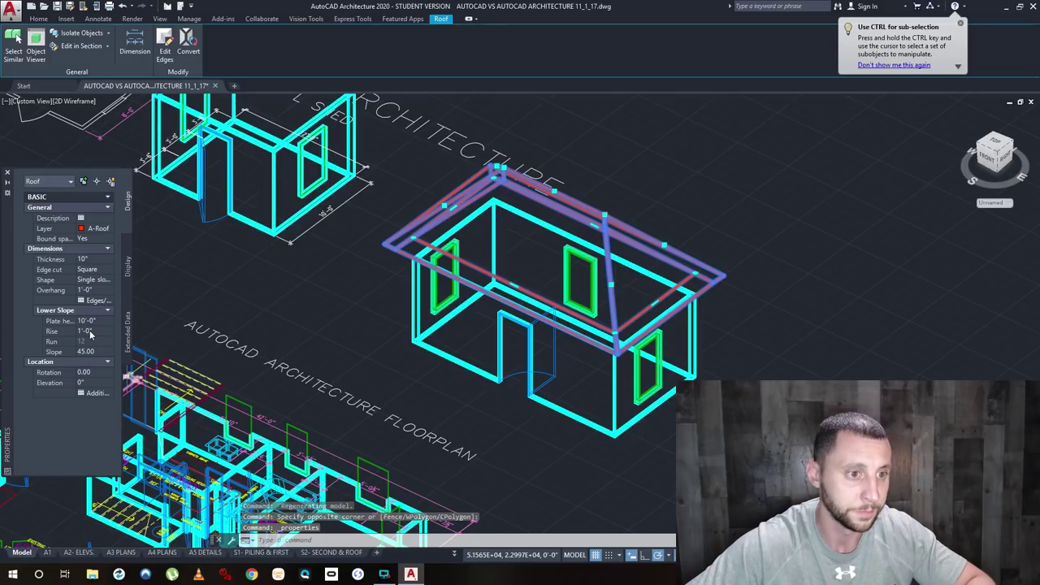
click(88, 322)
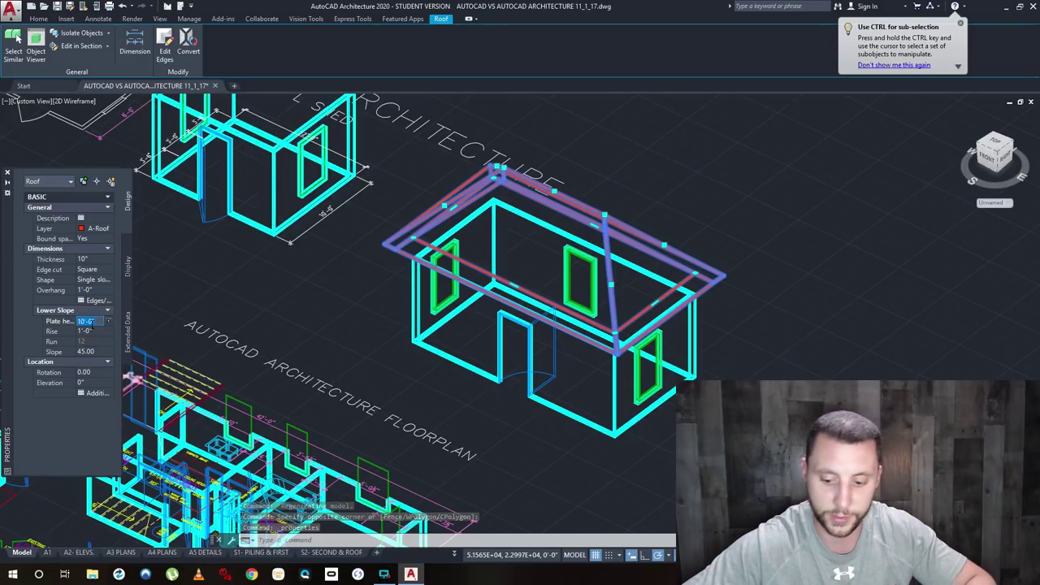
text(8')
Set the rise of the shed roof's lower slope to 8".
click(93, 329)
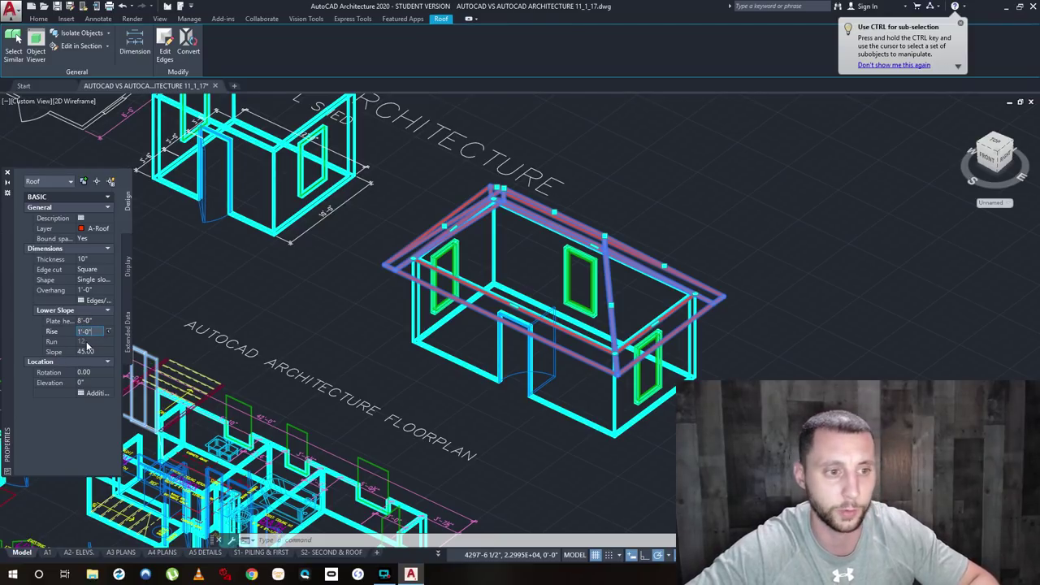
click(95, 332)
text(8)
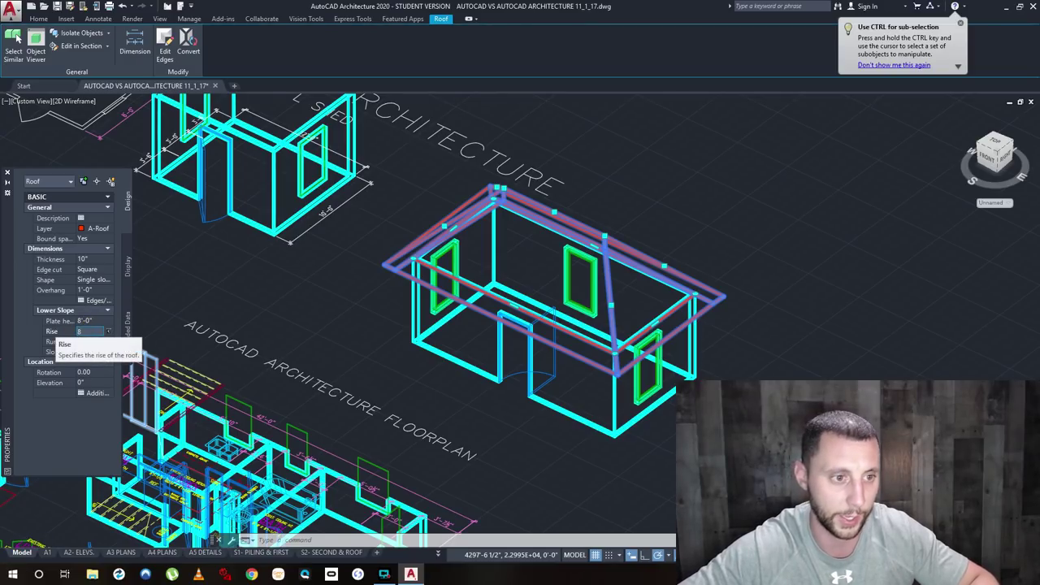
key(Return)
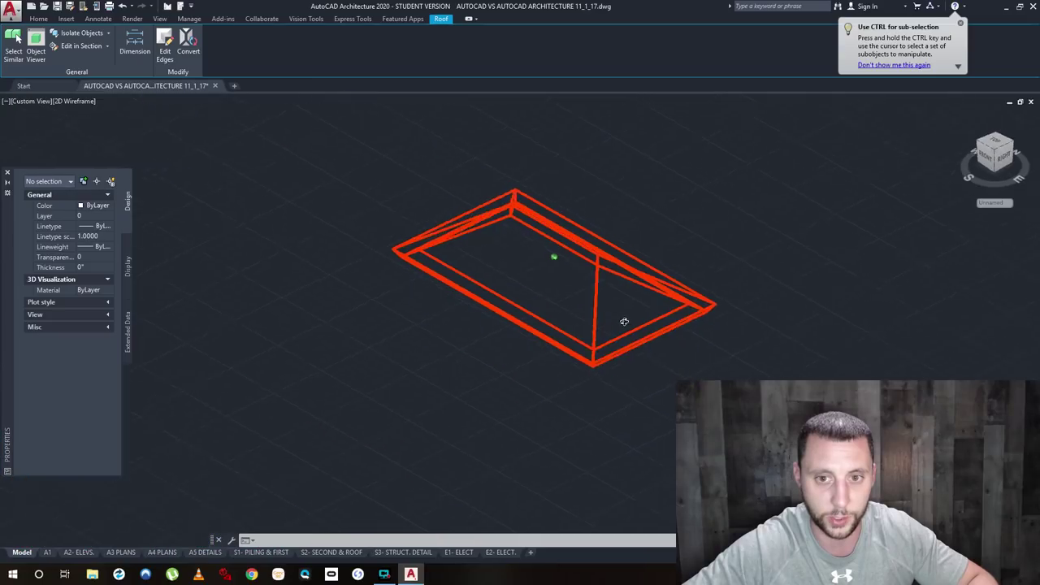
Show the model in the Conceptual visual style and examine the shed's roof from the side and from an angle.
shift+middle_drag(624, 322, 551, 258)
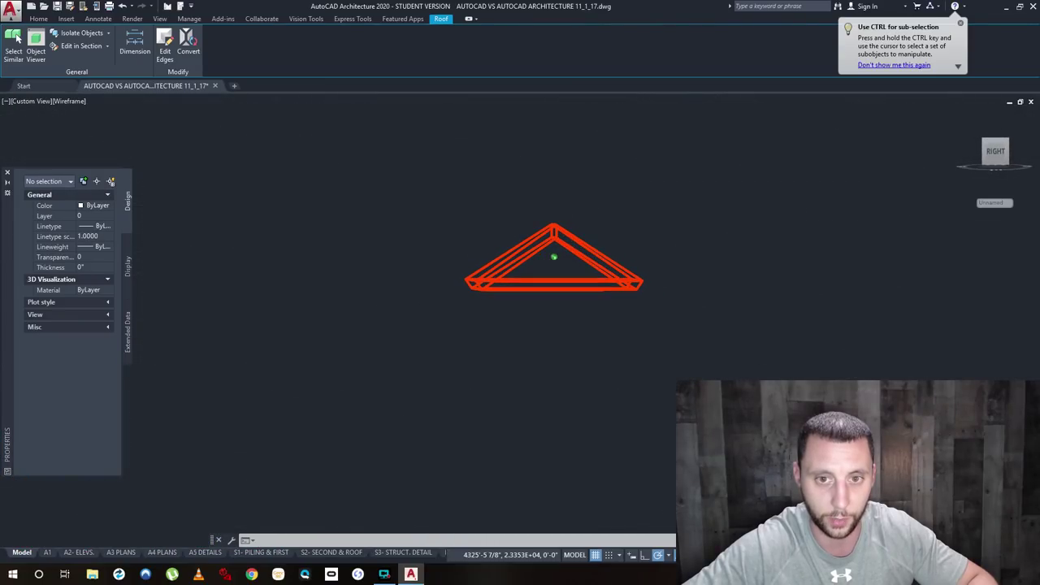
click(73, 101)
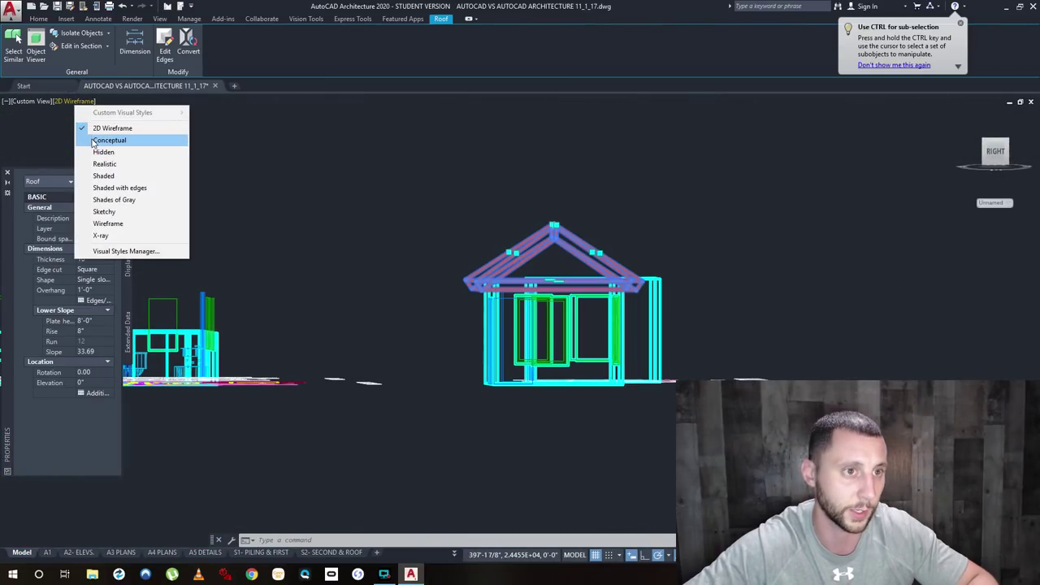
click(108, 140)
mouse_move(520, 382)
shift+middle_down()
mouse_move(436, 330)
mouse_move(382, 423)
shift+middle_up()
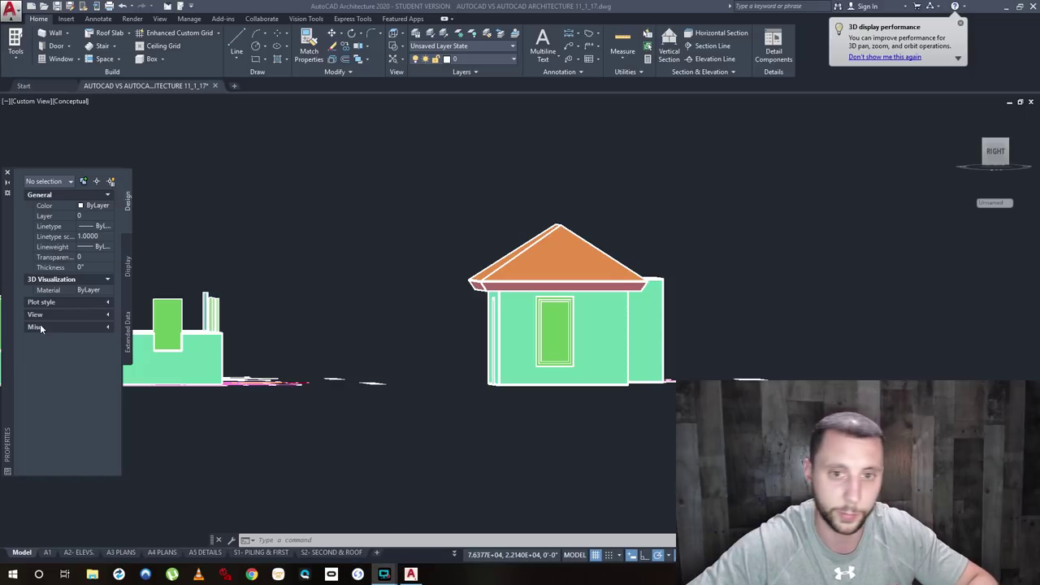
shift+middle_drag(434, 235, 501, 289)
shift+middle_drag(566, 315, 579, 358)
scroll(578, 358, down, 3)
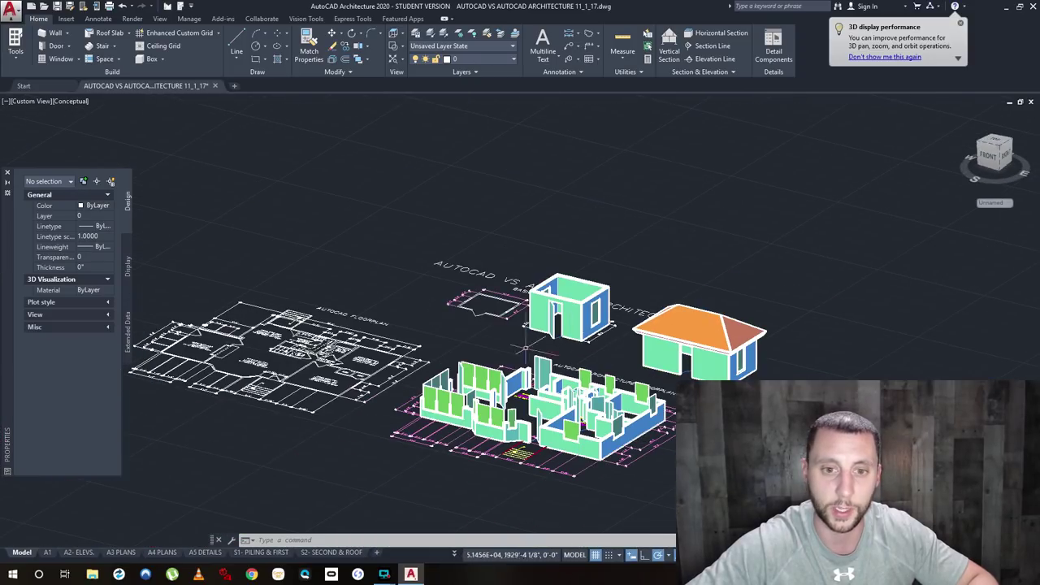
Close the properties palette, set the visual style to 2D Wireframe and return to the Top view.
click(7, 172)
click(71, 101)
click(82, 129)
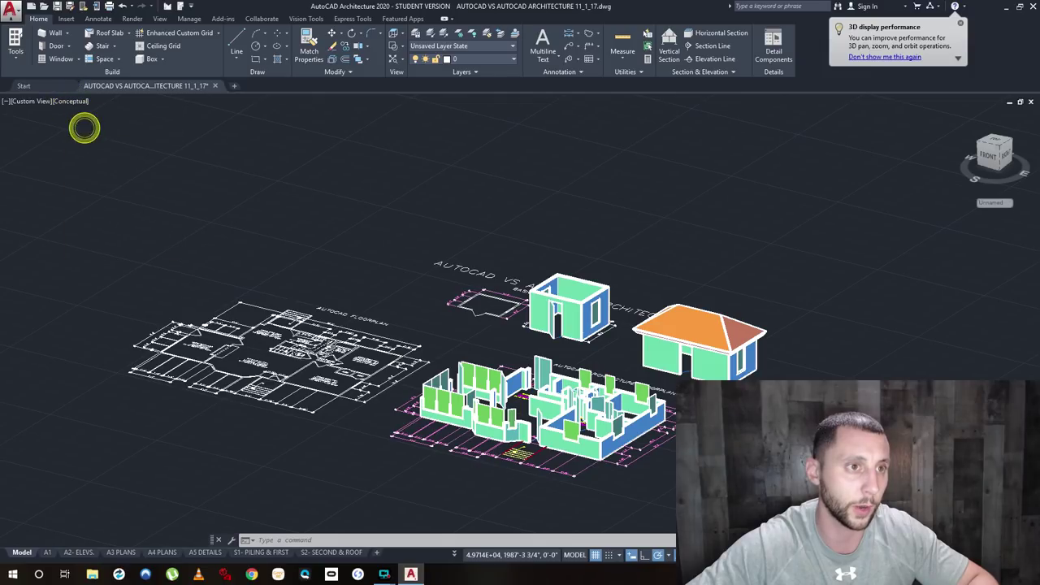
click(33, 102)
click(54, 129)
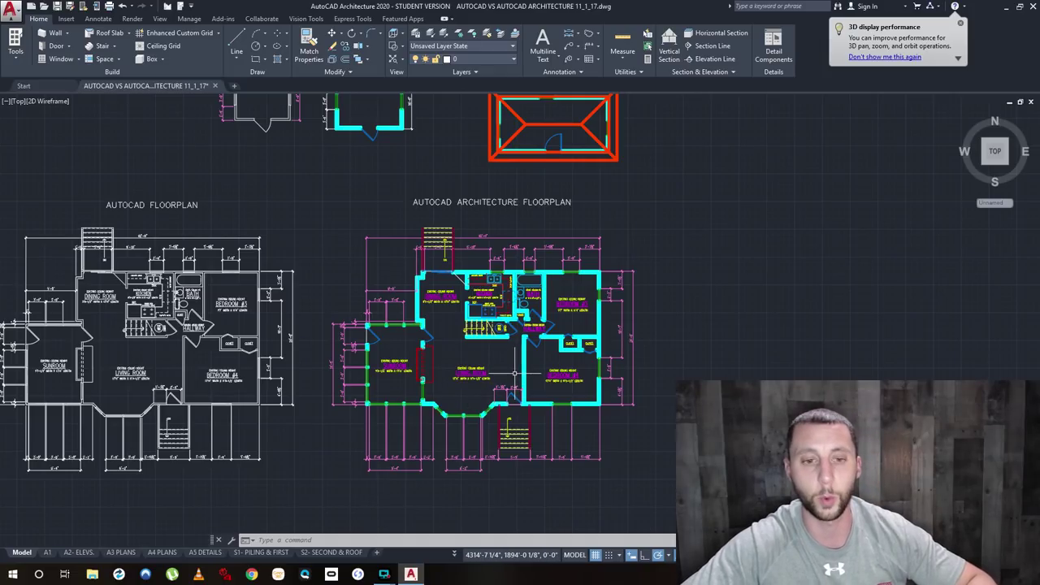
Examine the AutoCAD Architecture floorplan, including the living room size text and the dimensions around the sunroom and bay window.
scroll(515, 374, up, 2)
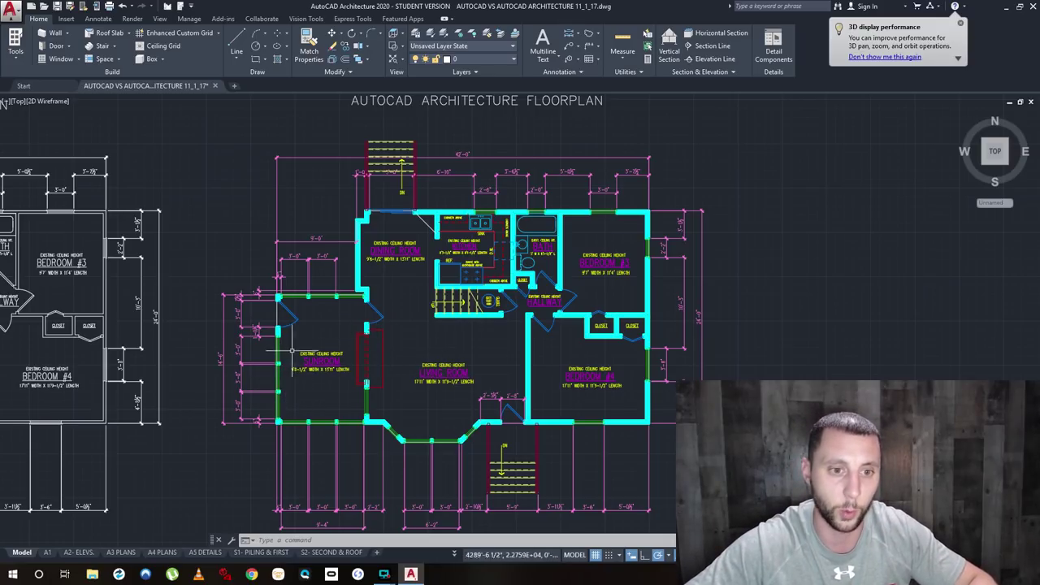
middle_drag(411, 358, 360, 365)
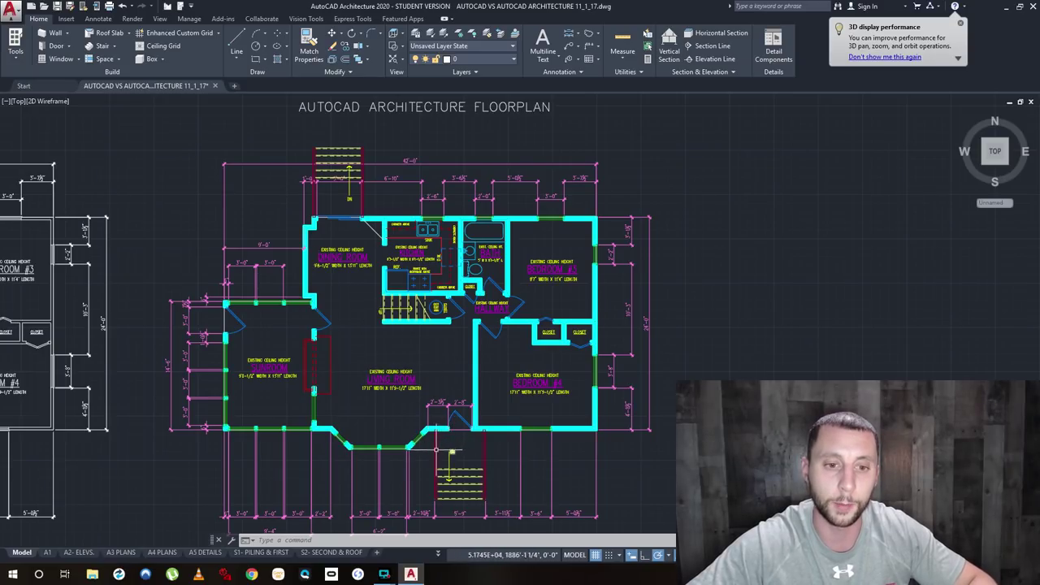
scroll(379, 378, up, 8)
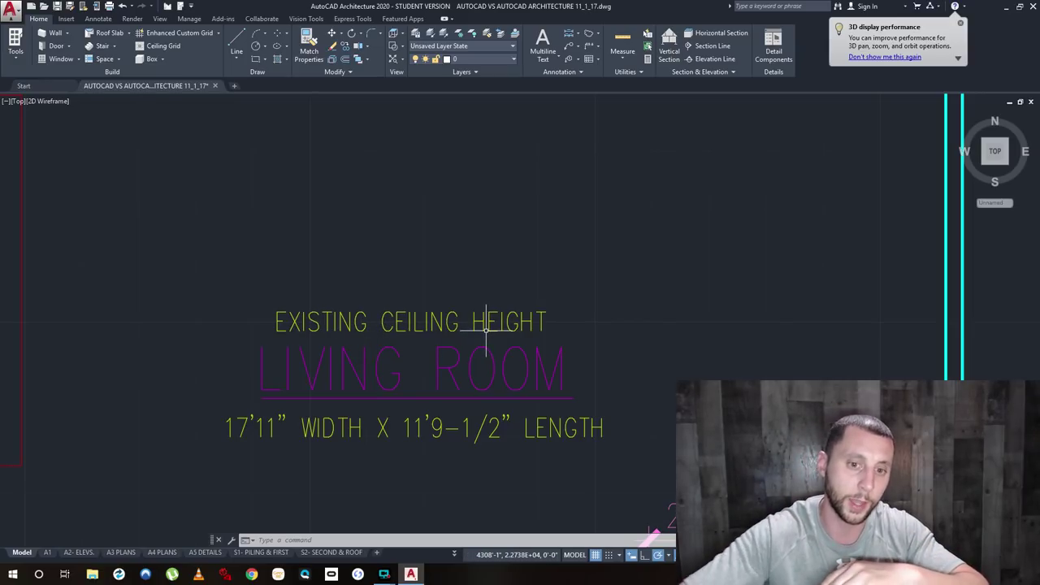
click(436, 432)
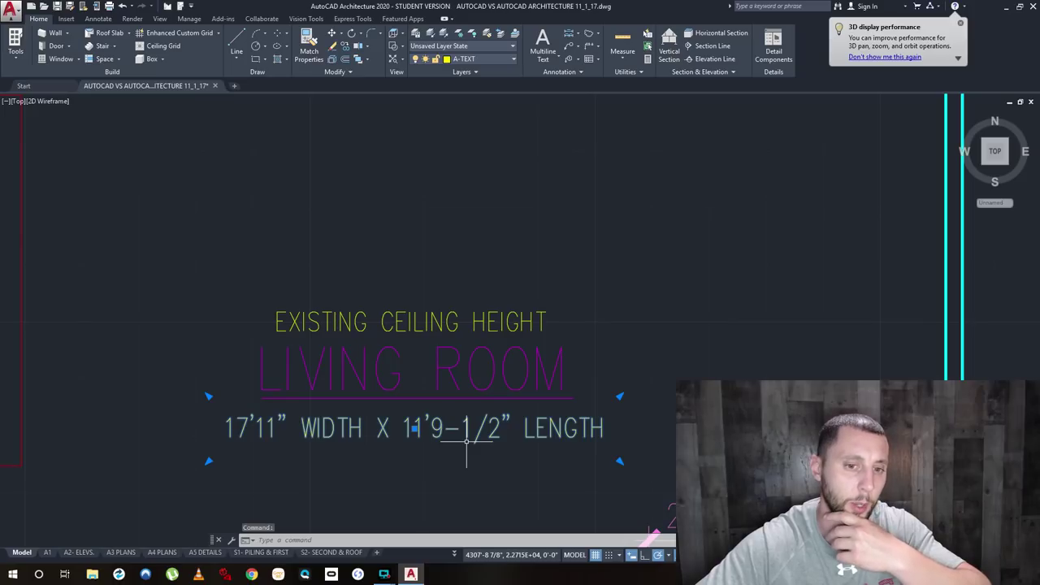
scroll(467, 441, down, 6)
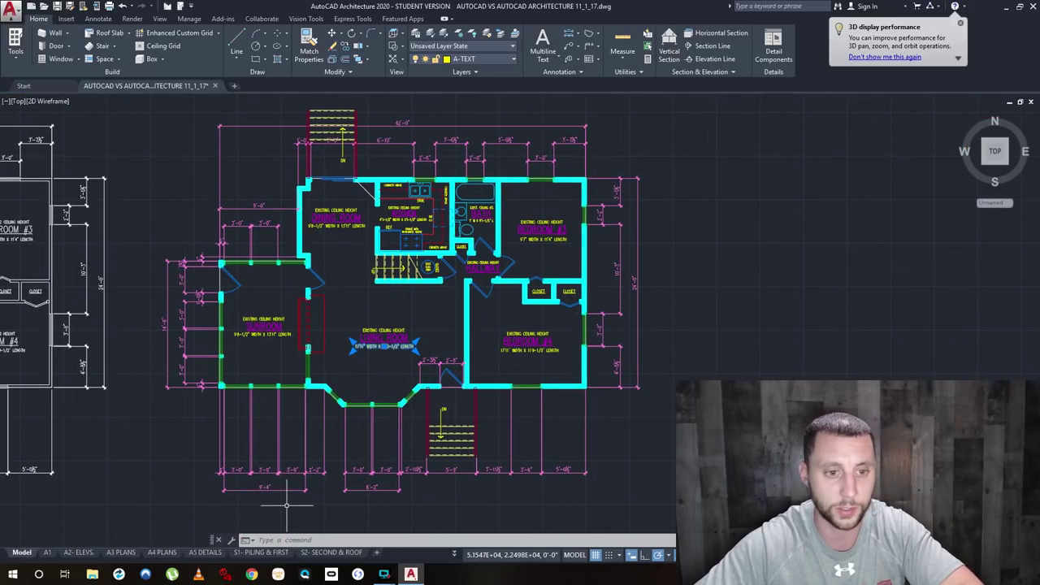
scroll(284, 504, up, 2)
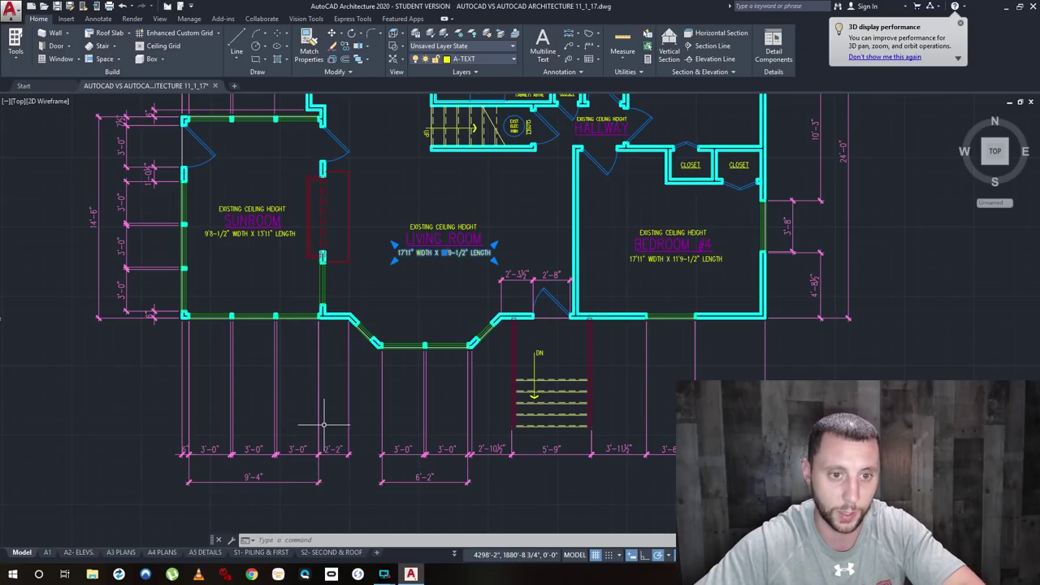
mouse_move(360, 414)
middle_down()
mouse_move(349, 418)
mouse_move(458, 360)
middle_up()
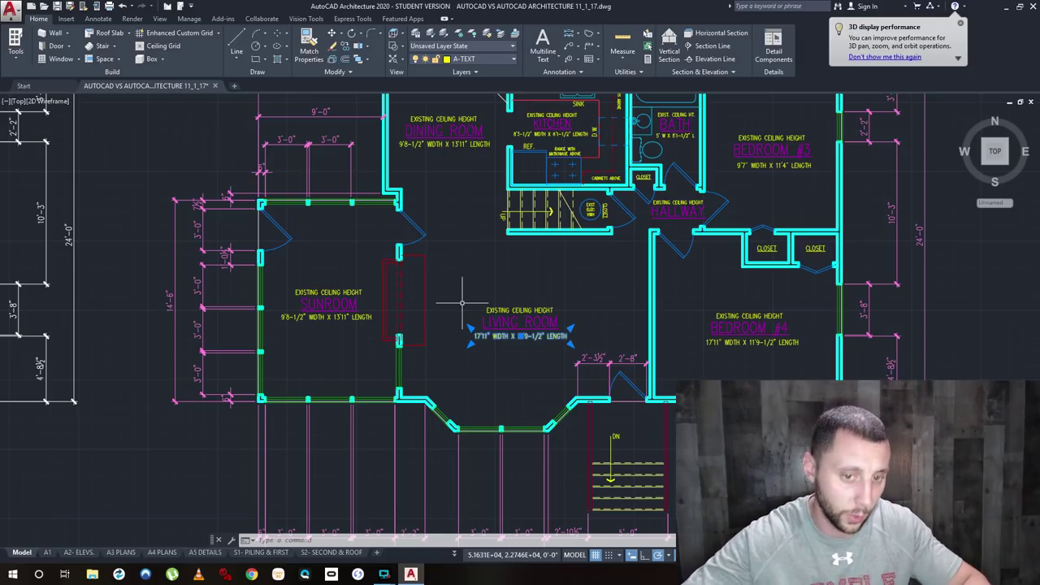
key(Escape)
key(Escape)
key(Escape)
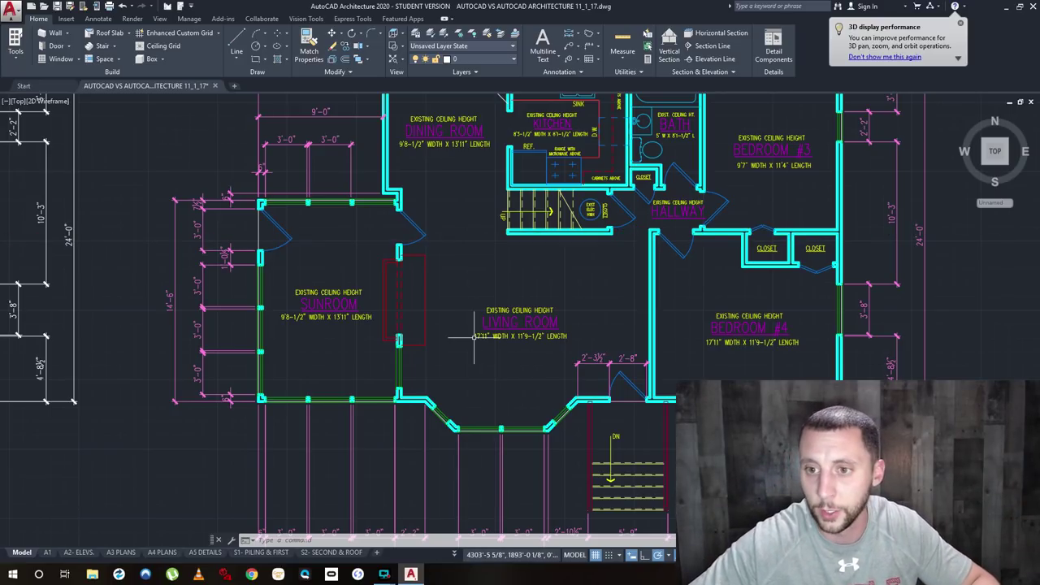
scroll(564, 292, down, 3)
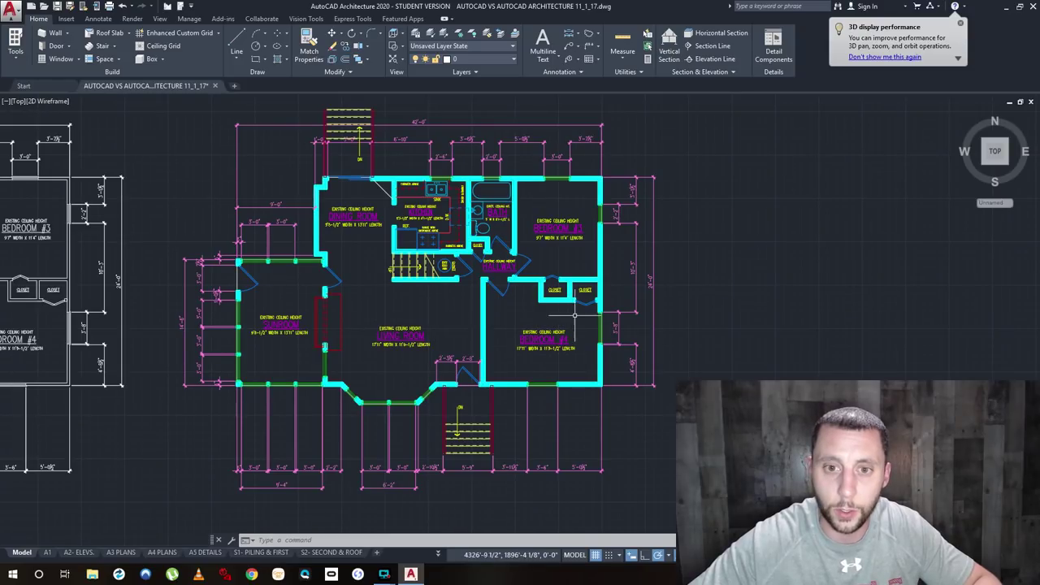
Set the opening percent of the bifold door on the Bedroom #4 closet to 50.
scroll(587, 305, up, 5)
middle_drag(589, 299, 506, 332)
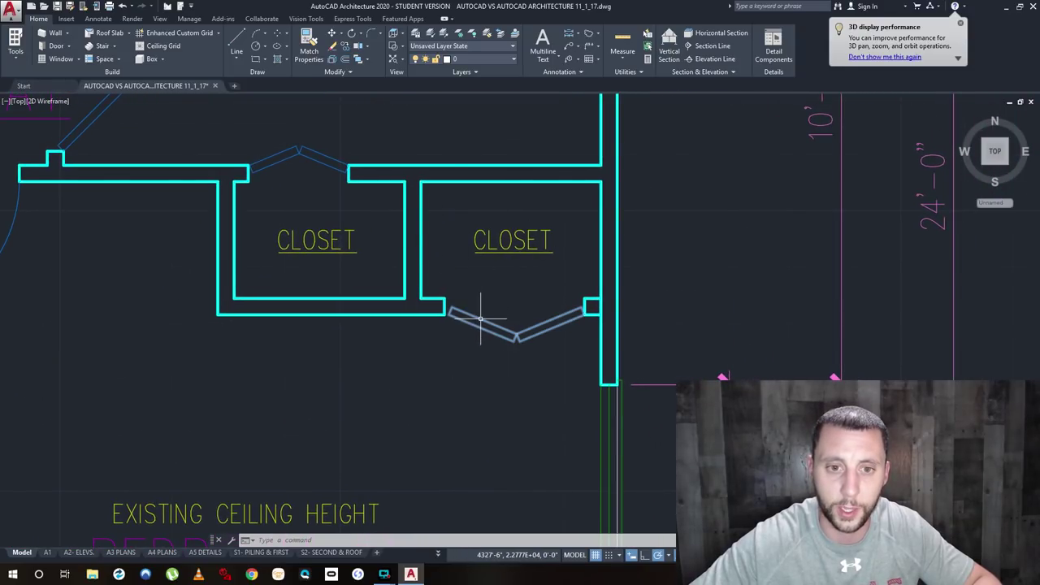
click(481, 317)
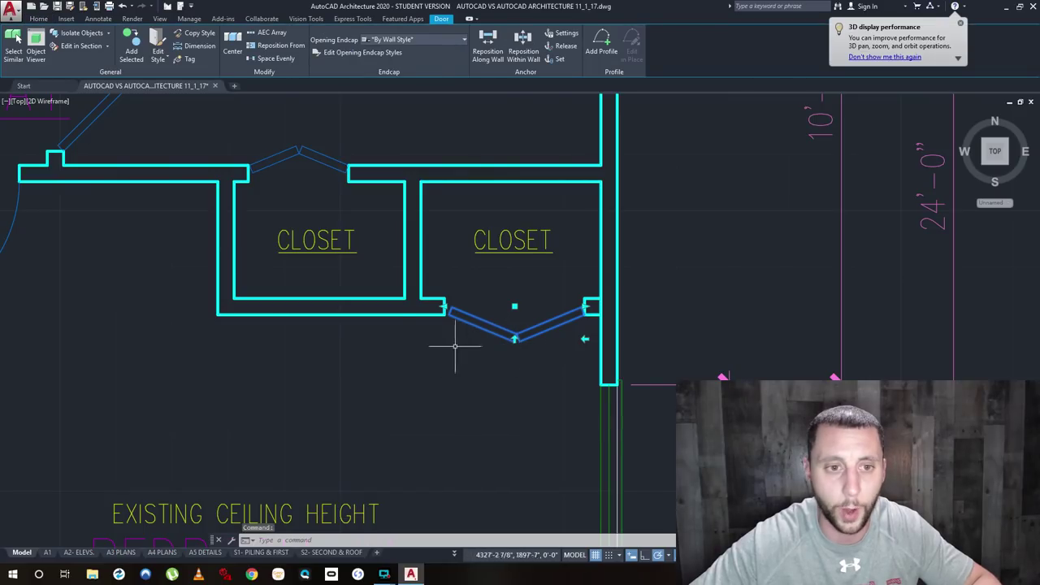
right_click(391, 346)
click(416, 340)
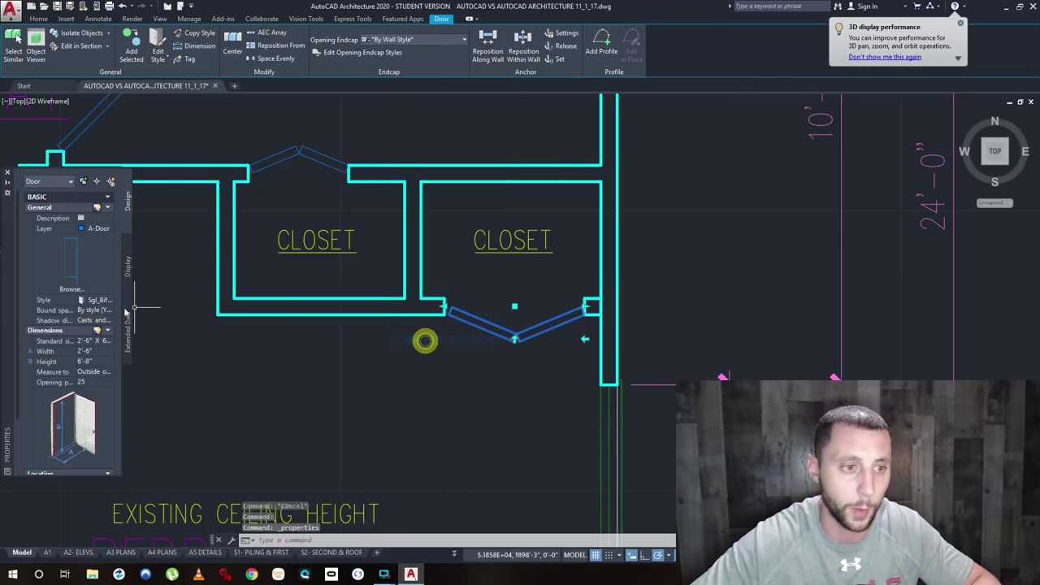
click(88, 383)
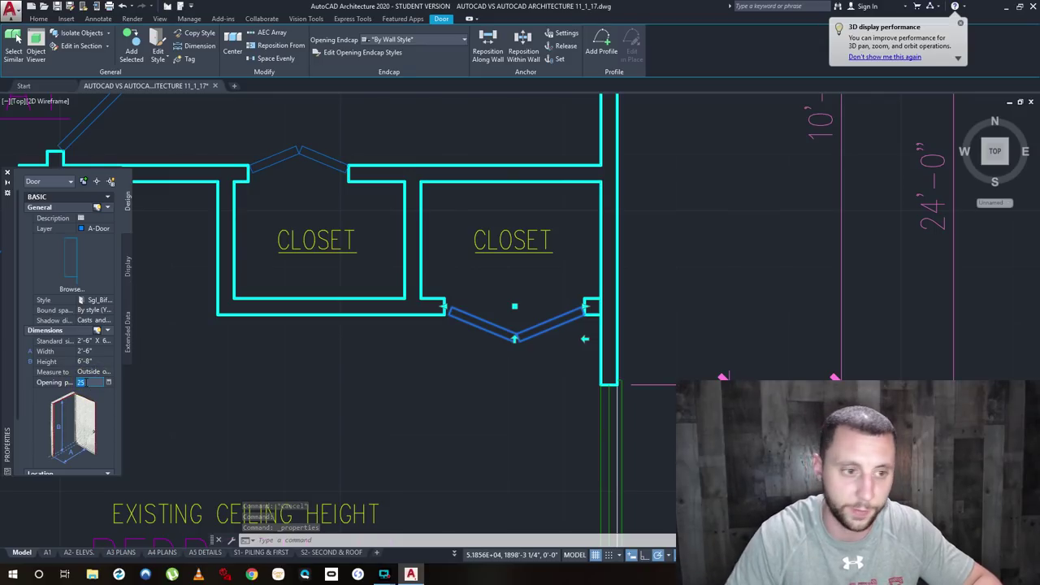
key(Return)
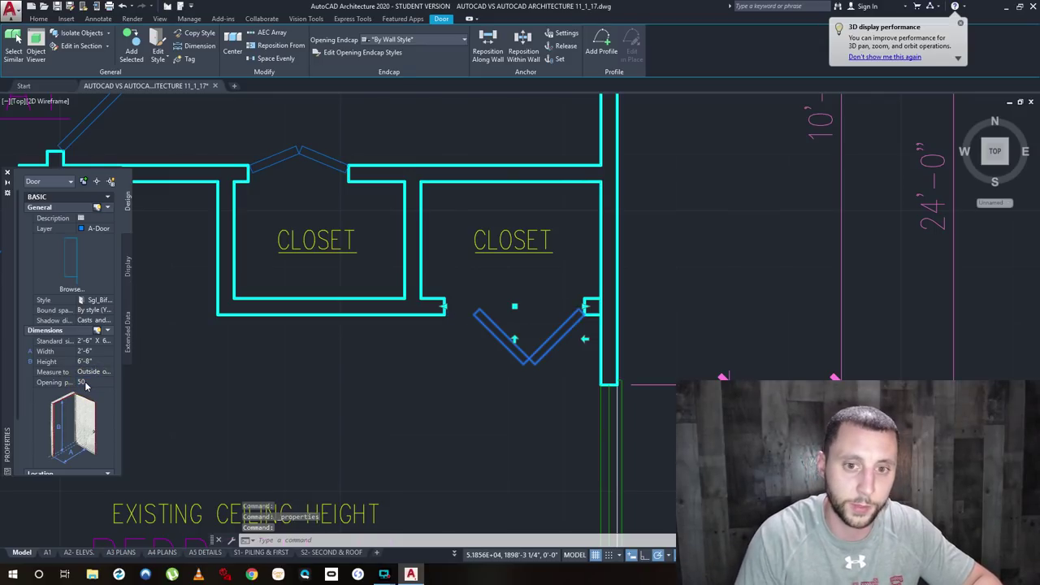
Set the closet bifold door's opening percent to 100.
click(89, 382)
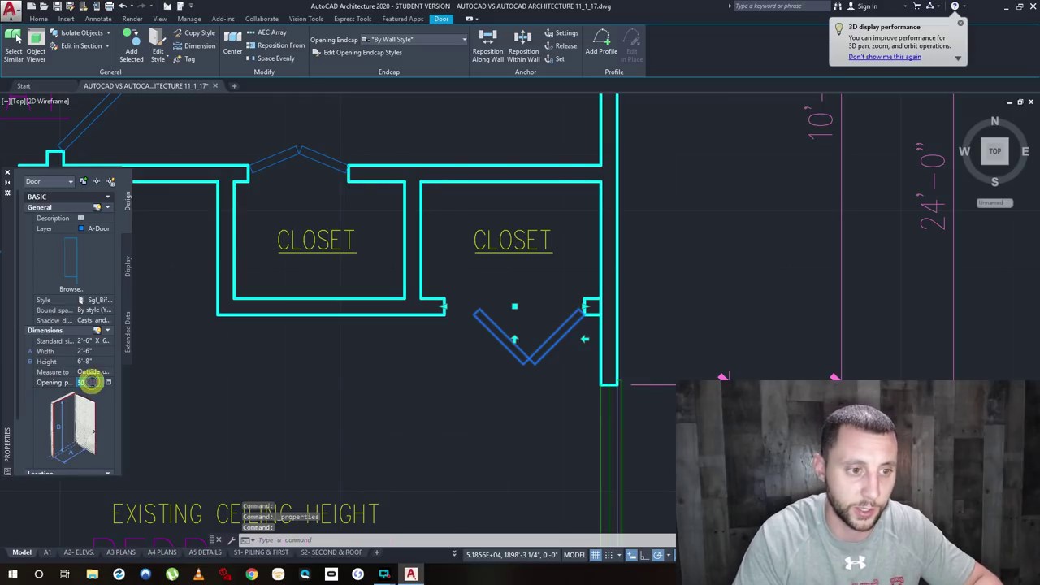
text(100)
key(Return)
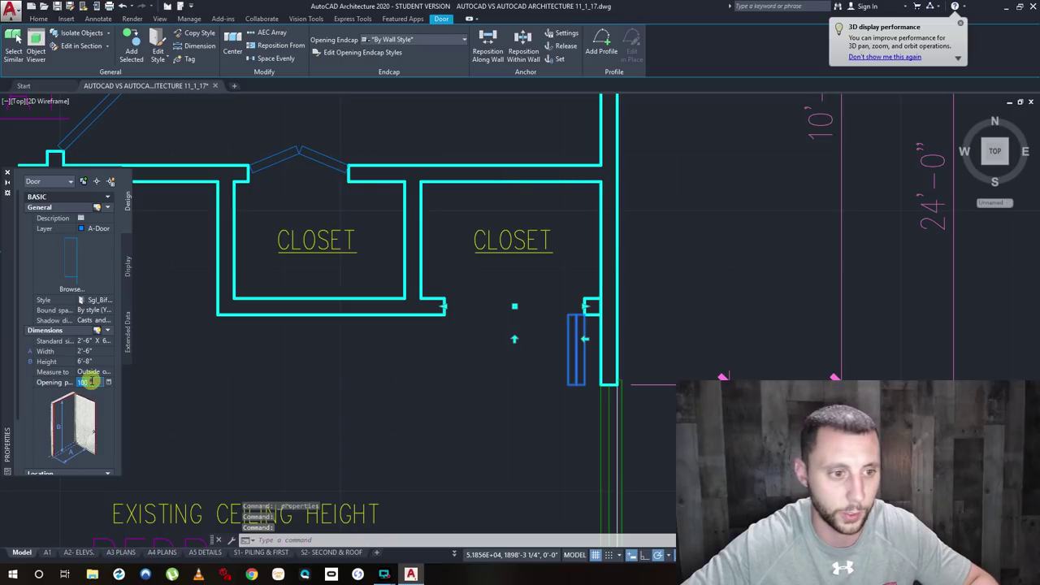
Set the closet bifold door's opening percent to 45 and deselect the door.
key(Return)
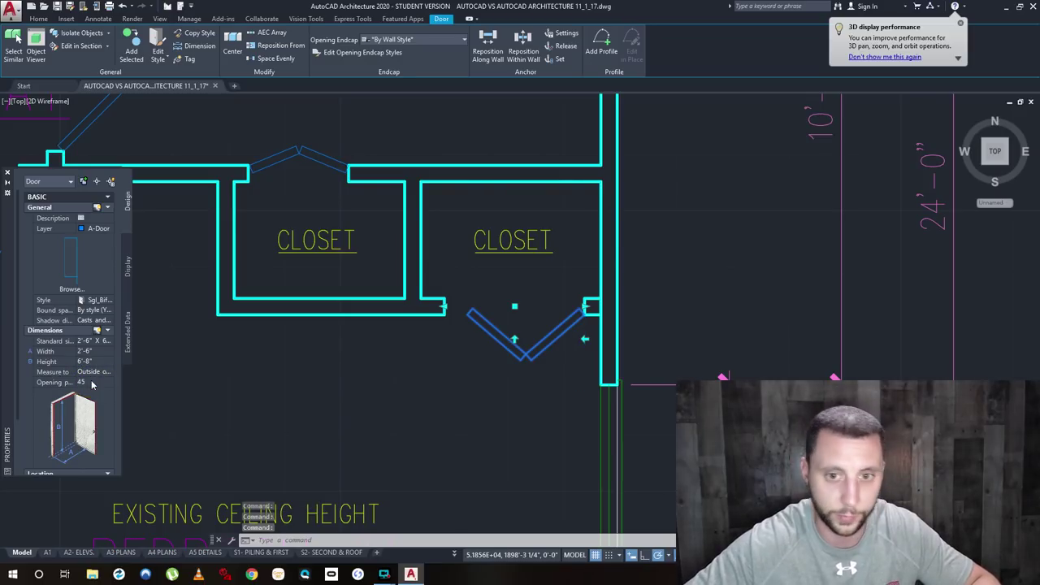
key(Escape)
key(Escape)
scroll(353, 378, down, 5)
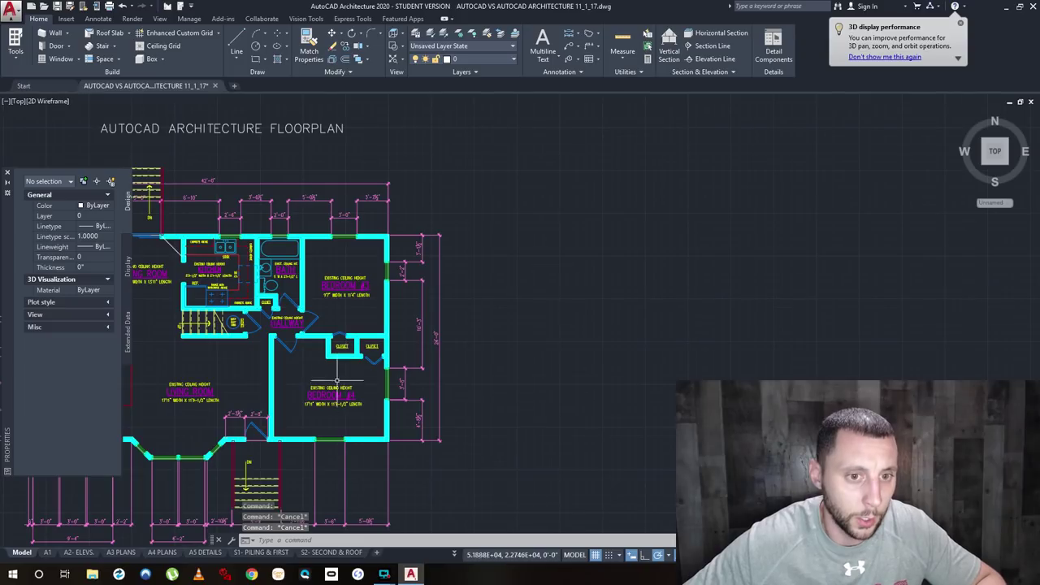
scroll(382, 366, up, 1)
scroll(358, 314, up, 3)
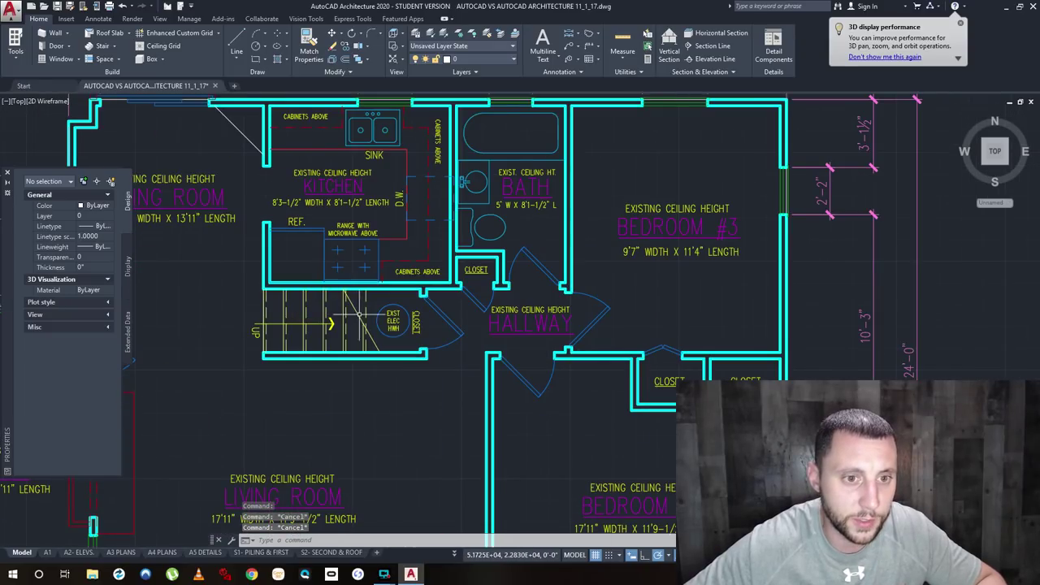
scroll(338, 319, down, 5)
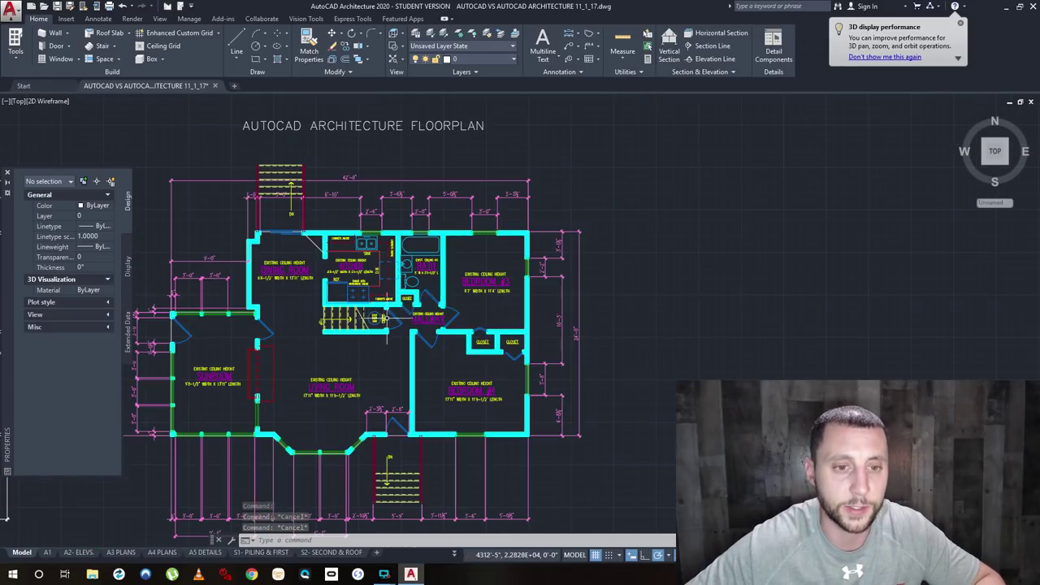
Inspect the AutoCAD Architecture floorplan's walls, windows and doors in a southeast isometric view, and return to the top view.
click(1008, 164)
scroll(597, 389, up, 6)
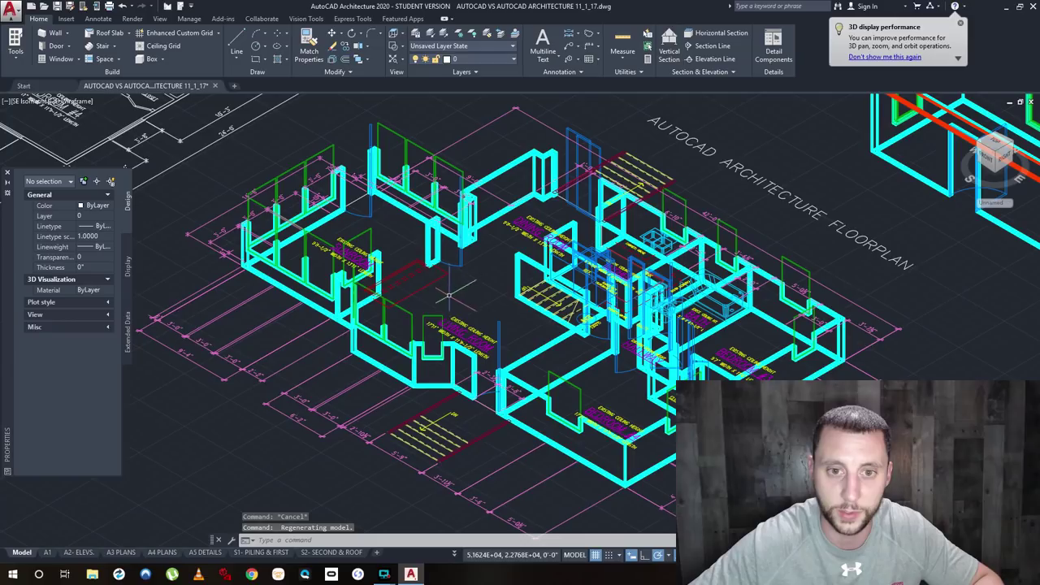
scroll(452, 293, up, 4)
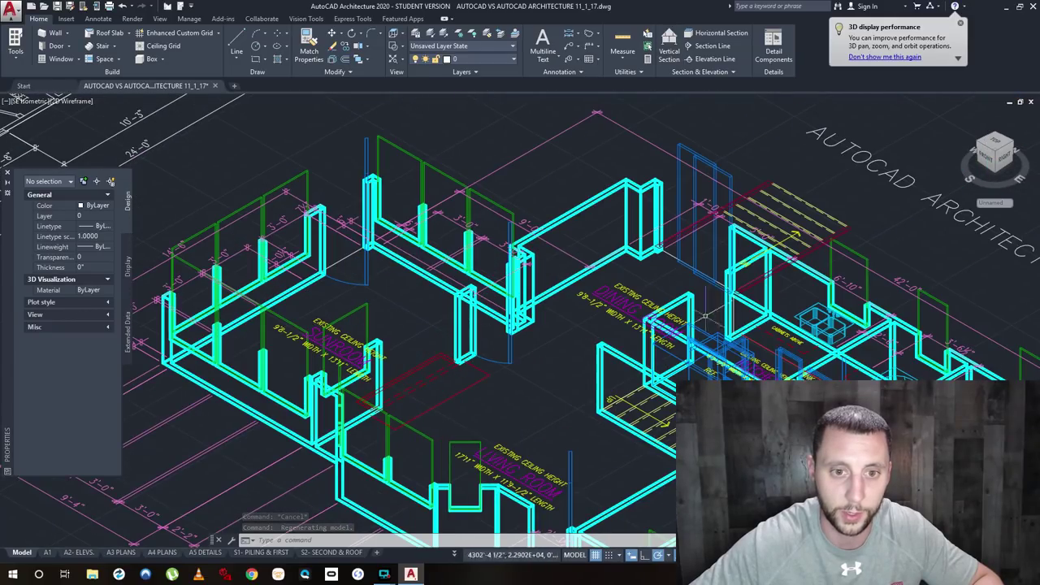
scroll(698, 316, down, 5)
click(990, 145)
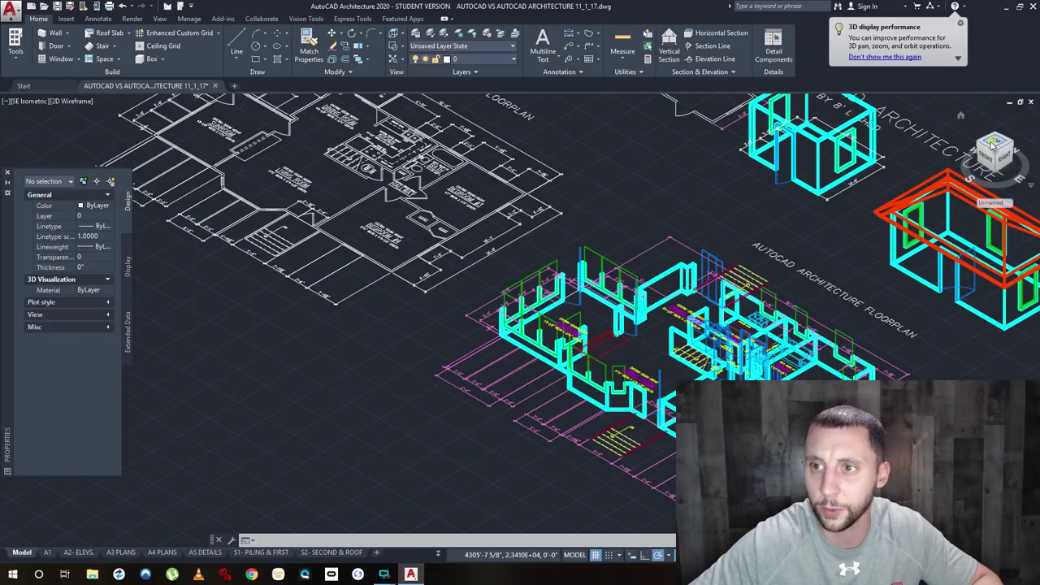
scroll(662, 405, up, 5)
middle_drag(545, 325, 408, 374)
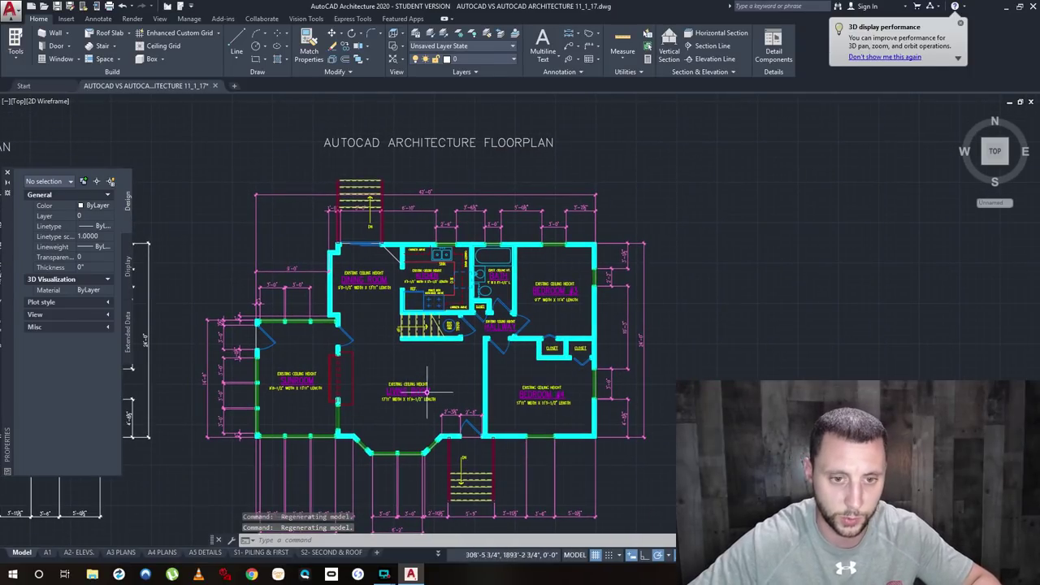
Compare the AutoCAD floorplan with the AutoCAD Architecture floorplan, including the kitchen, bath and hallway area up close.
scroll(408, 373, down, 5)
scroll(407, 378, up, 4)
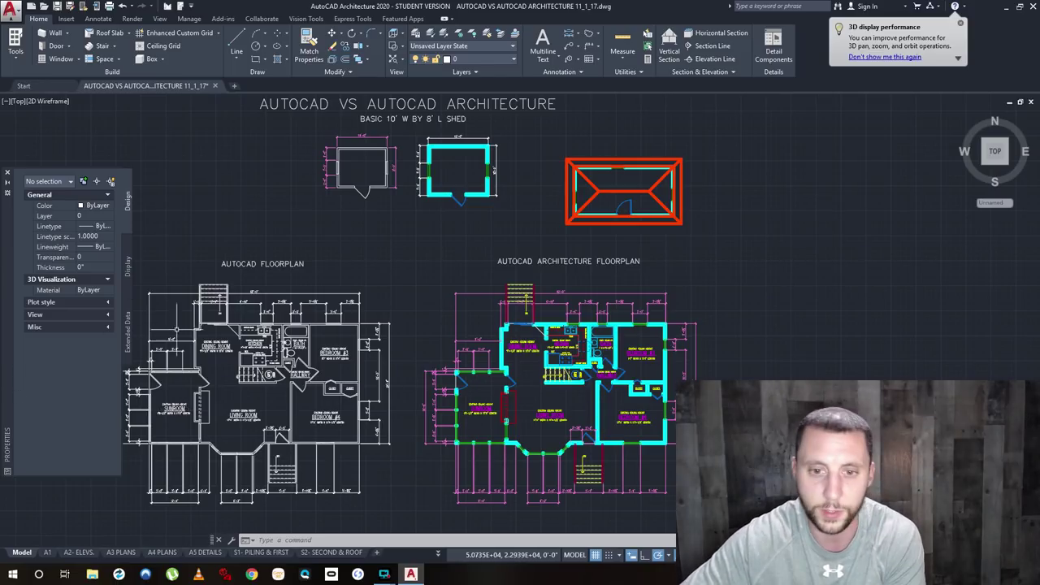
click(558, 402)
scroll(565, 390, up, 4)
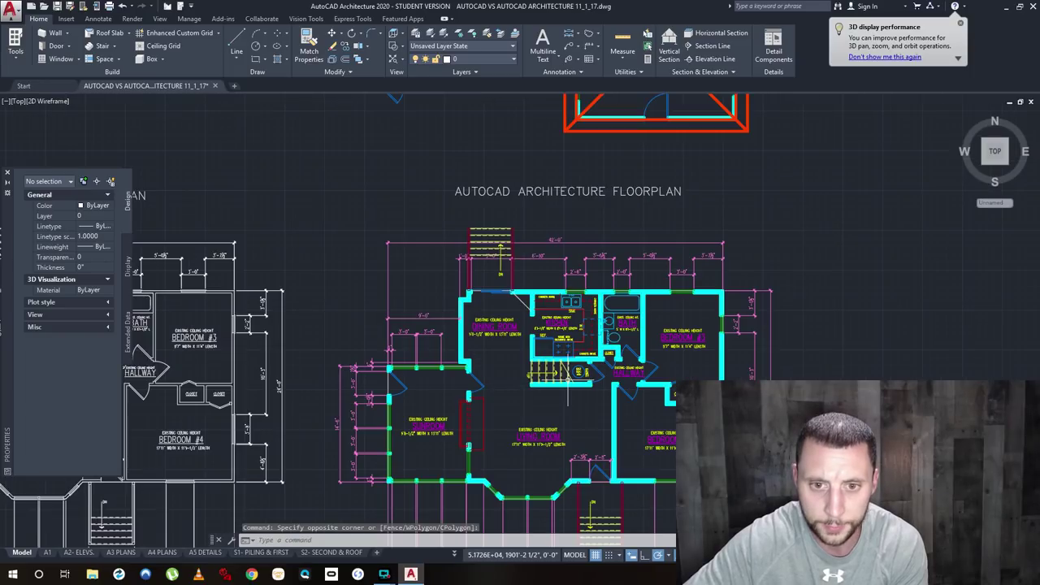
middle_drag(576, 396, 448, 407)
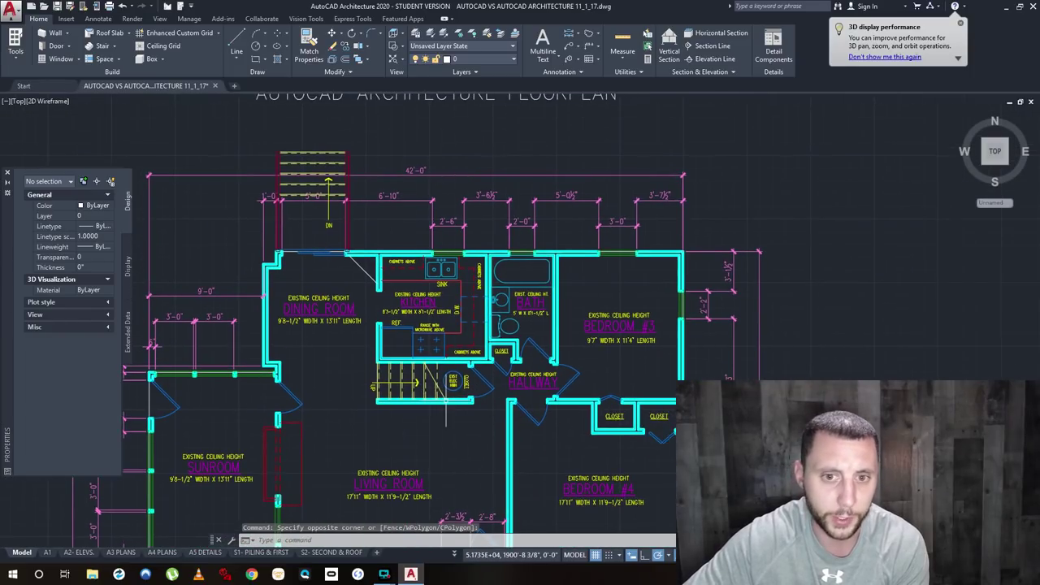
key(Escape)
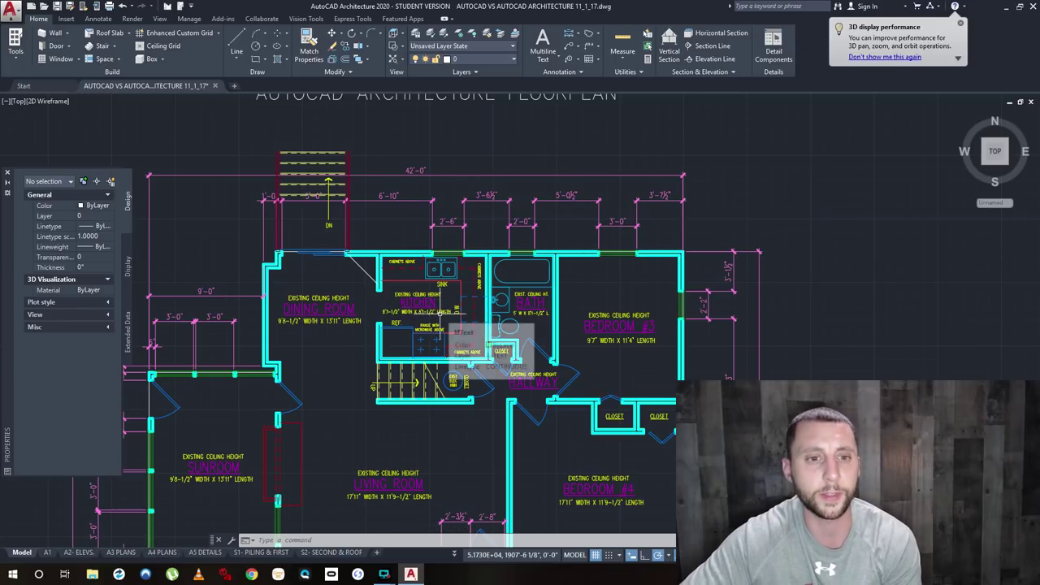
scroll(455, 333, down, 4)
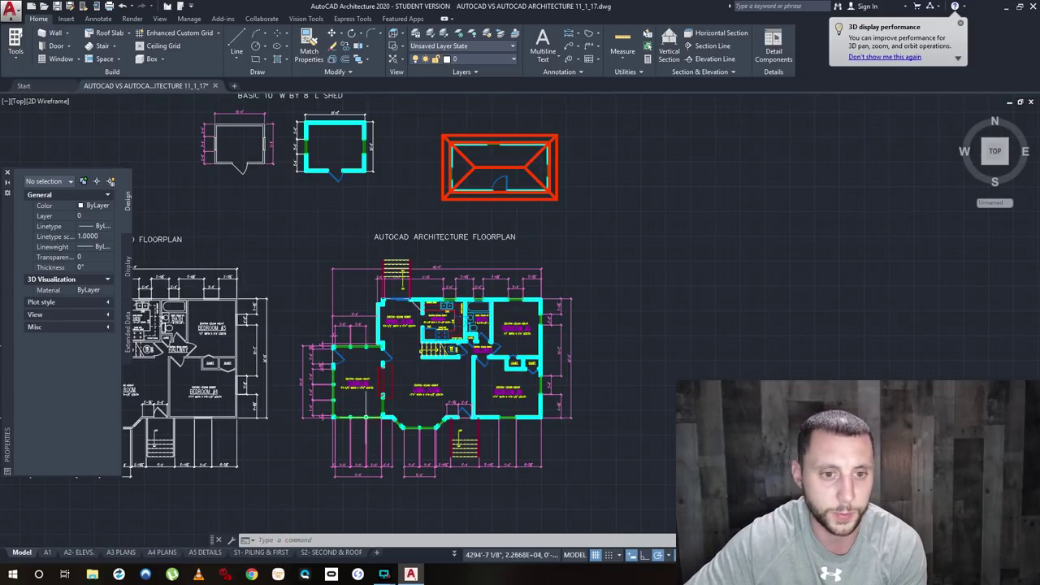
middle_drag(405, 385, 550, 399)
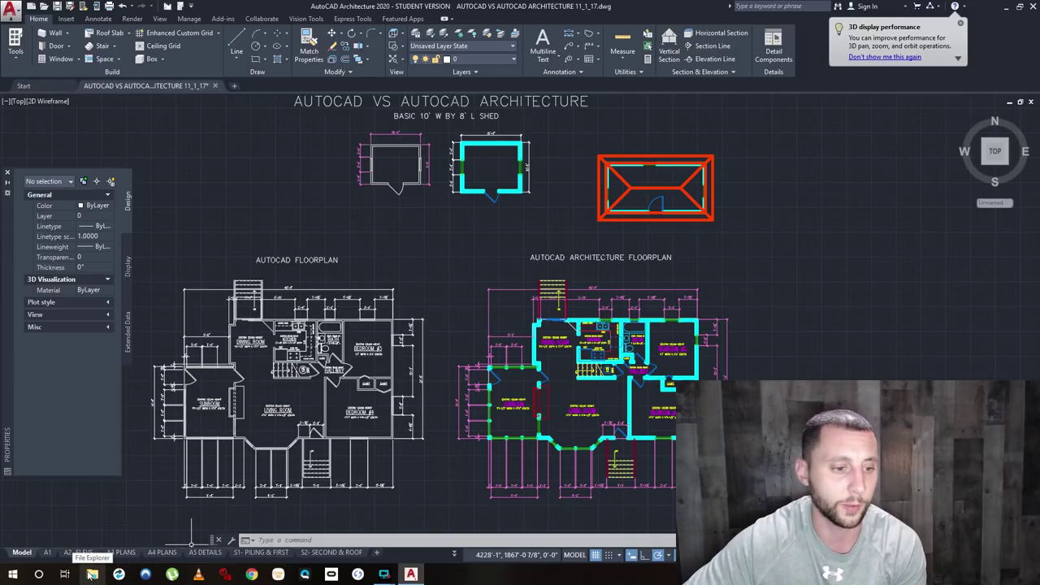
click(93, 574)
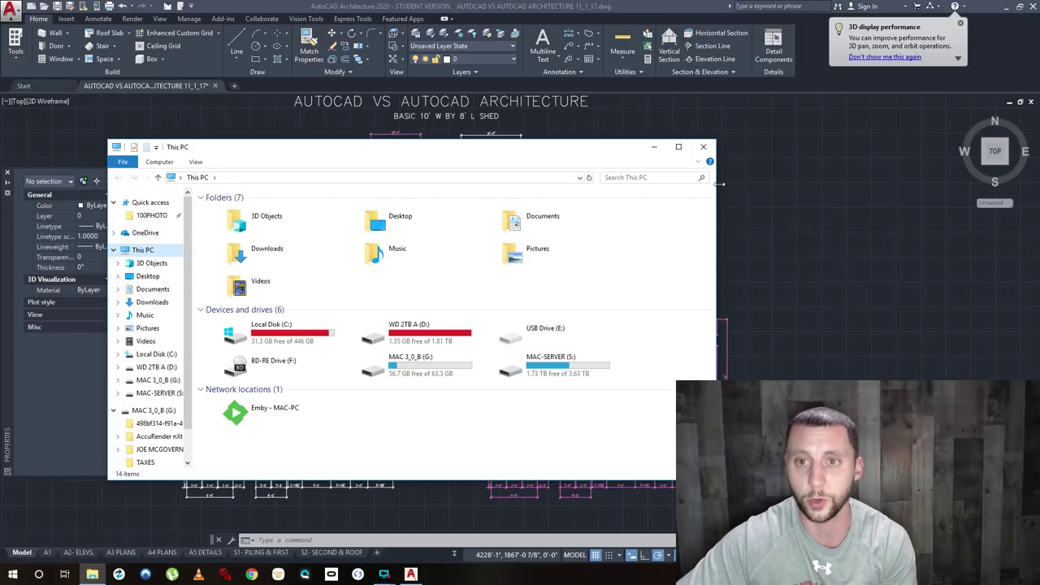
click(703, 147)
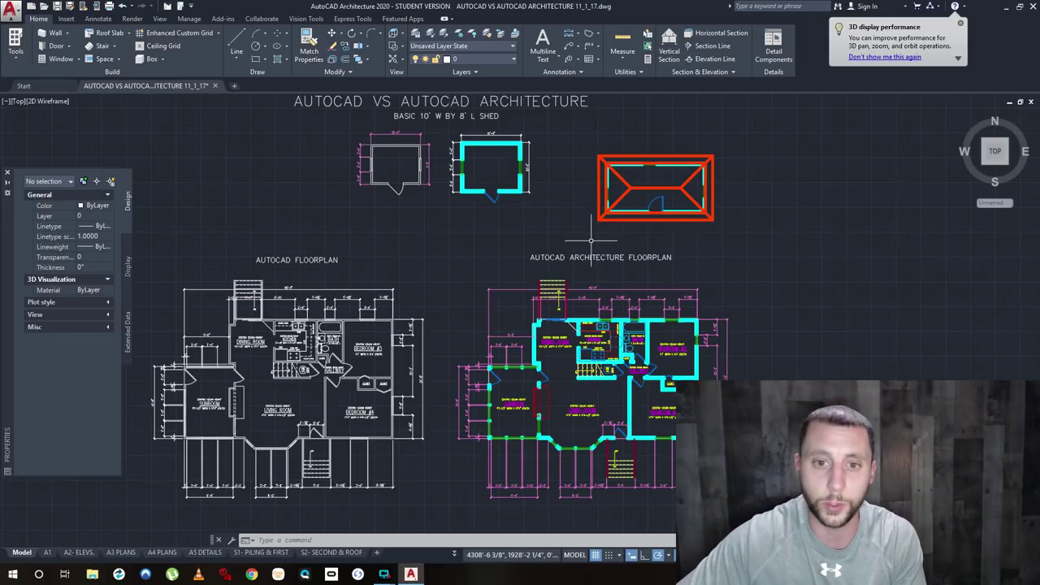
Add a linear dimension across the door opening of the 12' by 10' shed, with the dimension line below the door.
middle_drag(590, 231, 476, 371)
scroll(361, 293, up, 5)
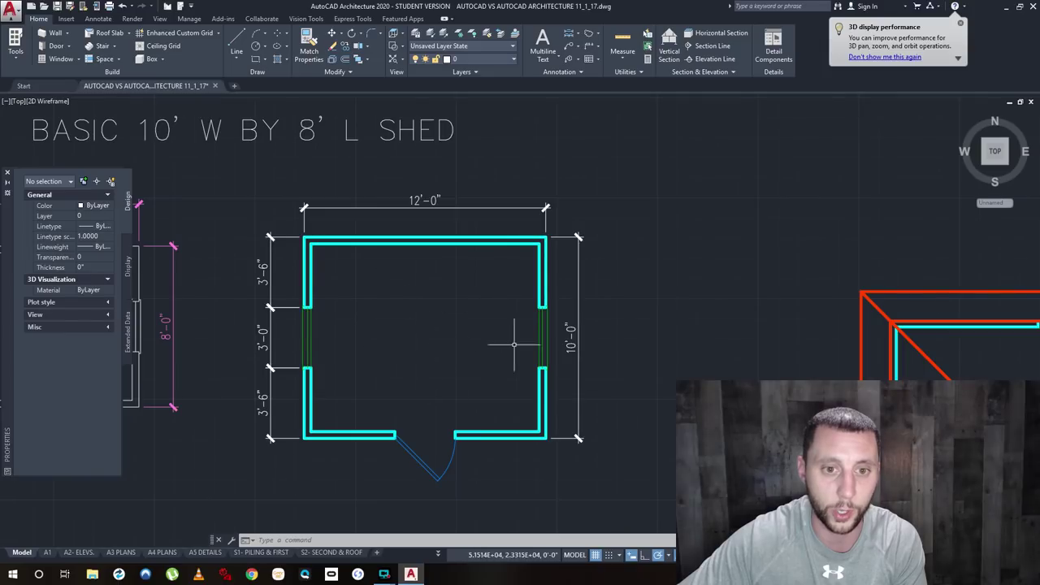
middle_drag(552, 277, 542, 326)
middle_drag(455, 442, 491, 310)
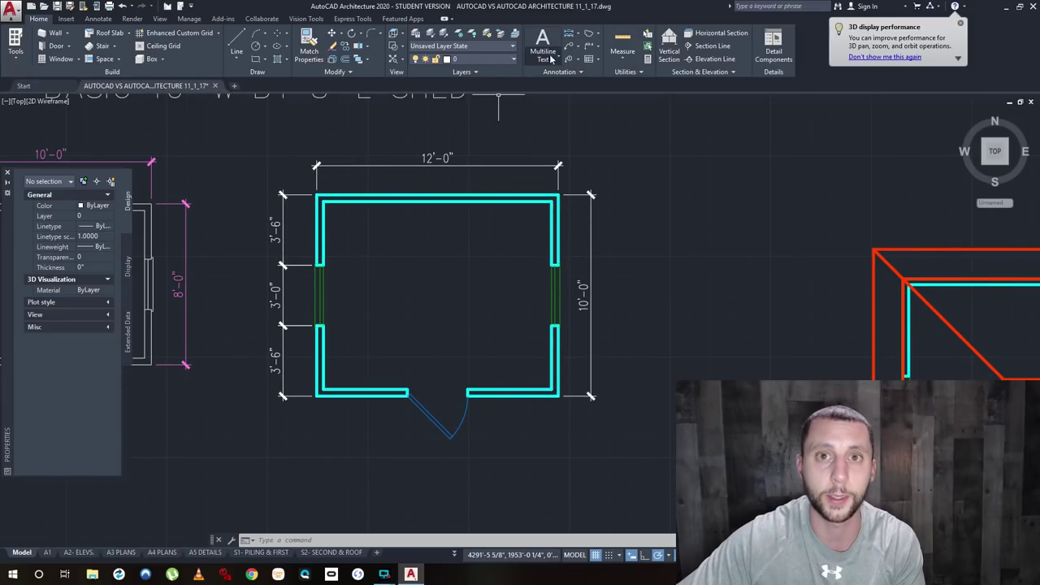
click(577, 33)
click(628, 140)
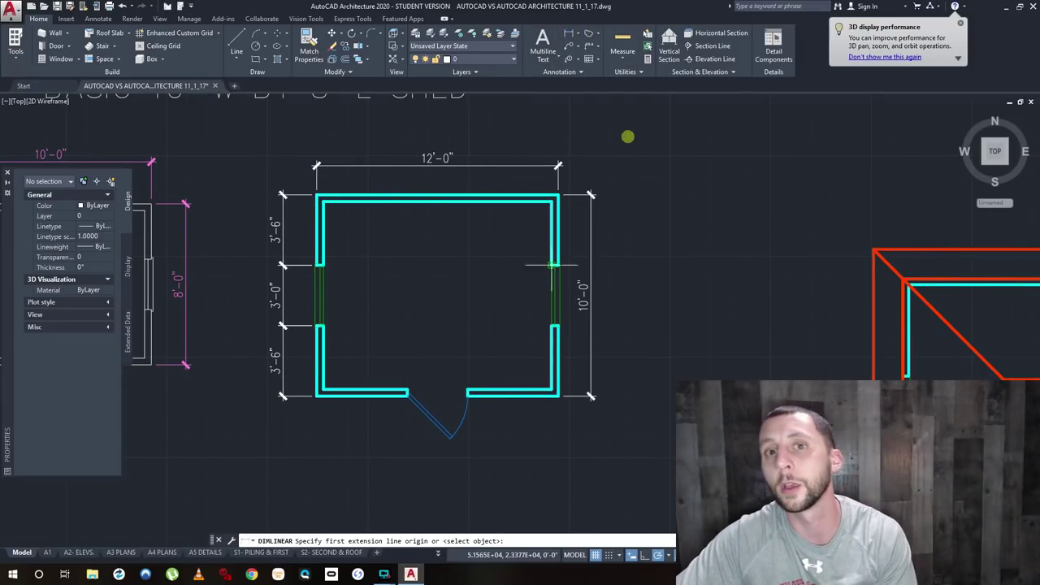
click(407, 396)
click(467, 396)
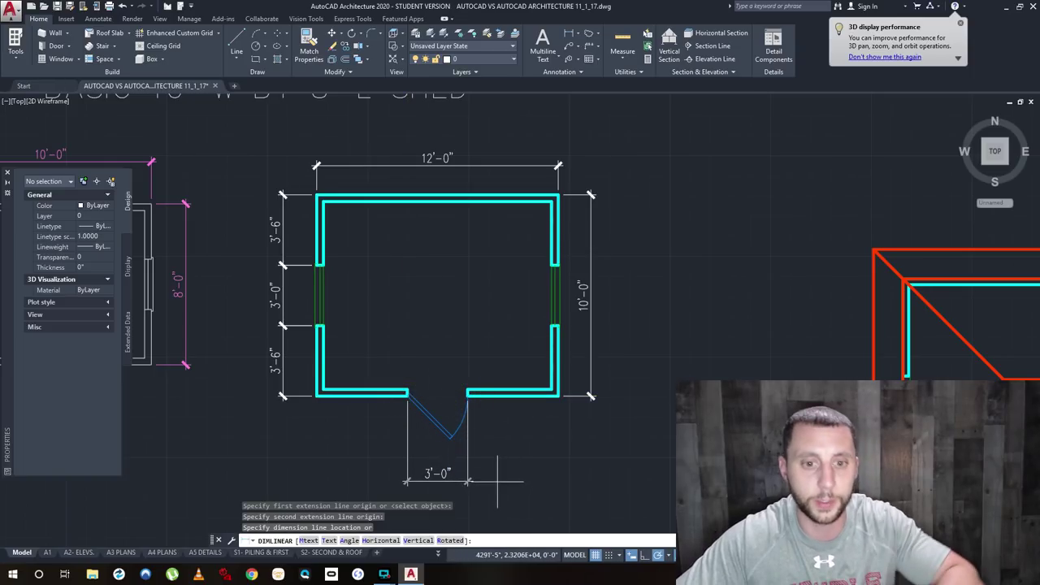
click(471, 481)
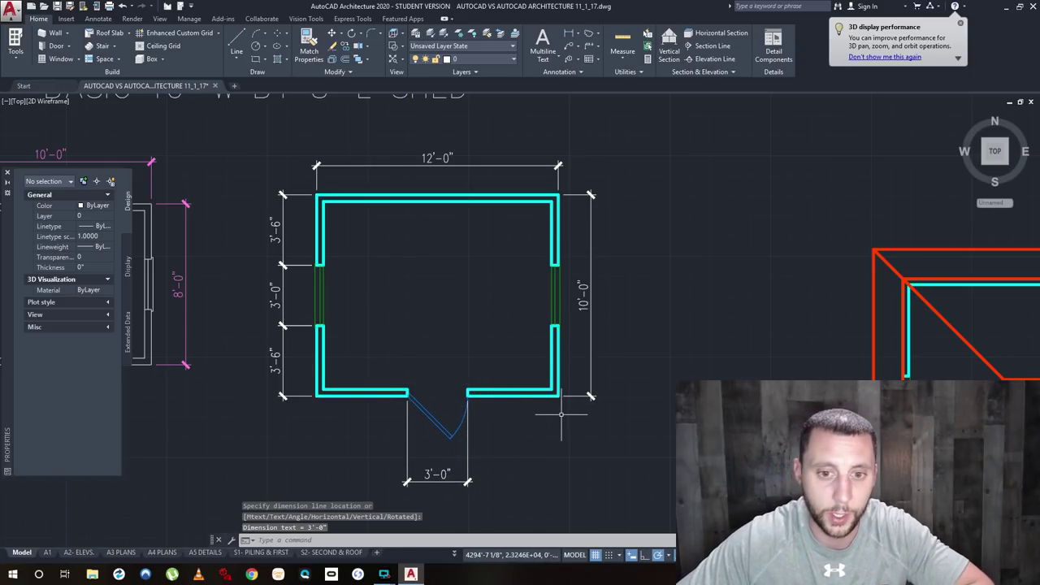
Add a linear dimension from the shed's lower-left outer corner to the door opening, aligned with the door's dimension line.
scroll(560, 414, down, 2)
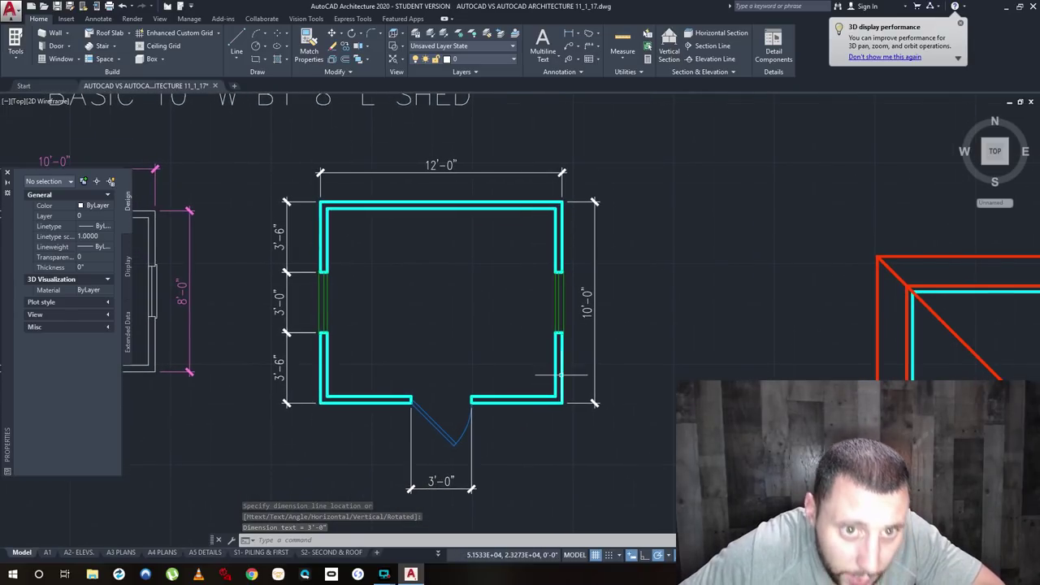
scroll(546, 453, up, 2)
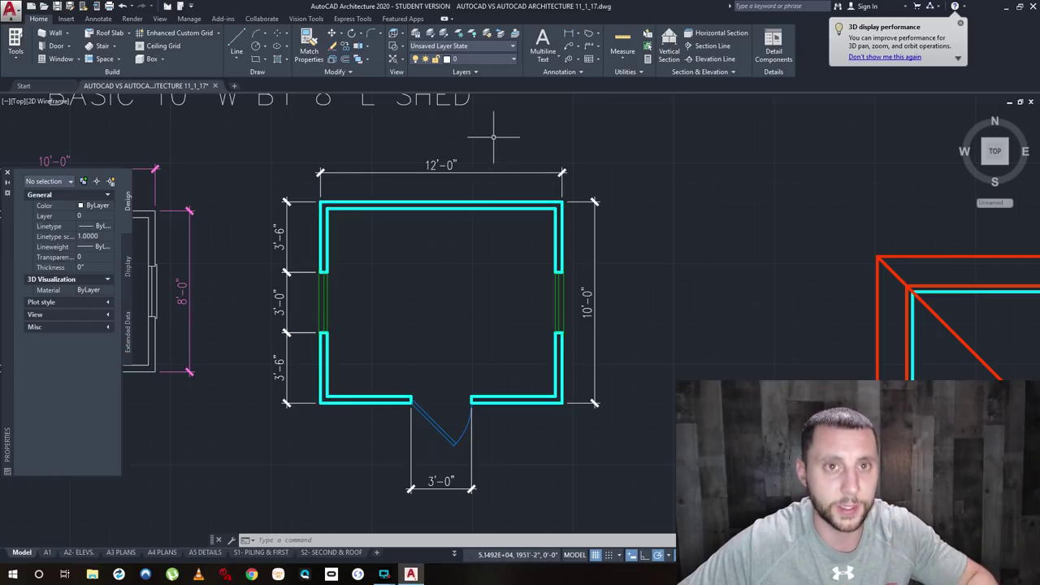
click(573, 34)
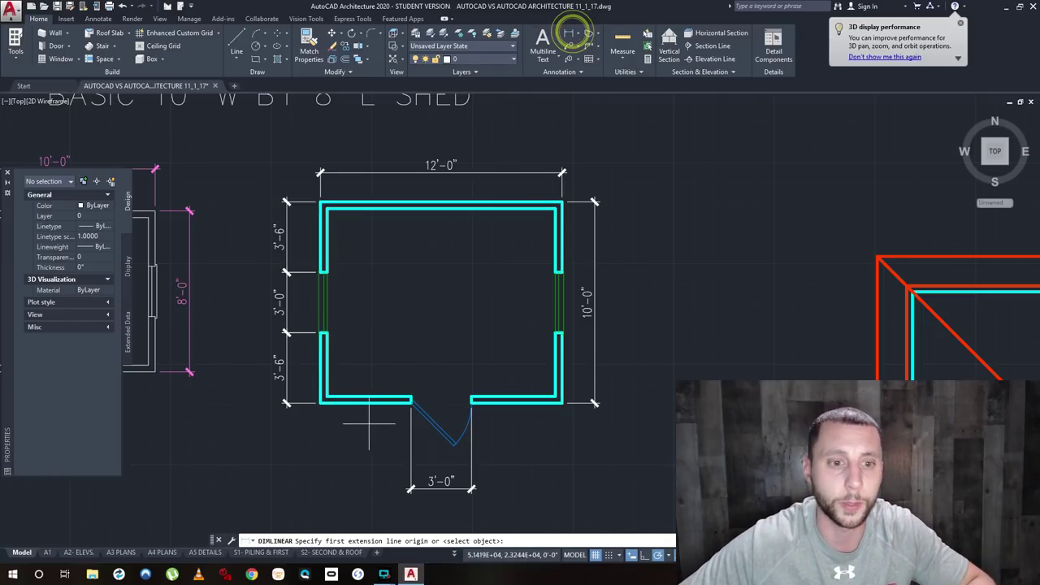
click(320, 402)
click(412, 402)
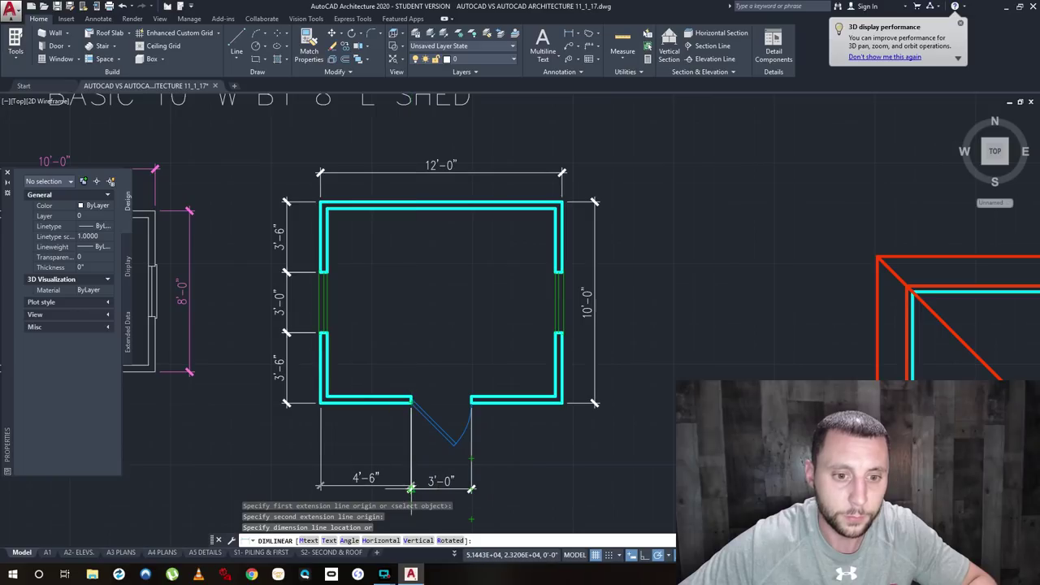
click(412, 486)
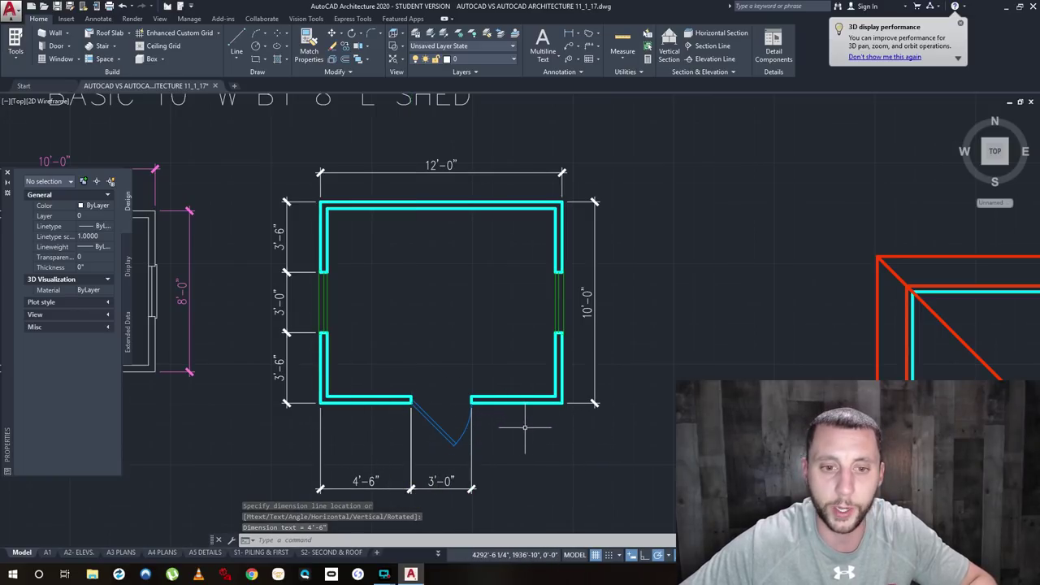
Copy the entire AutoCAD Architecture floorplan with its dimensions and paste it into the empty area east of the original.
scroll(673, 355, down, 4)
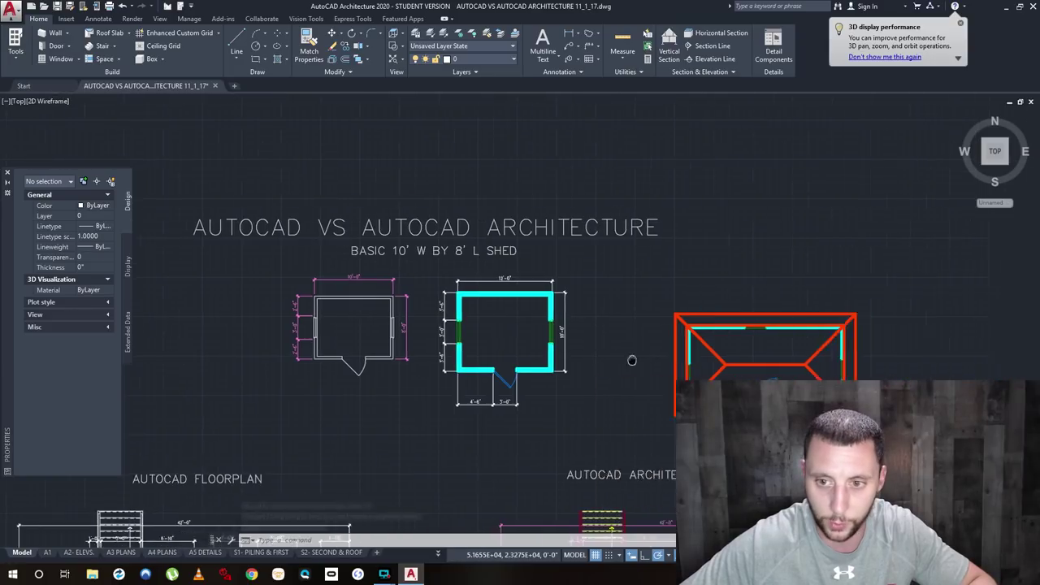
middle_drag(647, 358, 424, 334)
mouse_move(335, 333)
middle_down()
mouse_move(390, 358)
mouse_move(512, 289)
middle_up()
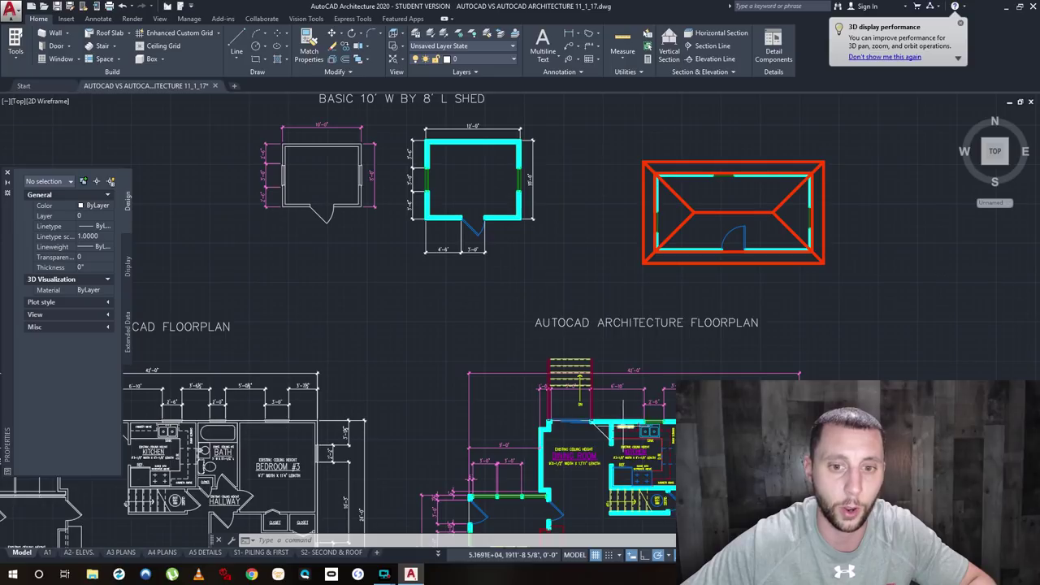
scroll(514, 451, down, 4)
scroll(592, 407, up, 2)
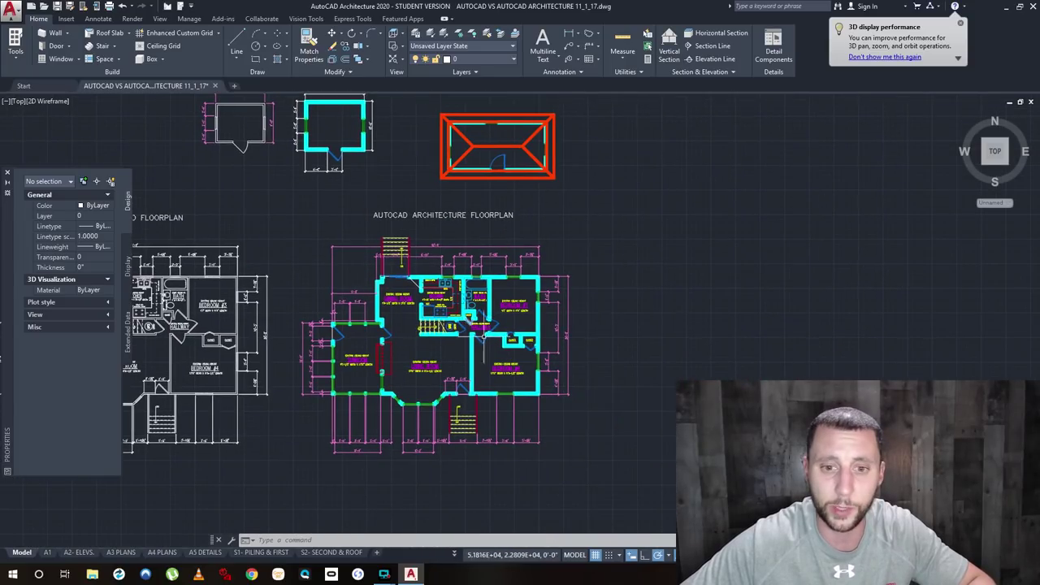
click(606, 443)
click(309, 228)
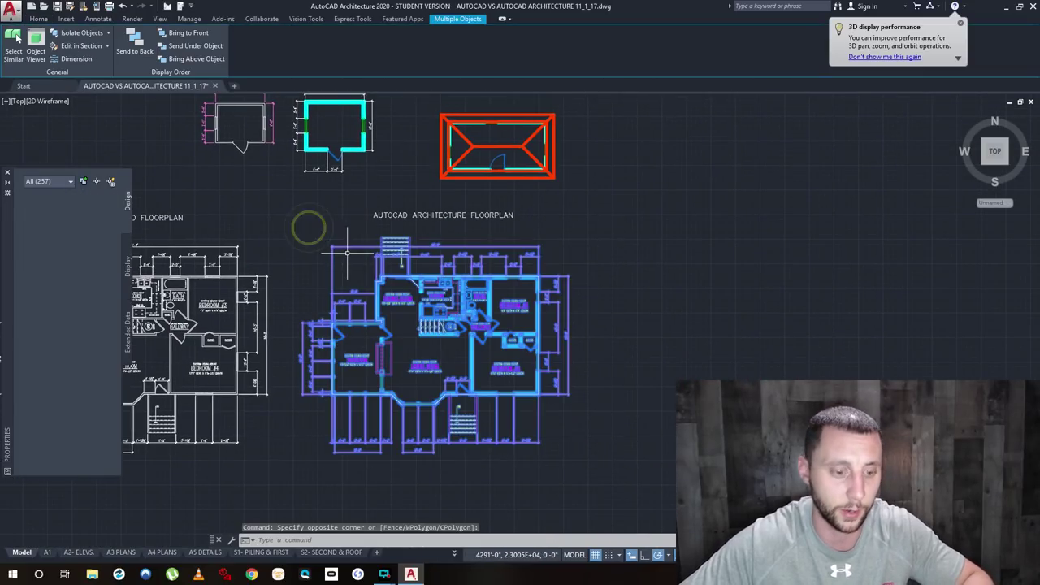
key(ctrl+c)
key(ctrl+v)
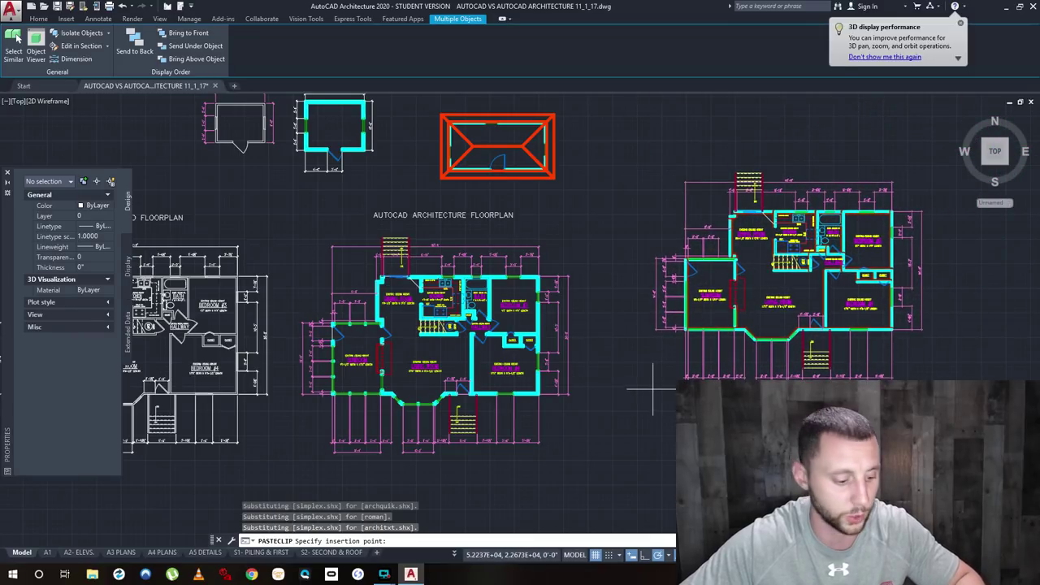
click(735, 436)
Erase the vertical dimensions along the west side of the sunroom in the copied floorplan.
middle_drag(850, 426, 490, 406)
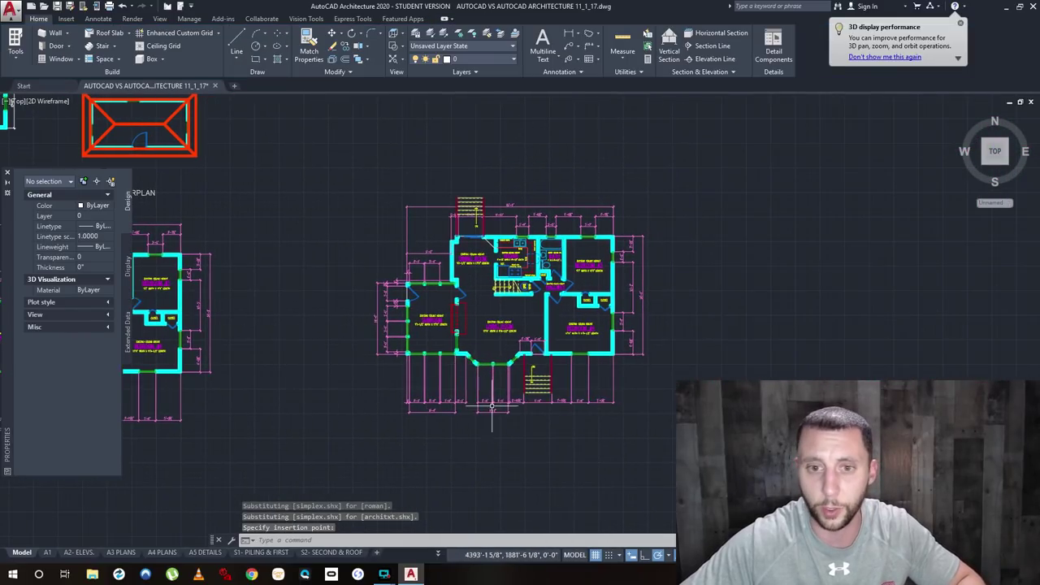
scroll(479, 283, up, 2)
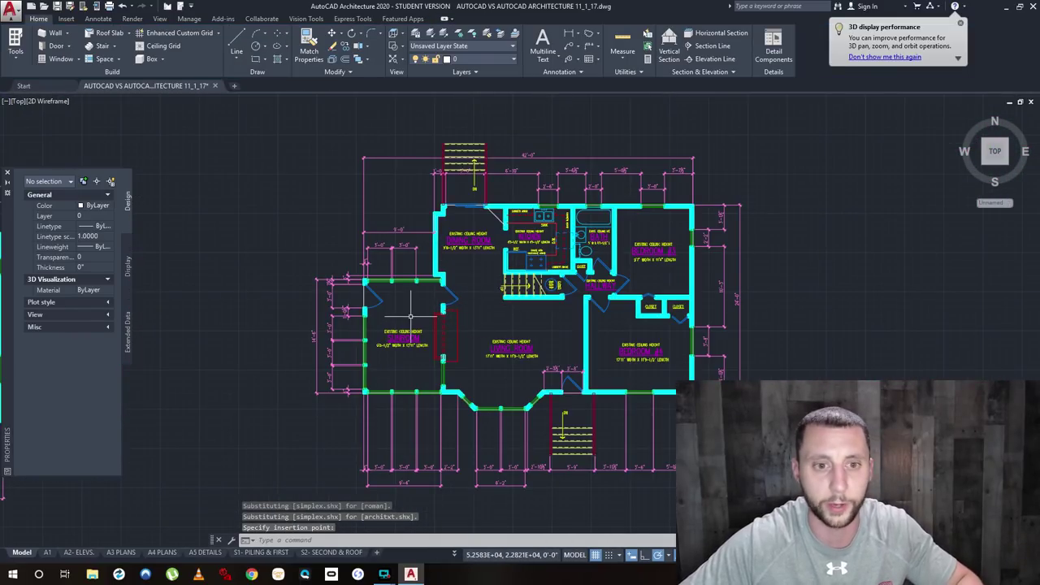
scroll(380, 295, up, 2)
click(348, 247)
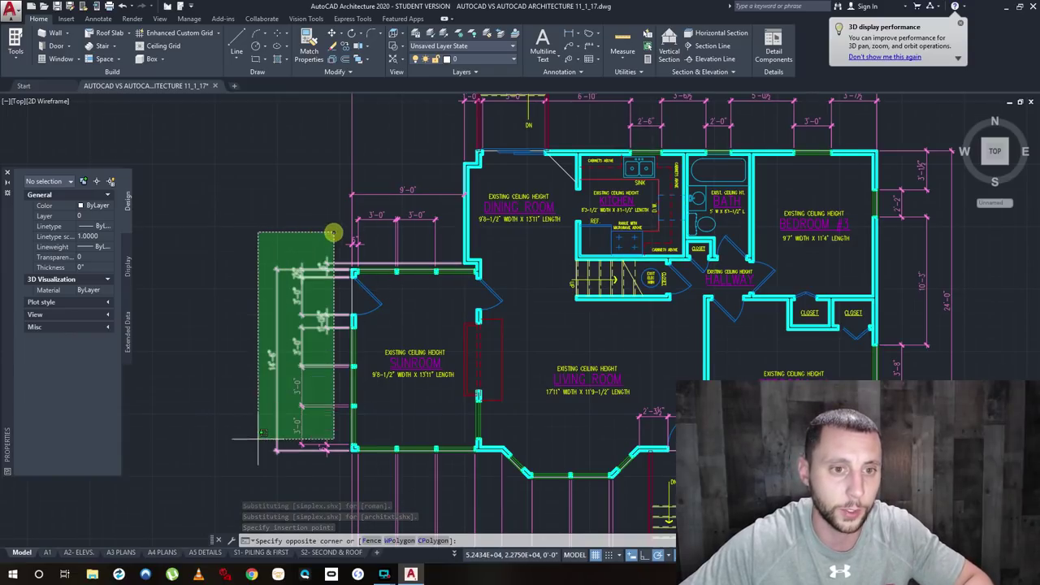
click(242, 485)
key(Delete)
Erase the dimensions below and above the sunroom in the copied floorplan.
click(366, 256)
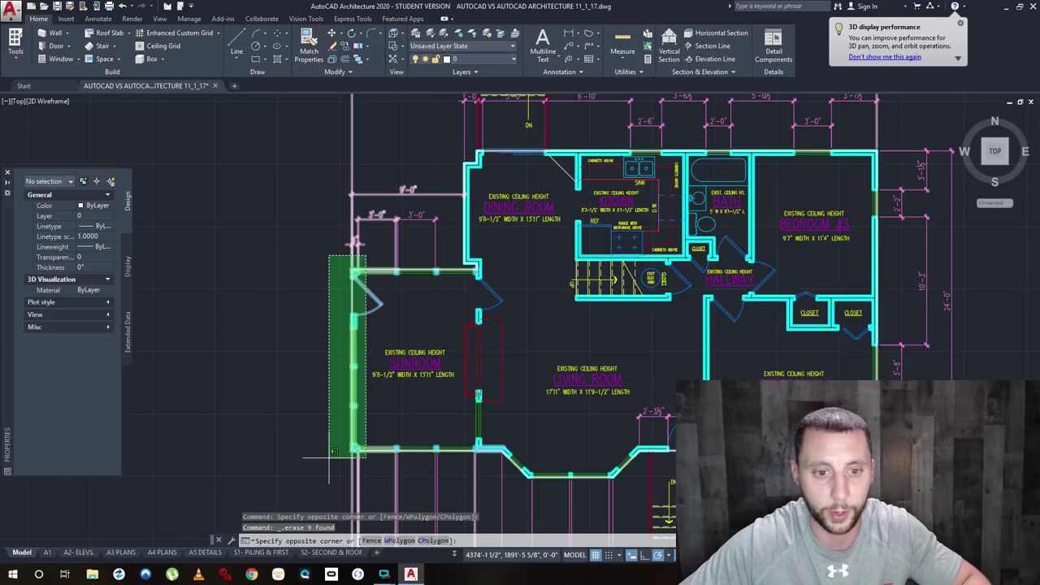
key(Escape)
click(508, 446)
click(324, 520)
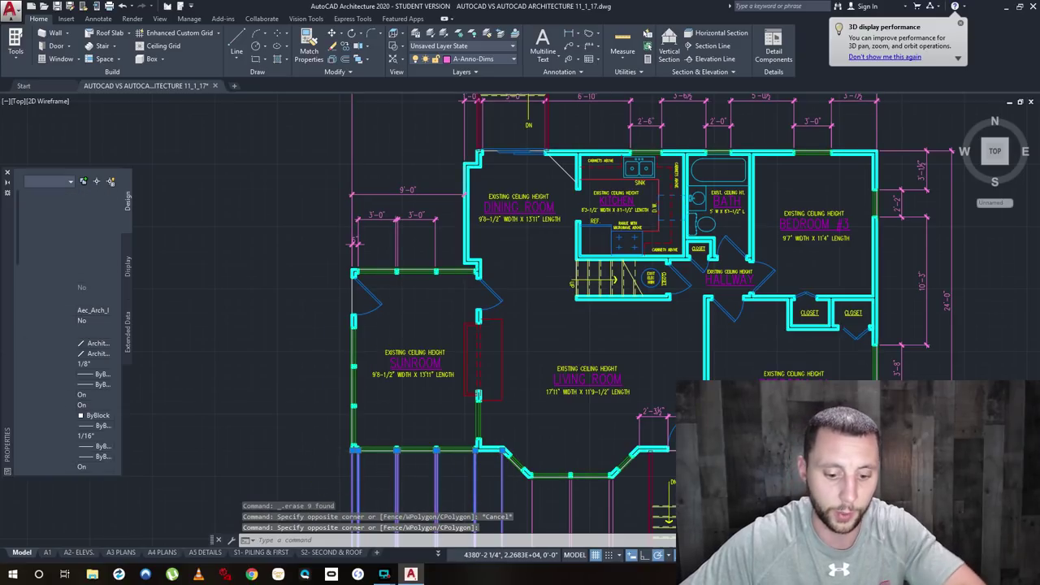
key(Delete)
click(487, 285)
click(301, 96)
key(Delete)
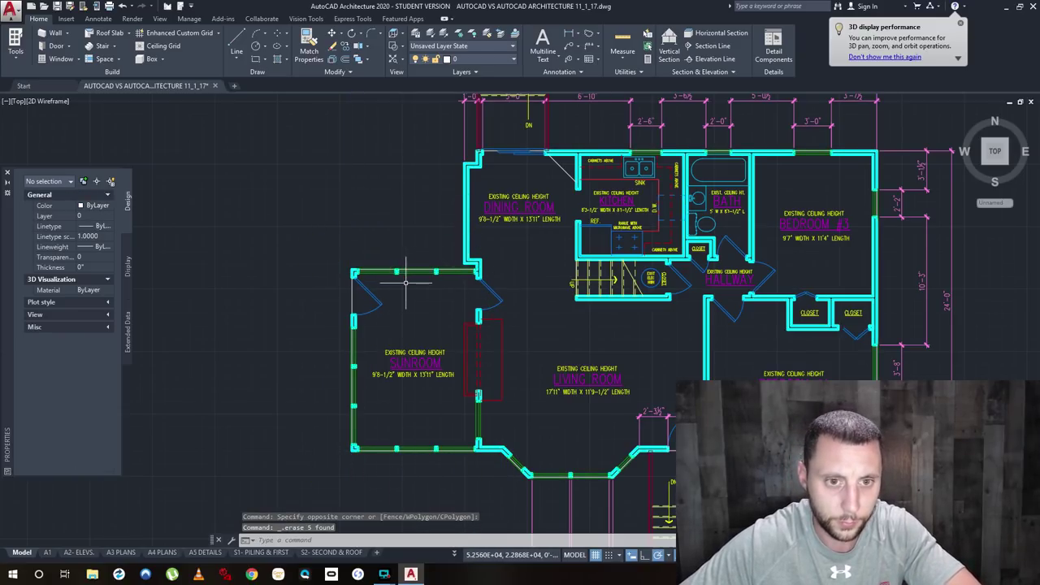
scroll(408, 288, up, 8)
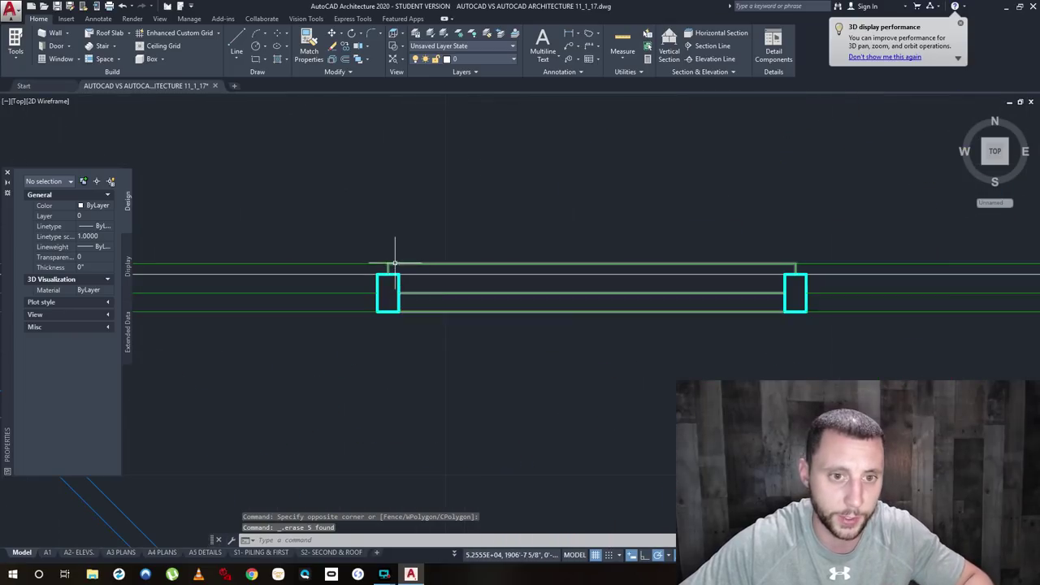
click(387, 237)
scroll(379, 345, down, 10)
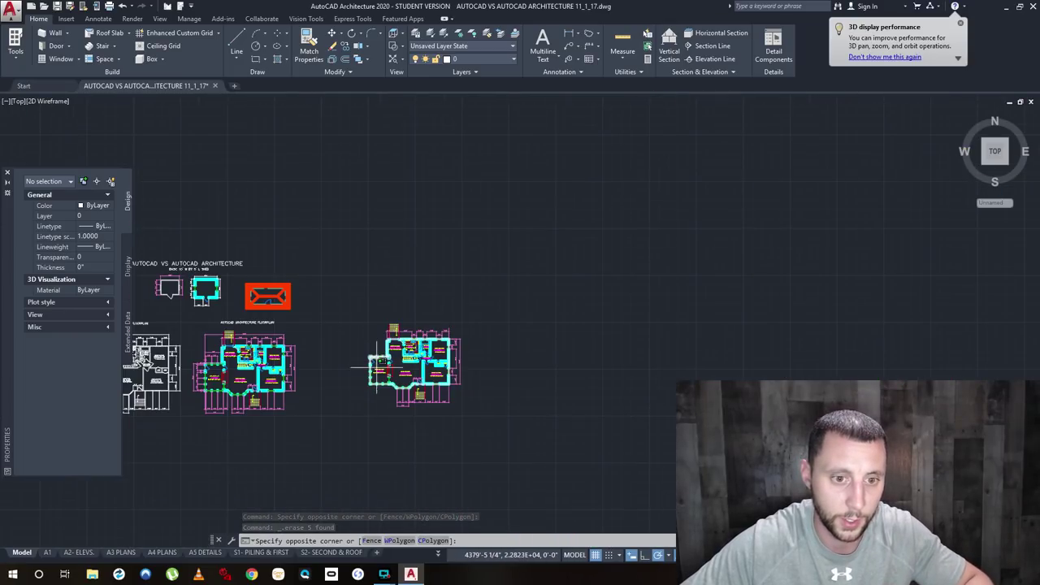
click(344, 423)
text(s)
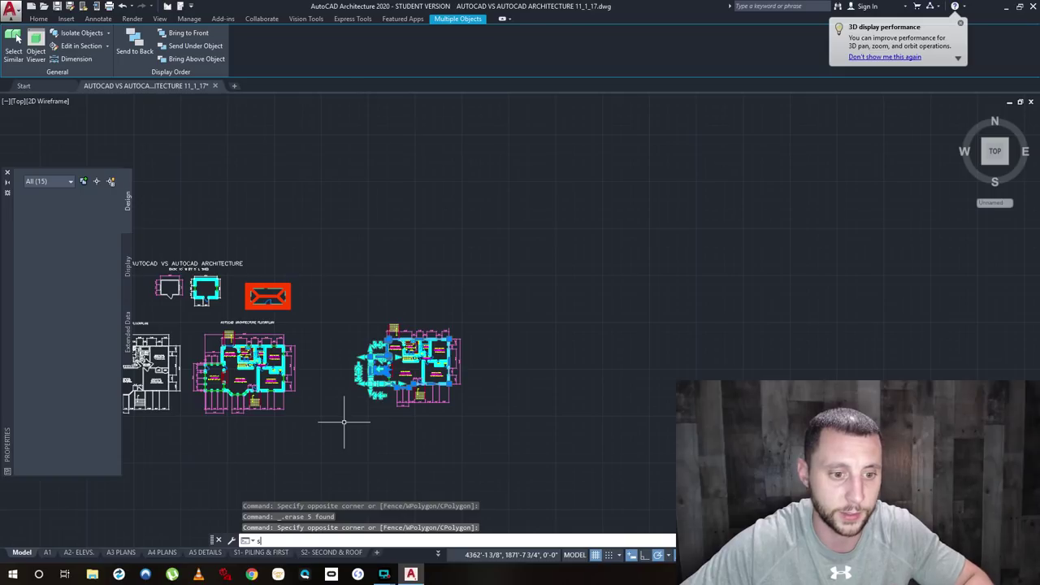
key(Return)
scroll(358, 374, up, 8)
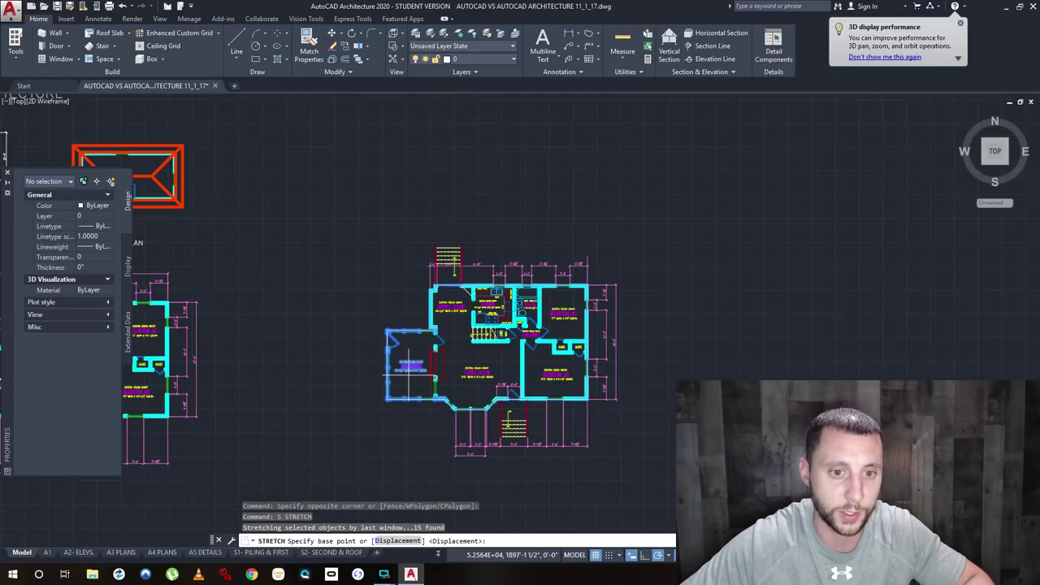
key(Escape)
Stretch the west end of the sunroom in the copied floorplan farther west, moving its west wall, windows and door together.
scroll(405, 378, down, 4)
scroll(382, 293, up, 1)
text(s)
key(Return)
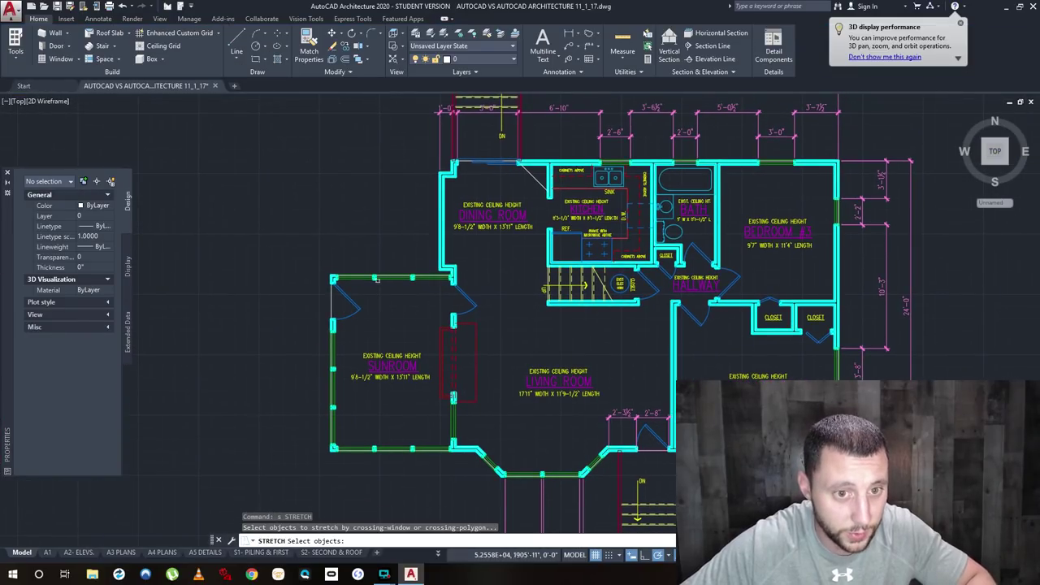
click(363, 254)
click(277, 495)
key(Return)
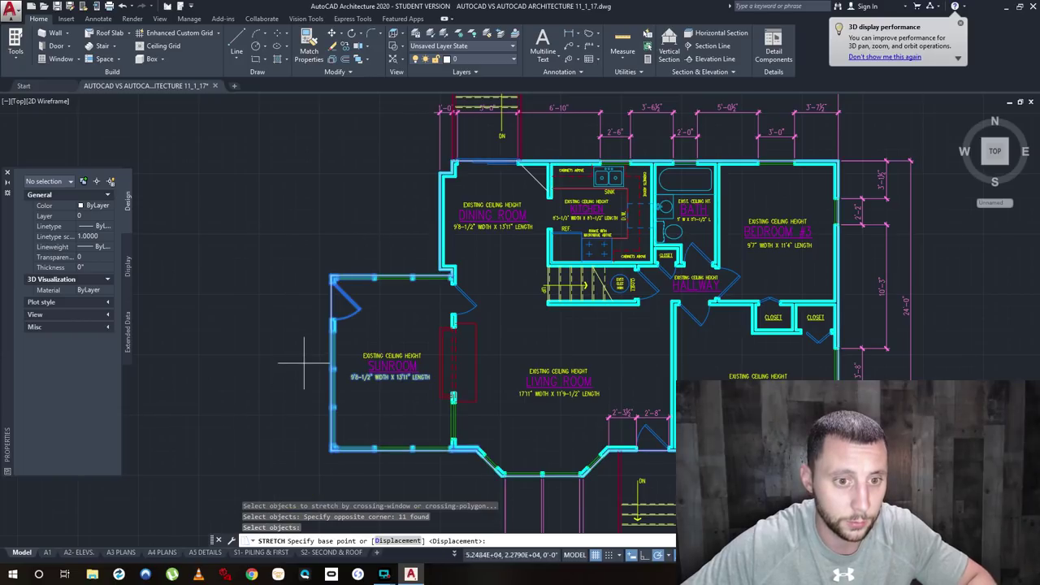
click(301, 358)
click(260, 358)
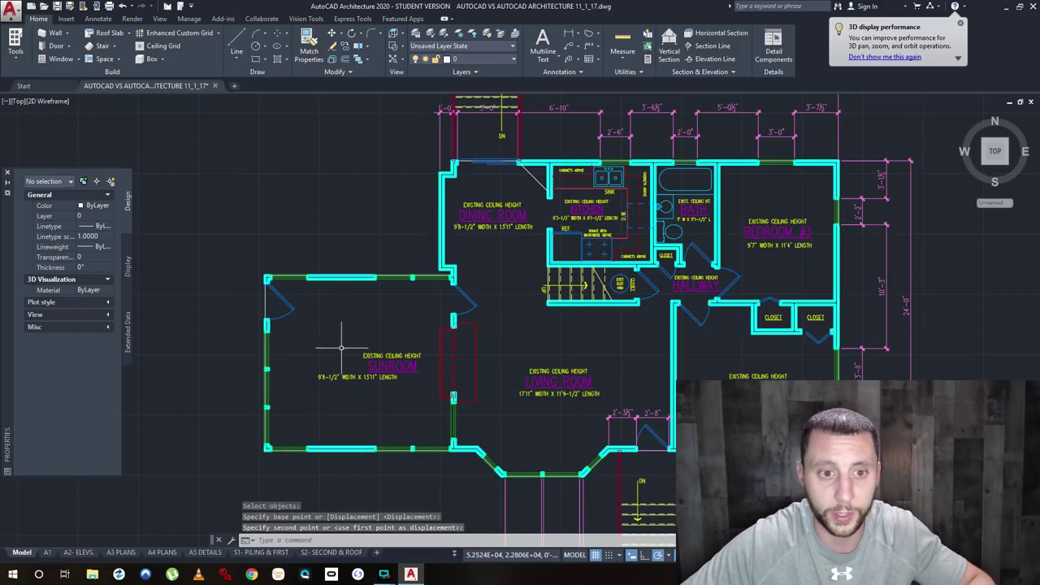
Move the sunroom's interior door along the living room wall to the window south of the fireplace, and erase that window.
scroll(508, 400, down, 2)
scroll(512, 357, up, 3)
click(415, 321)
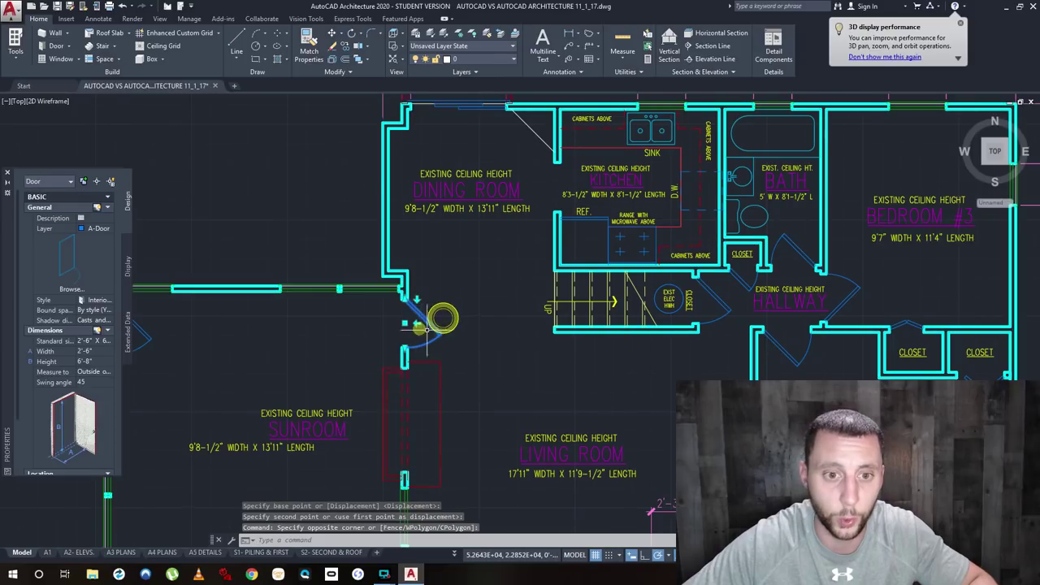
click(411, 323)
middle_drag(411, 455, 414, 327)
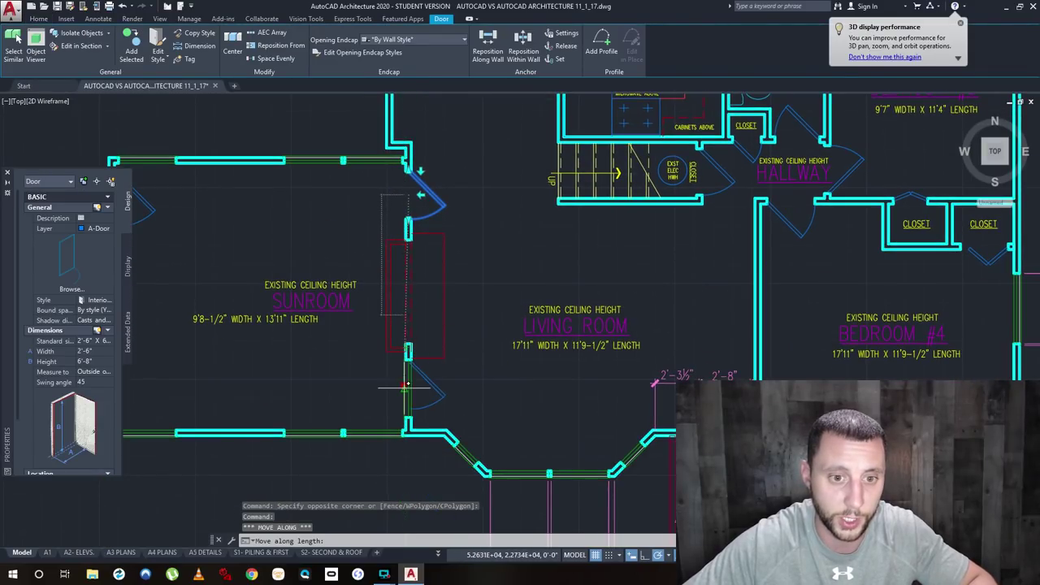
key(Escape)
key(Escape)
click(408, 370)
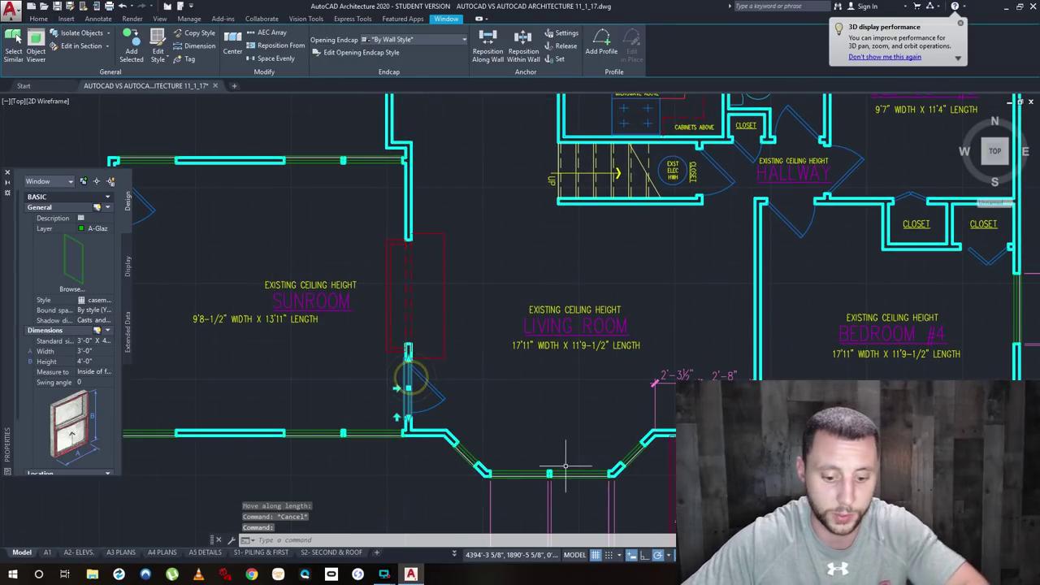
key(Delete)
scroll(566, 467, down, 6)
scroll(366, 366, up, 4)
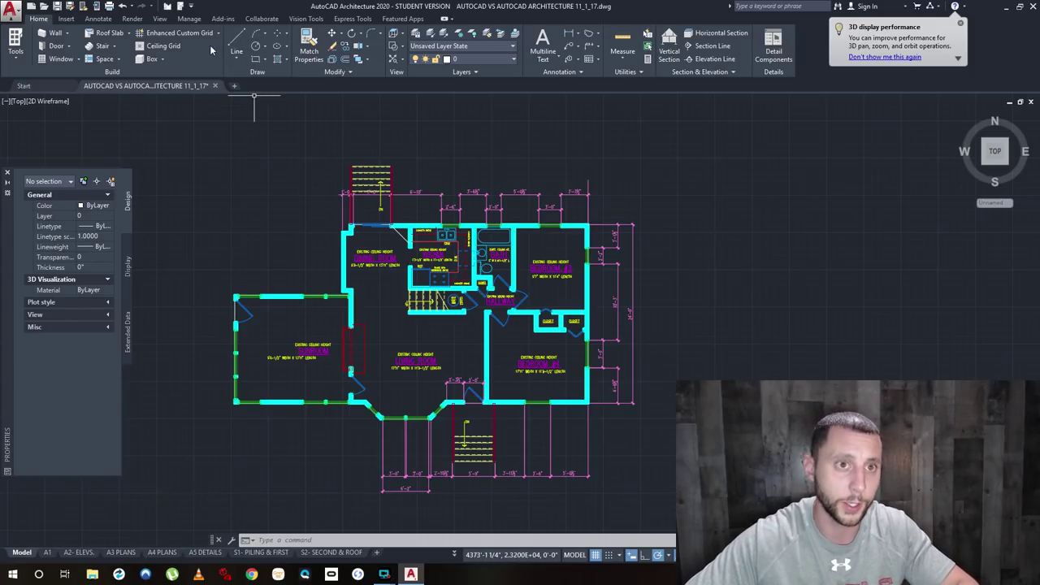
click(240, 57)
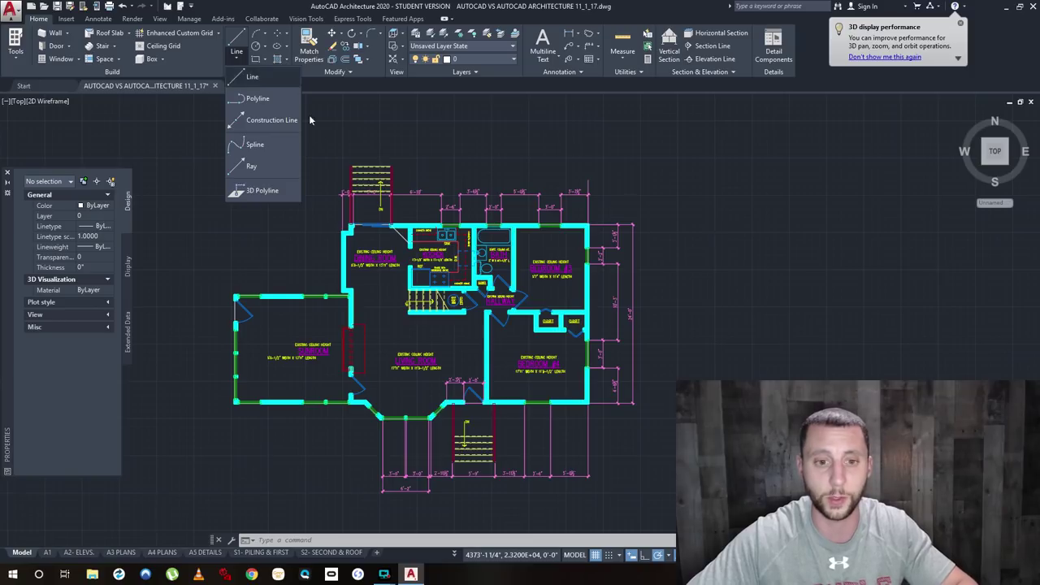
click(302, 182)
click(284, 231)
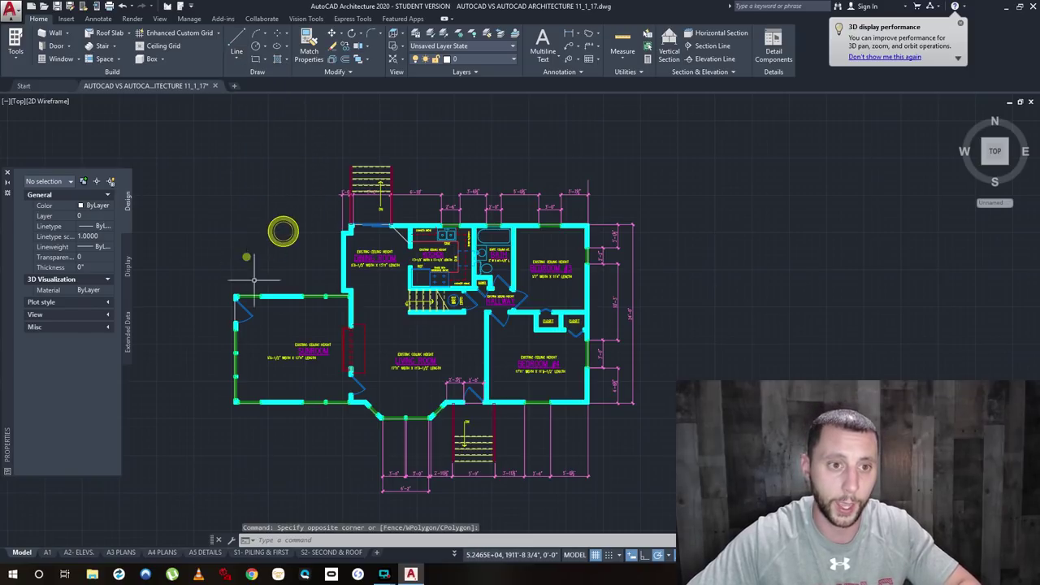
text(ne)
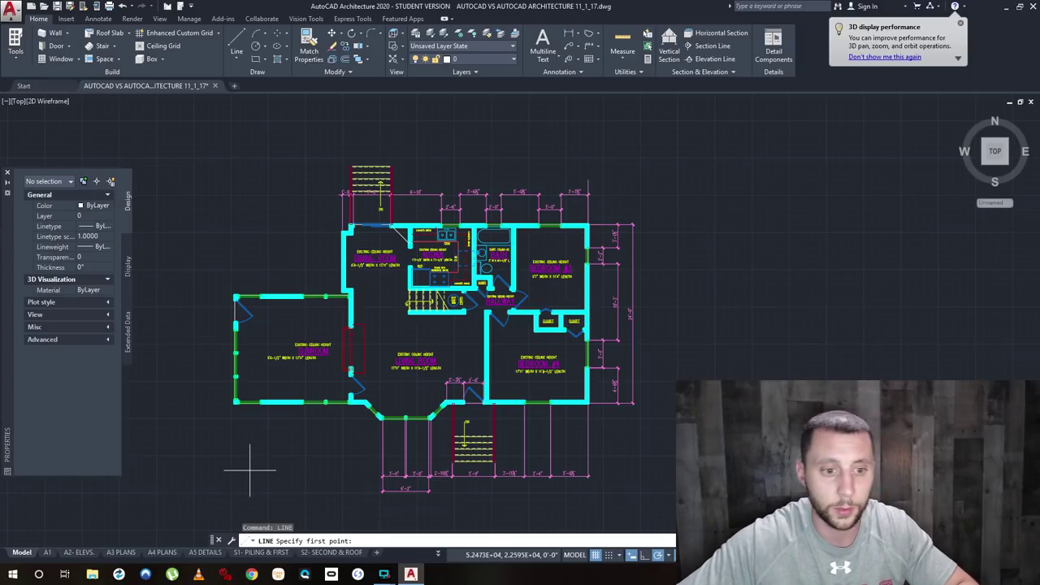
click(246, 469)
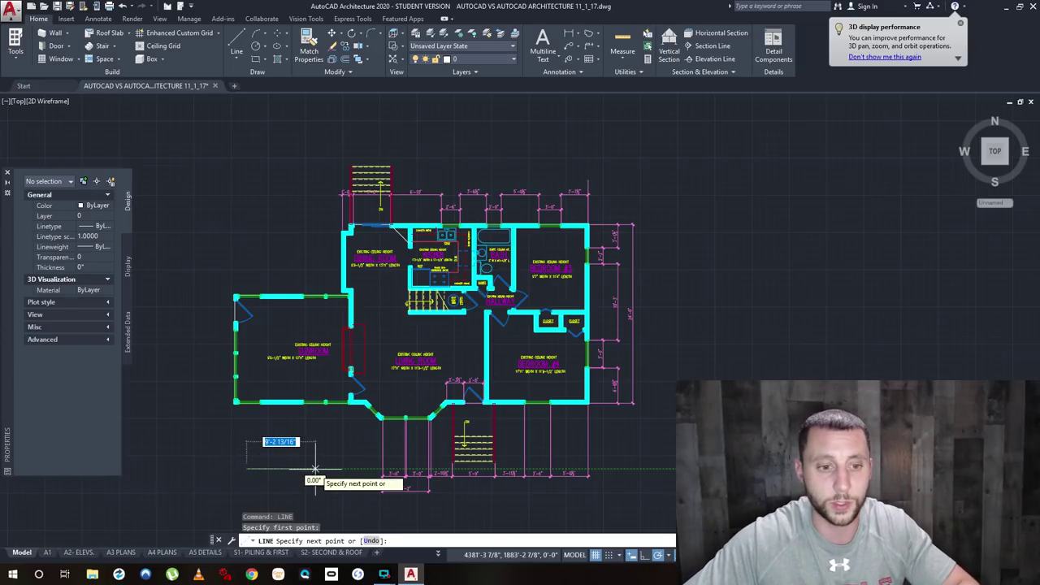
key(Escape)
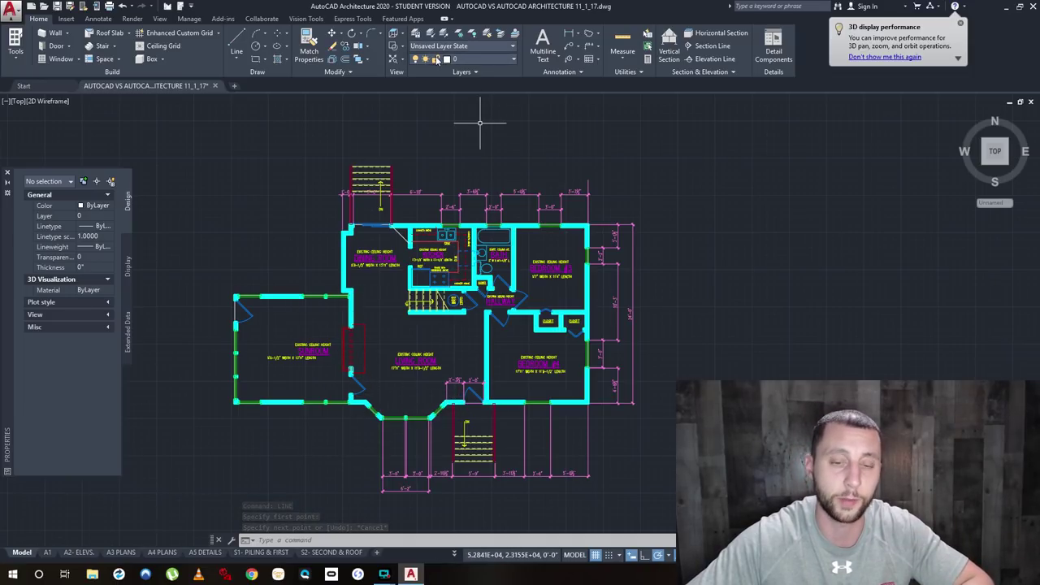
Look through the layer list for the building element layers available in the drawing.
click(465, 60)
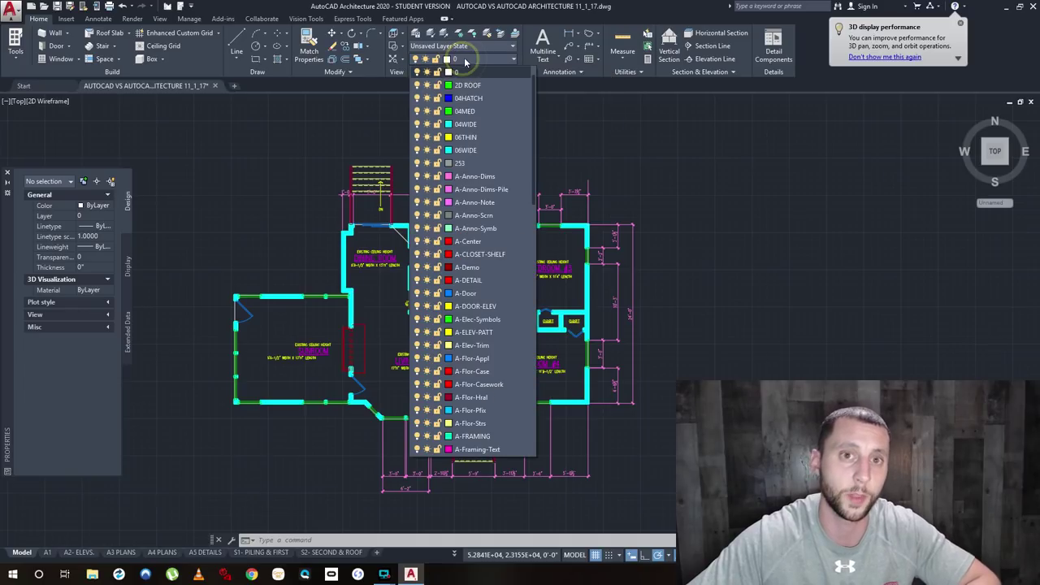
click(464, 60)
click(465, 58)
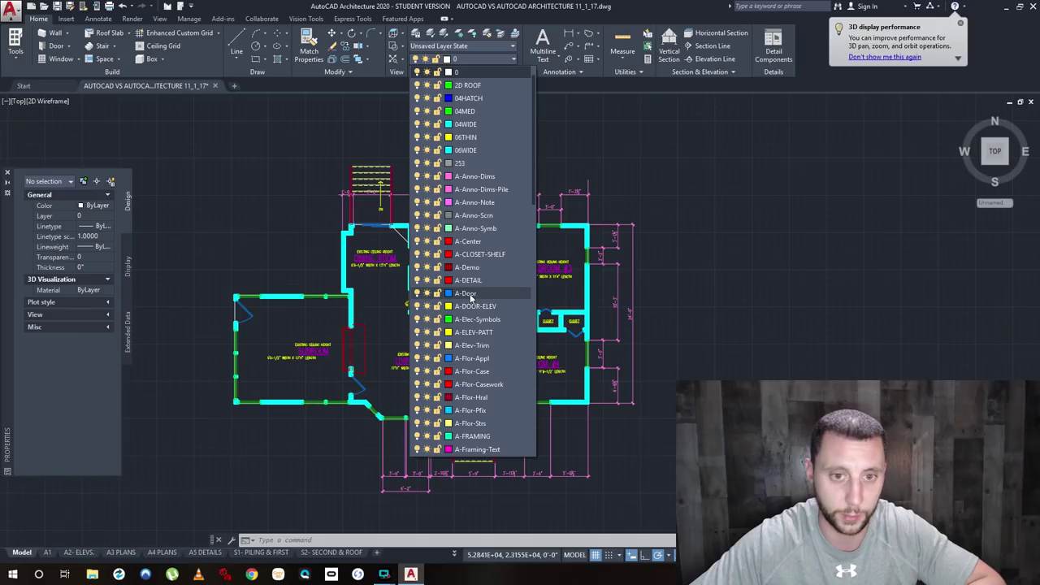
click(668, 322)
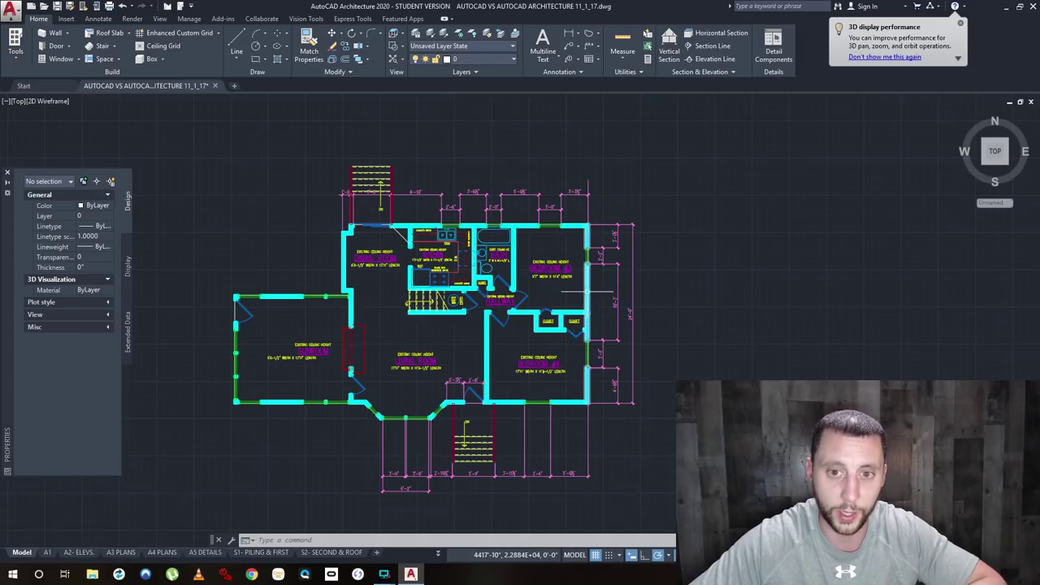
Select the east exterior wall of the copied floorplan and check its assigned layer.
click(589, 290)
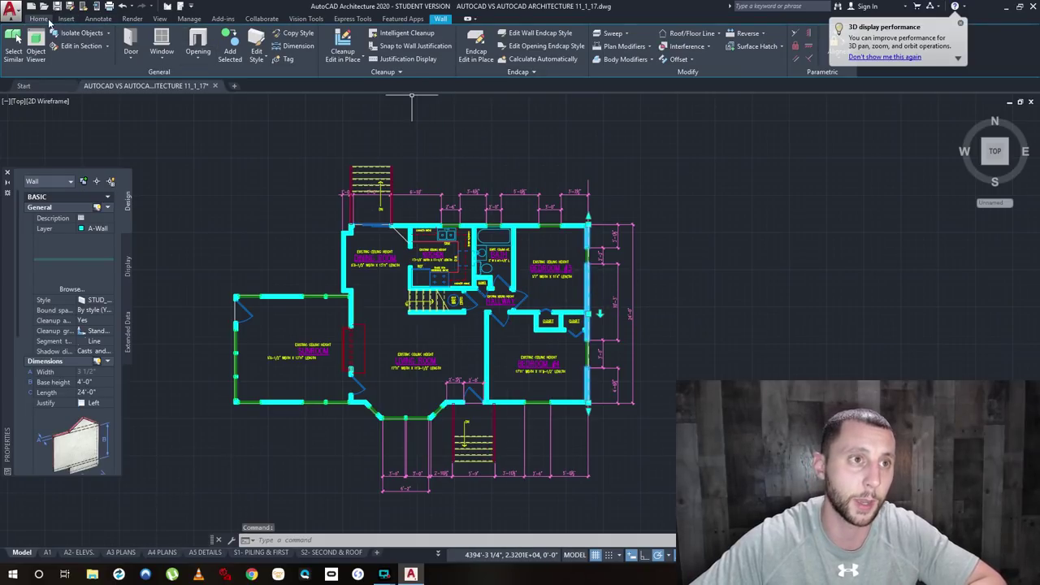
click(40, 19)
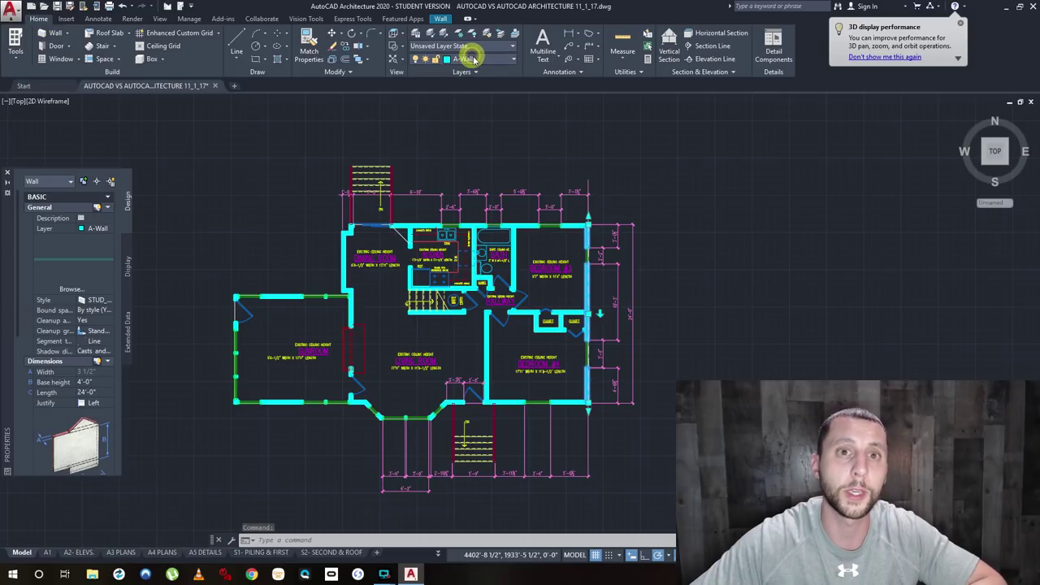
click(468, 58)
click(766, 301)
click(723, 358)
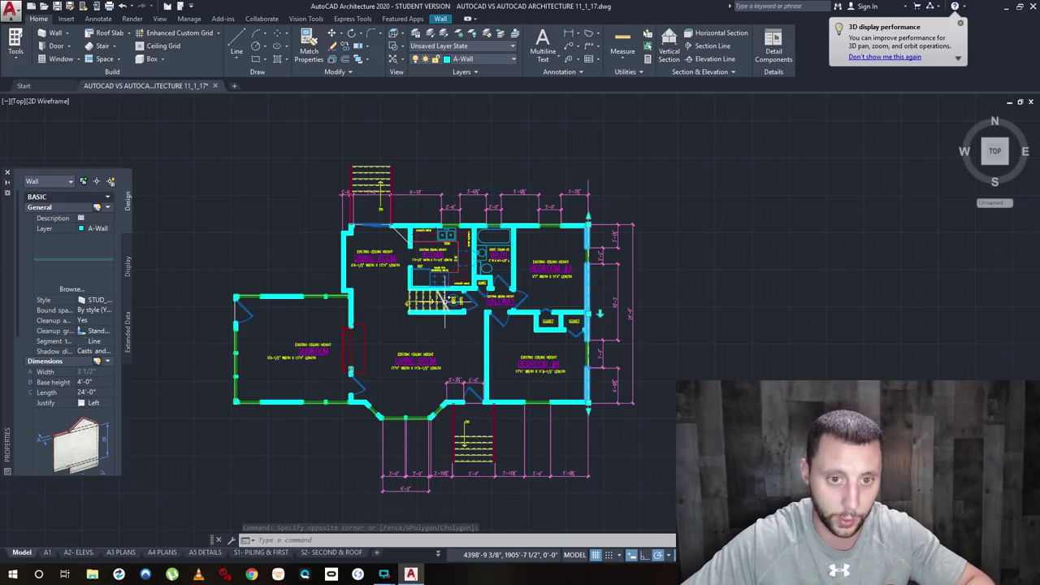
Open the drawing Fath-SD21.dwg and bring its current floor plans and elevations into view.
click(11, 9)
click(38, 115)
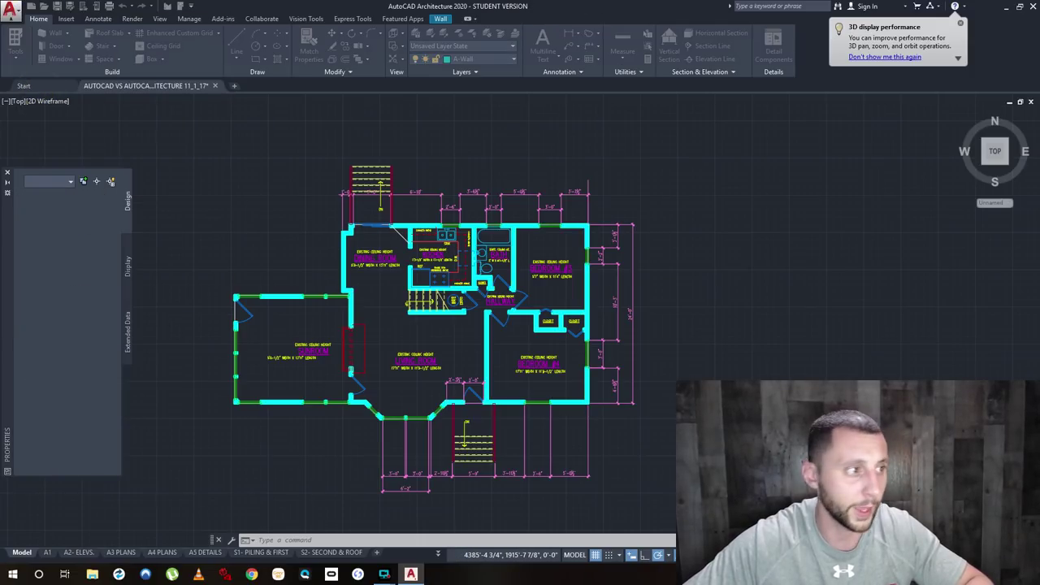
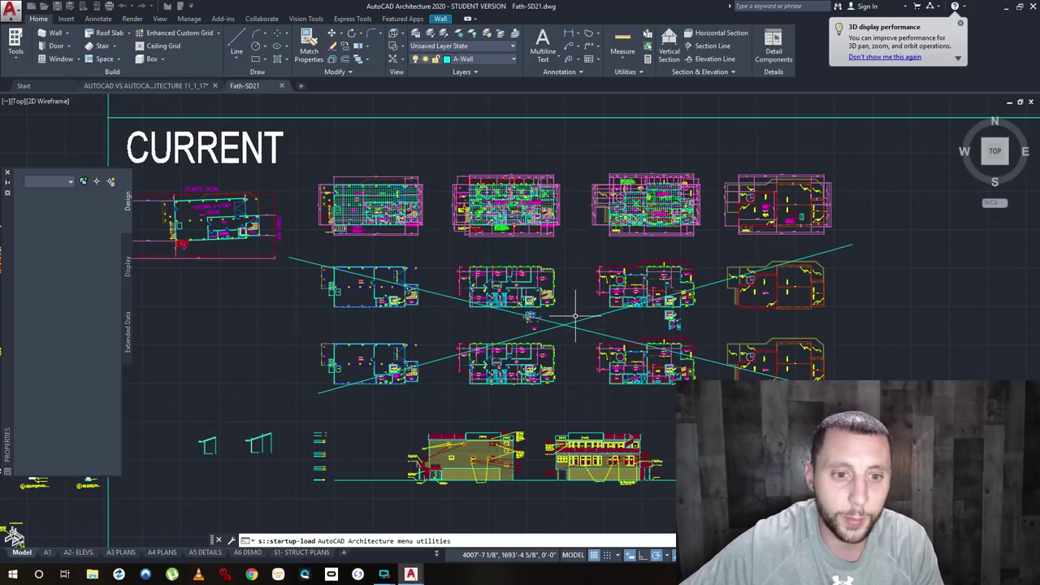
middle_drag(569, 316, 501, 348)
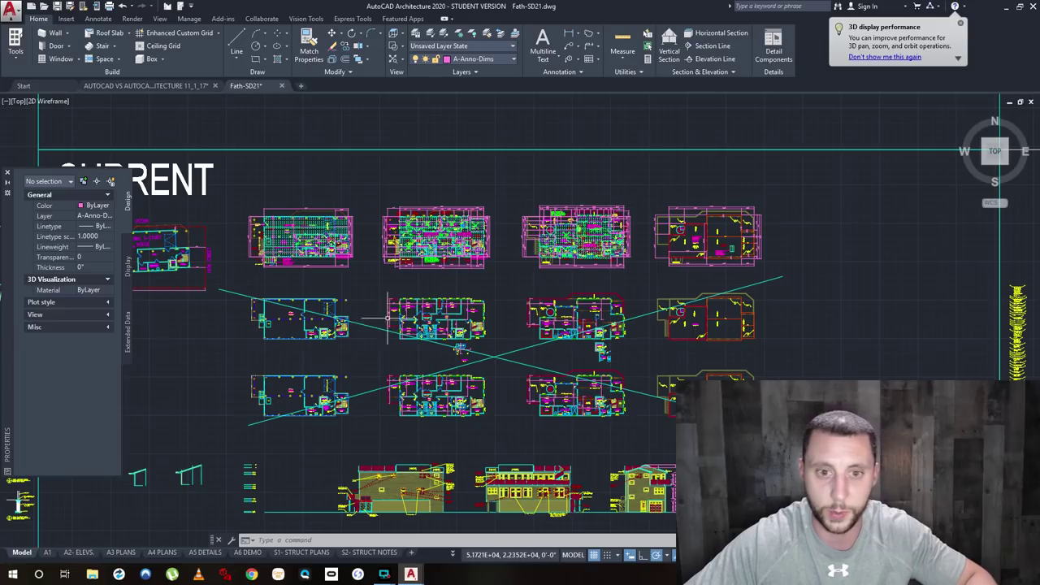
Examine the two long side elevations of the building, including the notes and the new egress windows.
mouse_move(398, 284)
middle_down()
mouse_move(463, 344)
mouse_move(460, 200)
middle_up()
scroll(497, 423, up, 5)
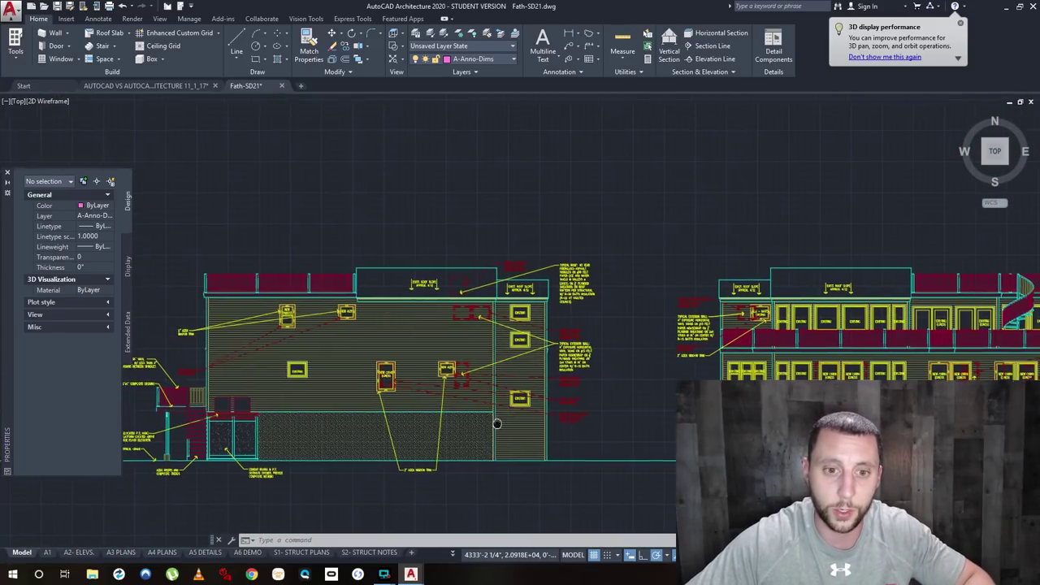
middle_drag(497, 422, 562, 395)
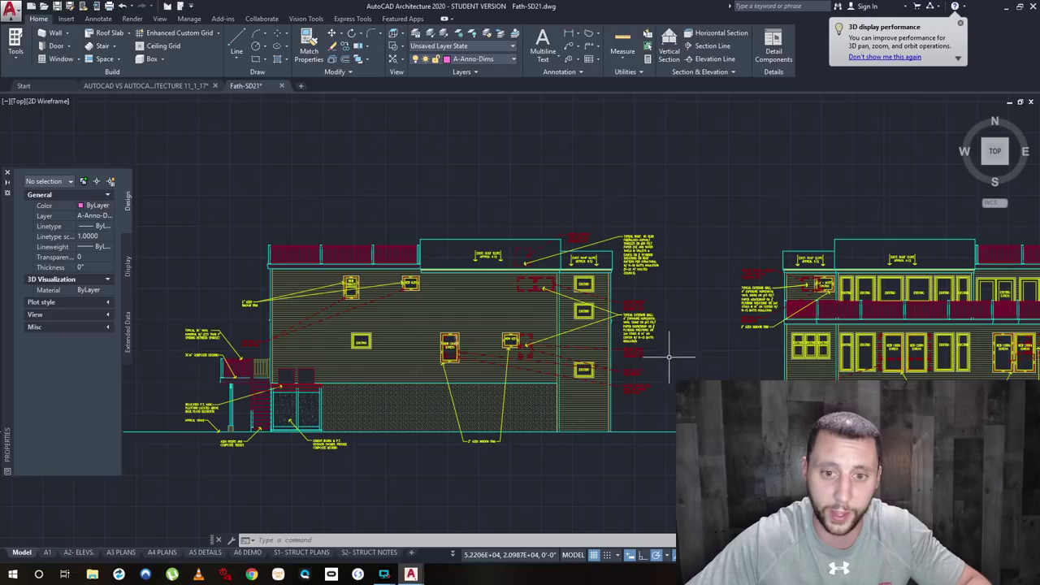
mouse_move(670, 356)
middle_down()
mouse_move(399, 350)
mouse_move(537, 390)
middle_up()
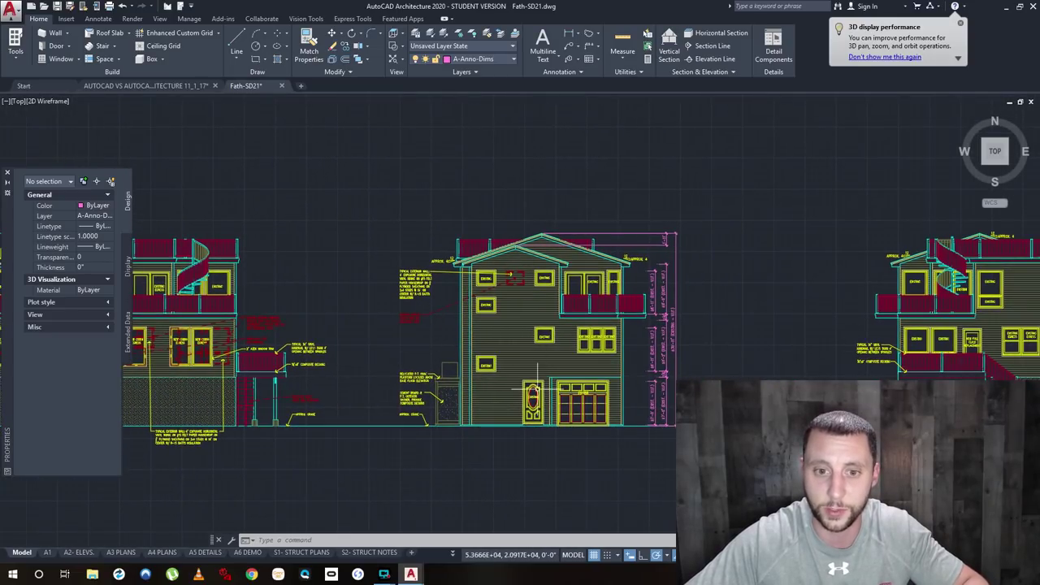
middle_drag(242, 313, 424, 313)
middle_drag(238, 356, 358, 355)
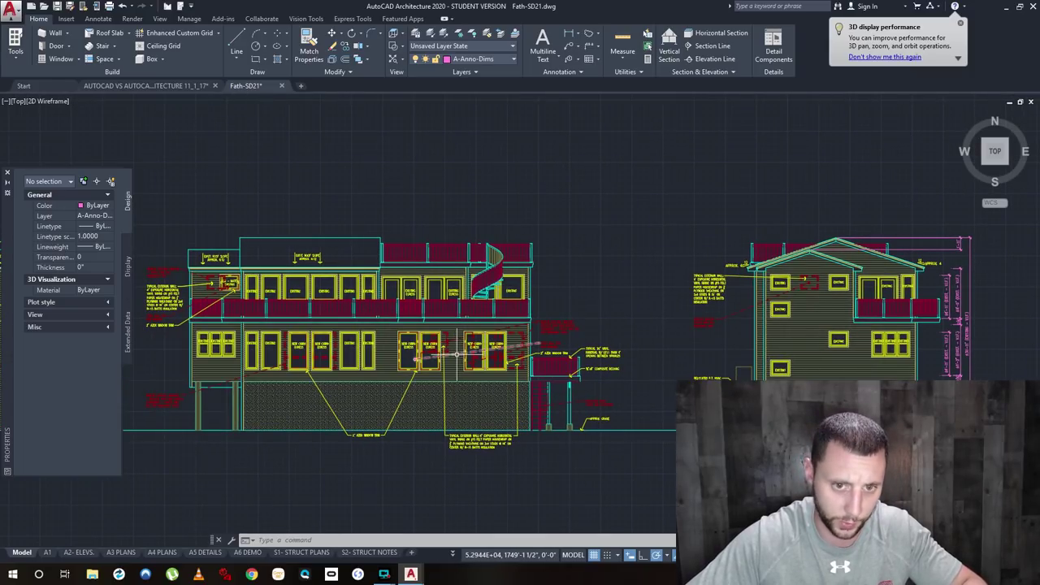
scroll(447, 341, up, 6)
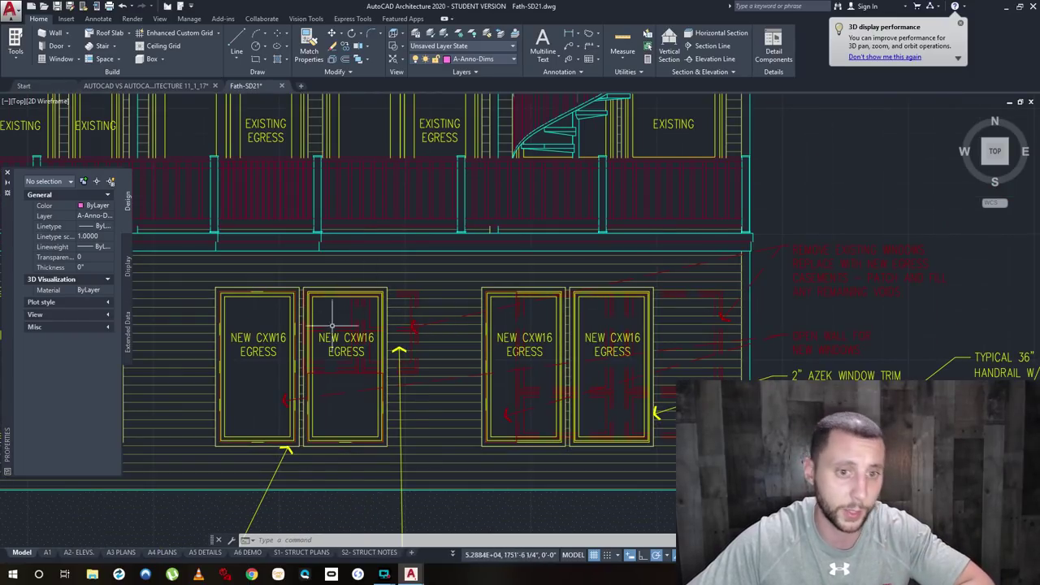
scroll(411, 333, down, 2)
scroll(411, 333, down, 3)
Examine the gabled elevation with the garage door, checking its height dimensions, windows, balcony and roof slope notes.
middle_drag(623, 371, 379, 371)
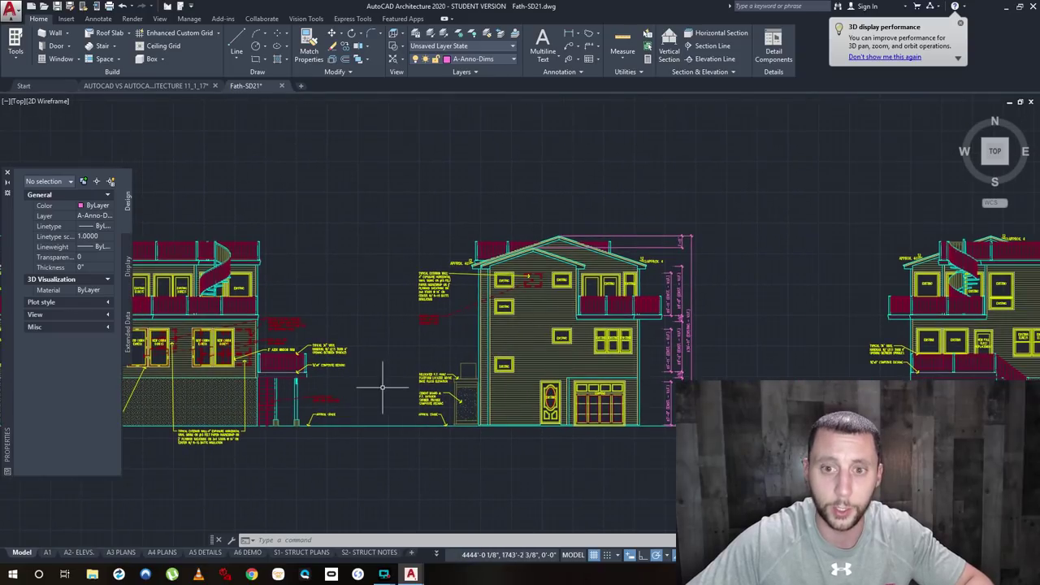
scroll(420, 397, up, 1)
scroll(420, 397, up, 3)
scroll(372, 403, down, 3)
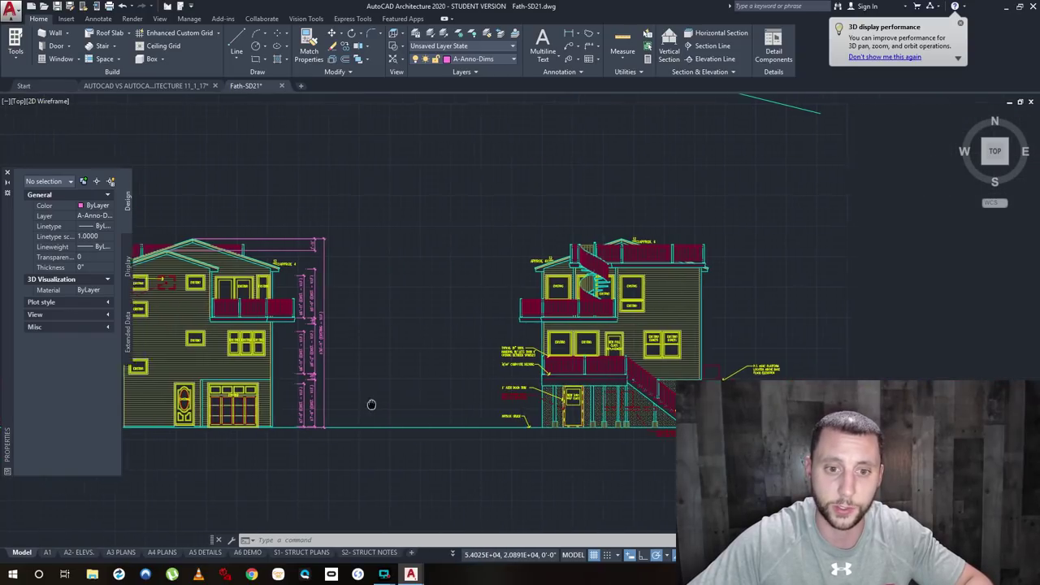
middle_drag(498, 403, 463, 403)
scroll(160, 367, up, 3)
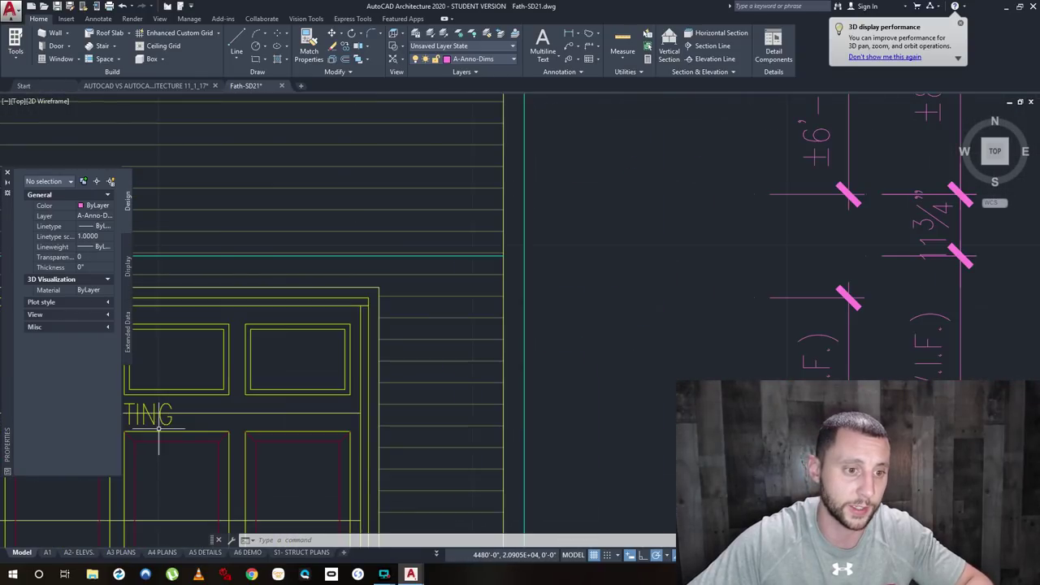
scroll(203, 369, down, 4)
scroll(248, 370, up, 1)
scroll(248, 370, up, 3)
scroll(251, 374, down, 2)
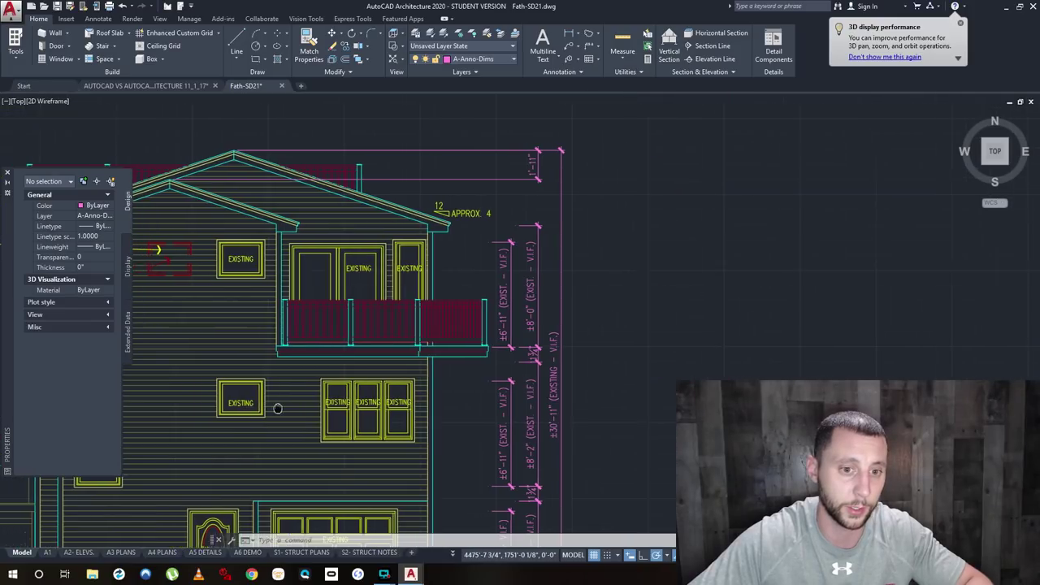
middle_drag(263, 409, 459, 409)
scroll(488, 287, down, 1)
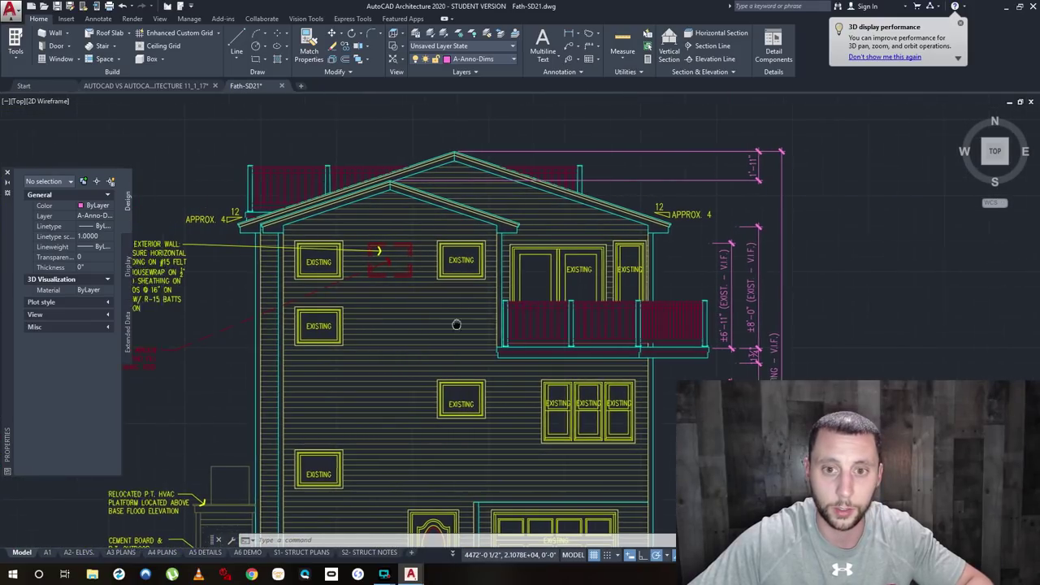
Examine the new CXW16 egress windows on the long side elevation and the end elevation with the spiral staircase.
scroll(458, 325, up, 5)
scroll(761, 290, down, 1)
scroll(463, 353, up, 1)
scroll(463, 353, up, 6)
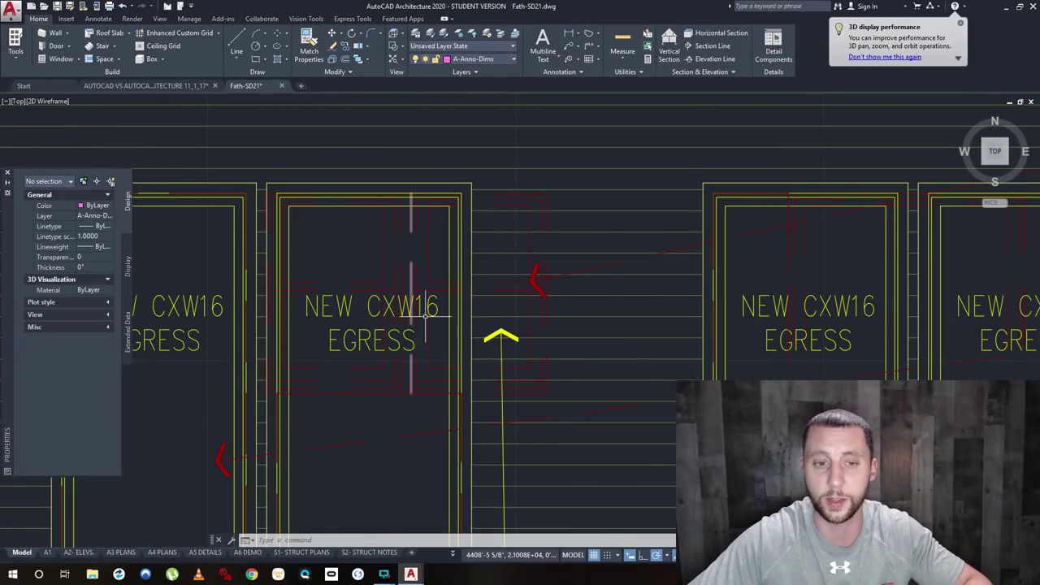
scroll(487, 333, down, 6)
middle_drag(558, 354, 452, 356)
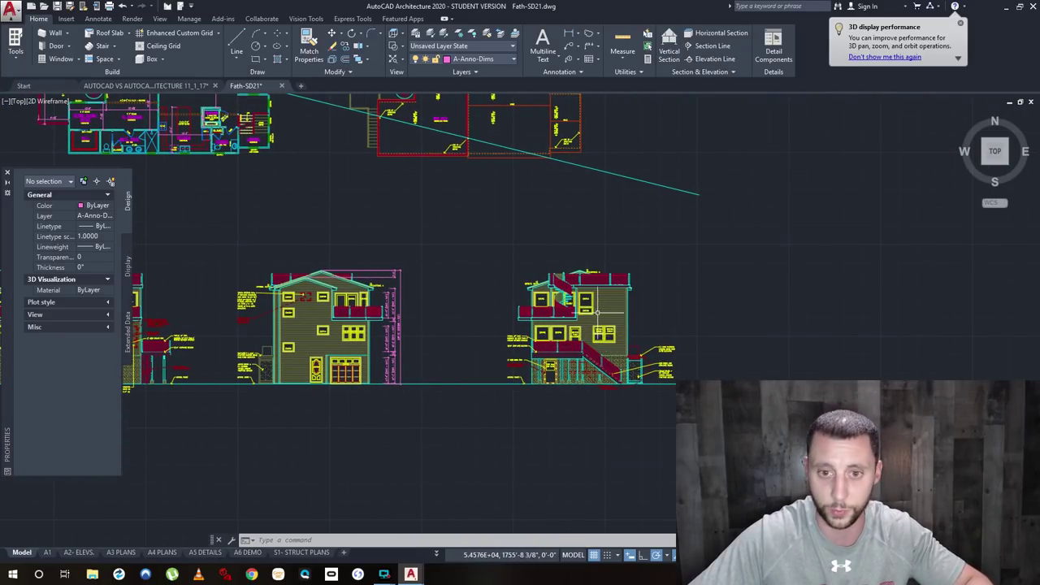
scroll(608, 333, up, 5)
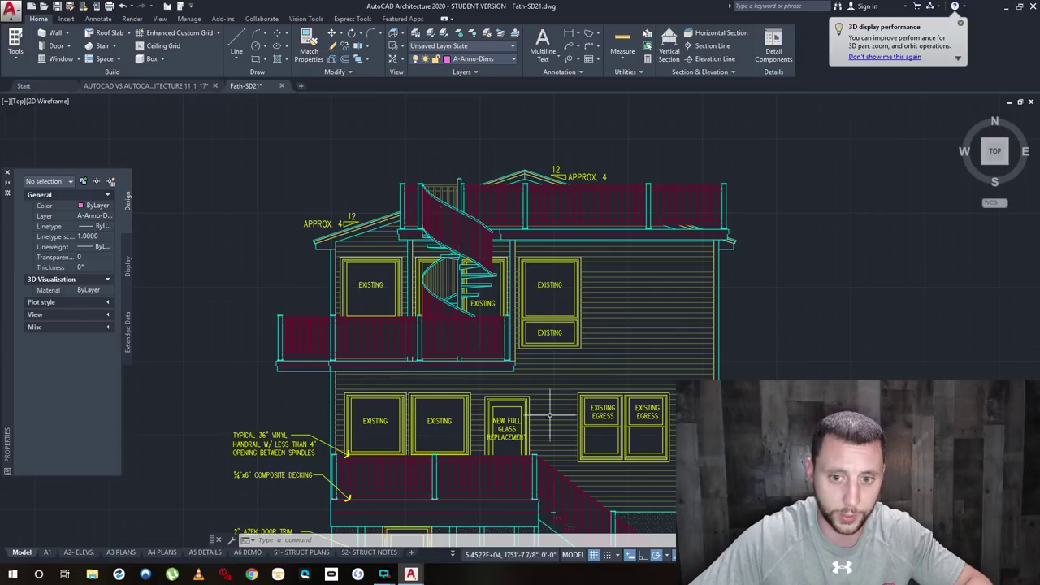
mouse_move(567, 431)
middle_down()
mouse_move(754, 345)
mouse_move(836, 366)
mouse_move(332, 323)
middle_up()
scroll(340, 315, up, 5)
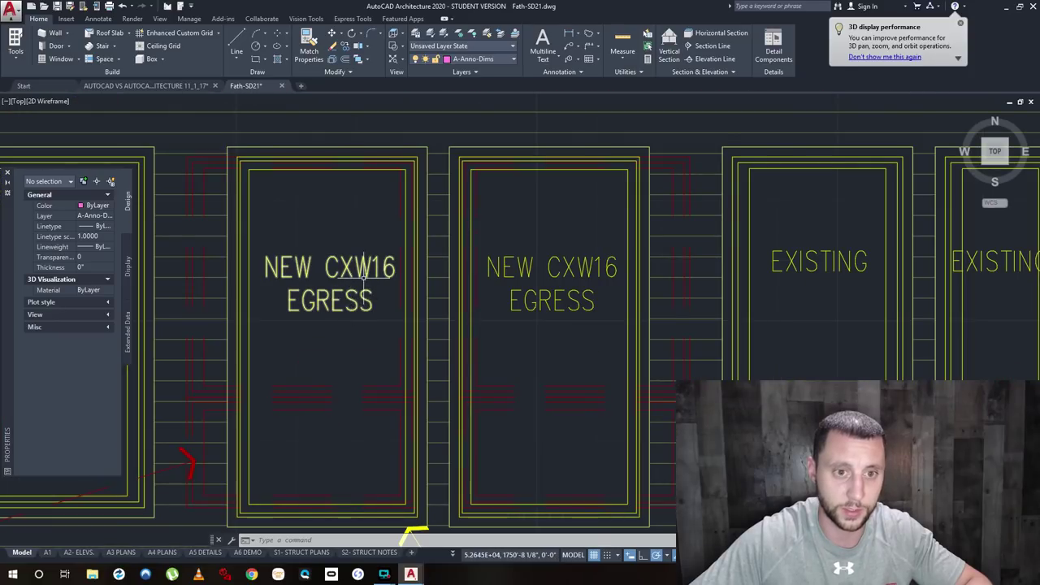
scroll(392, 269, down, 5)
middle_drag(401, 303, 401, 345)
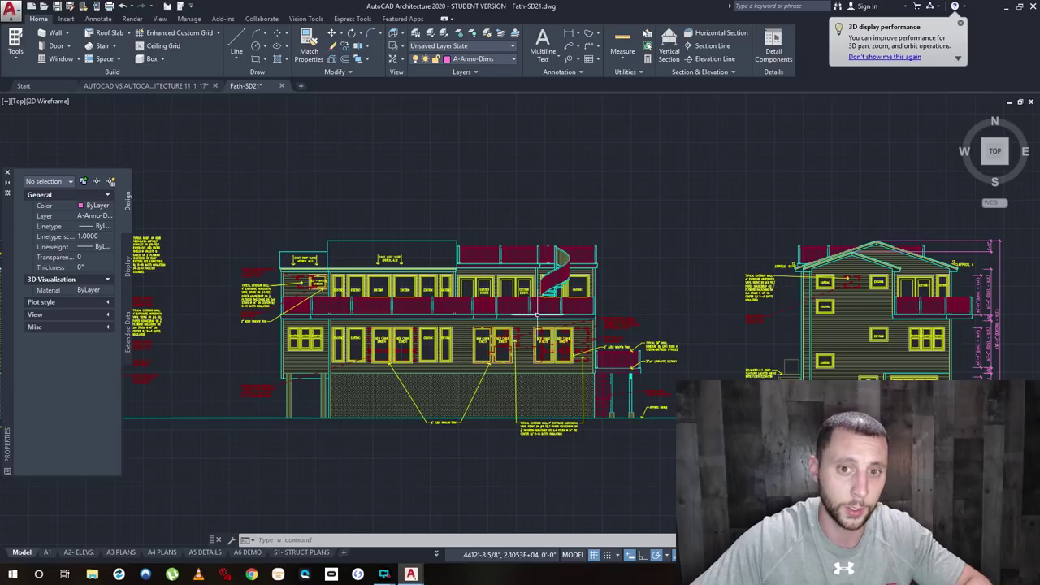
Review the whole CURRENT section, comparing its rows of floor plans with the row of elevations.
scroll(554, 260, down, 5)
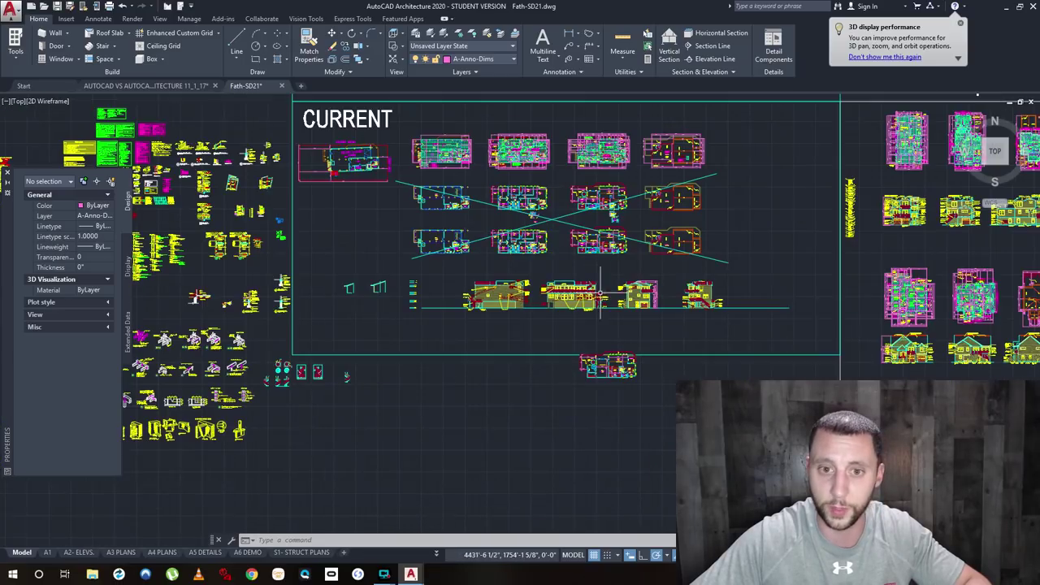
middle_drag(560, 276, 550, 374)
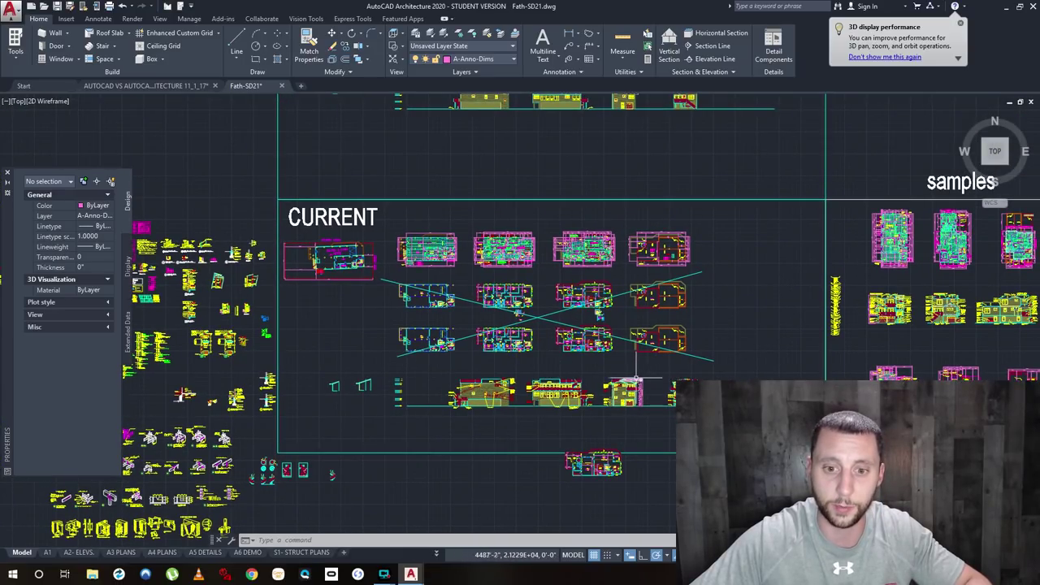
middle_drag(541, 234, 529, 253)
scroll(529, 254, up, 4)
scroll(529, 253, down, 2)
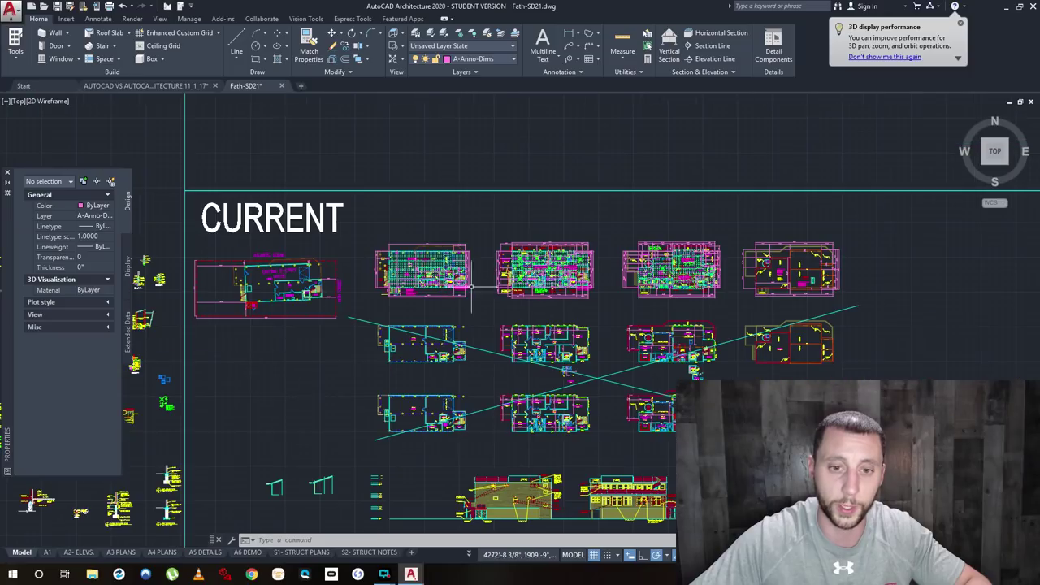
middle_drag(550, 480, 516, 390)
scroll(516, 390, up, 5)
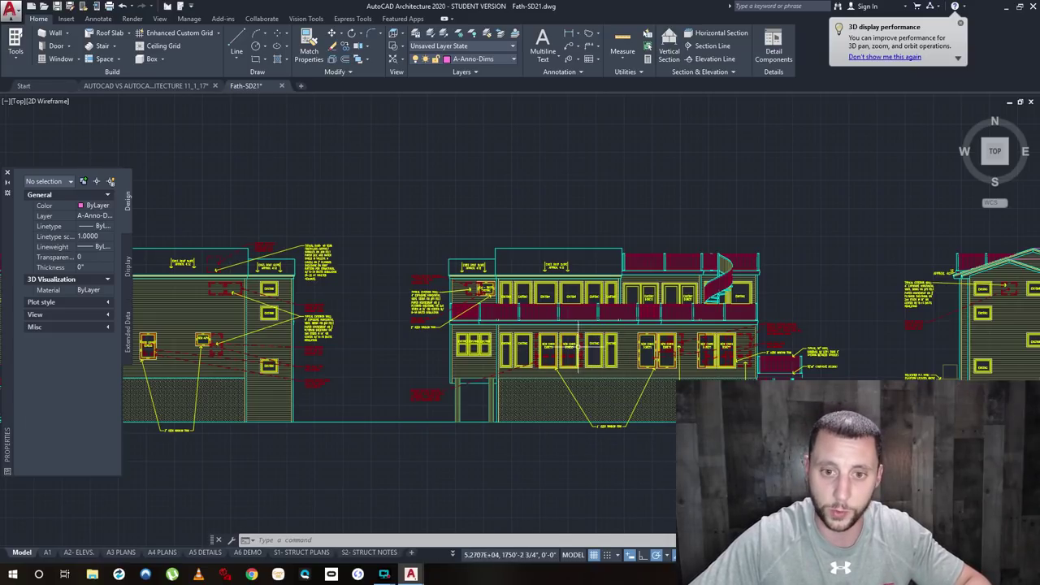
scroll(539, 262, down, 8)
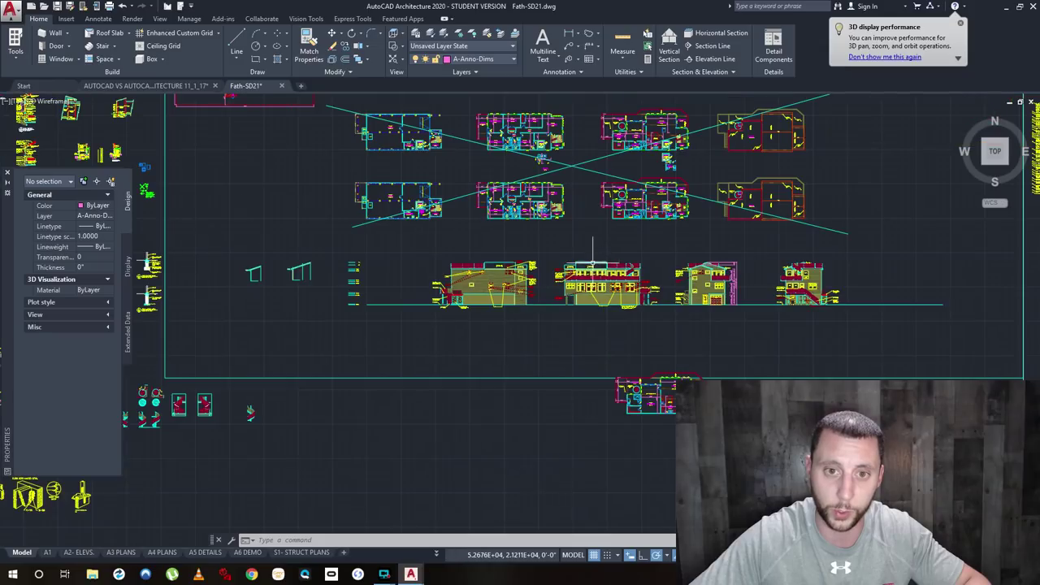
scroll(533, 323, up, 3)
Examine the dimensioned floor plans of the CURRENT section one after another, including framing, electrical symbols and notes.
scroll(396, 244, up, 8)
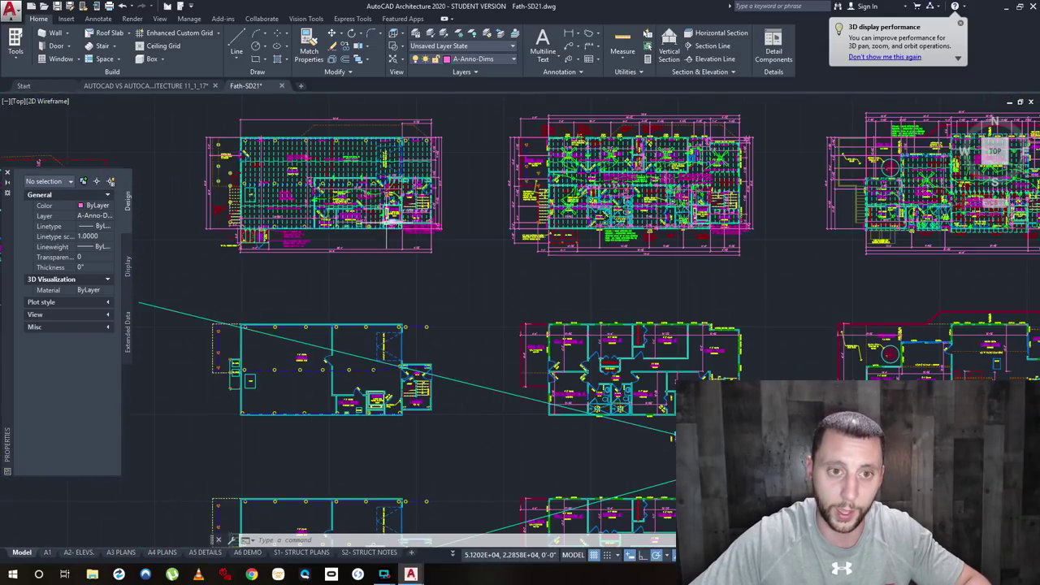
scroll(513, 310, down, 2)
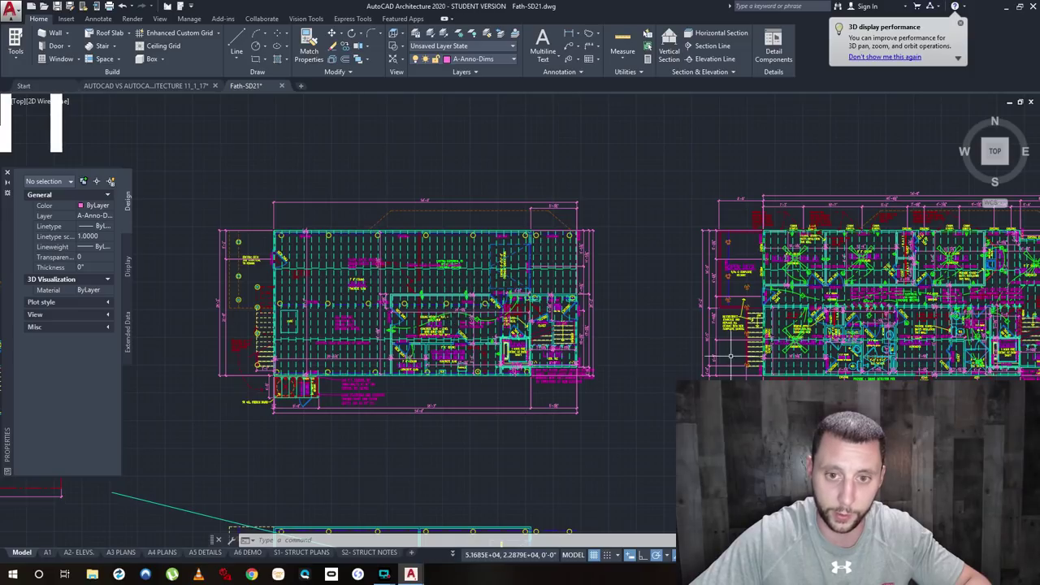
middle_drag(927, 357, 568, 362)
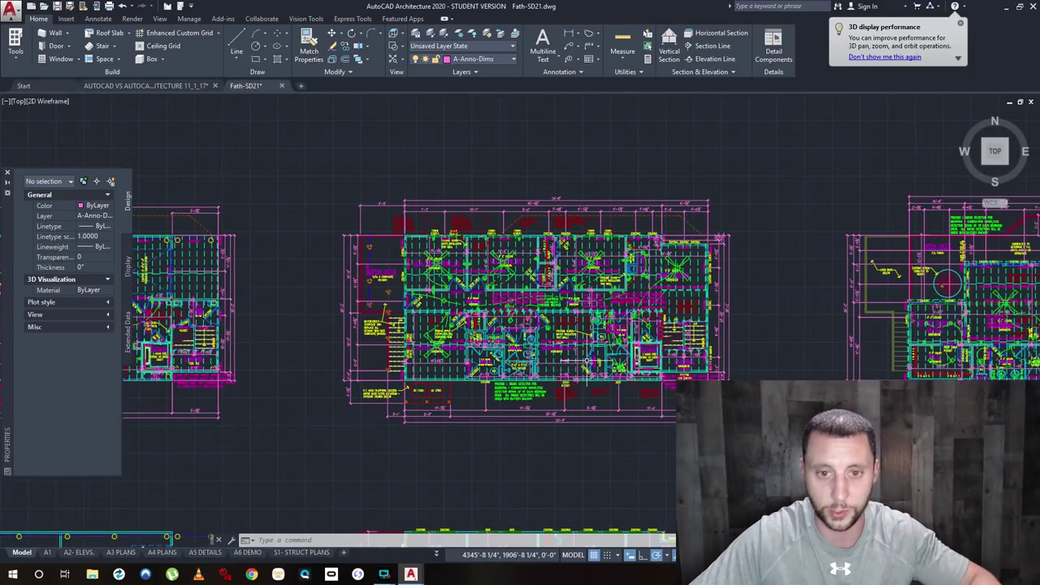
middle_drag(520, 346, 471, 385)
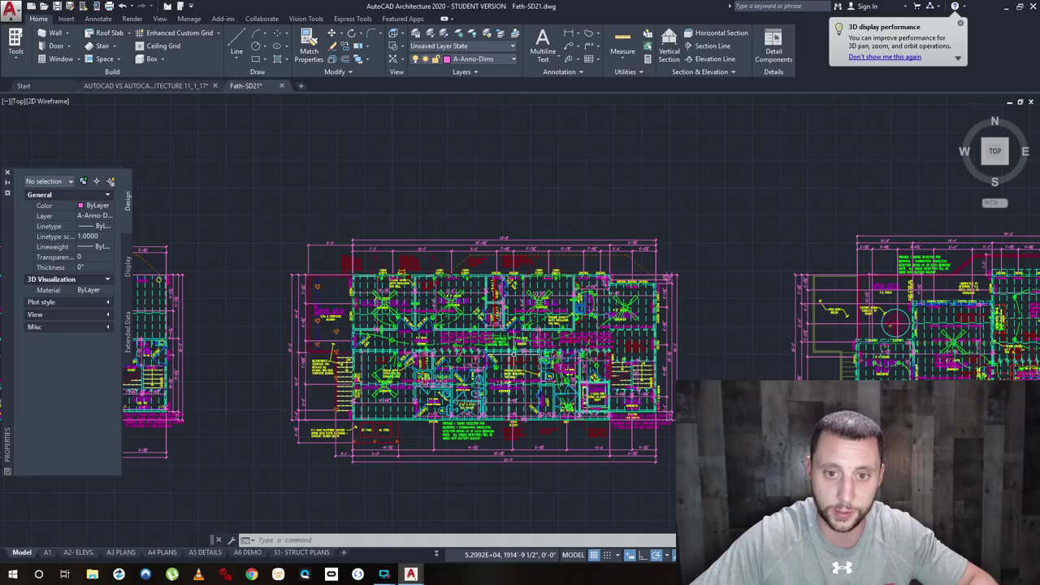
middle_drag(754, 355, 331, 331)
scroll(332, 331, down, 2)
scroll(488, 349, up, 5)
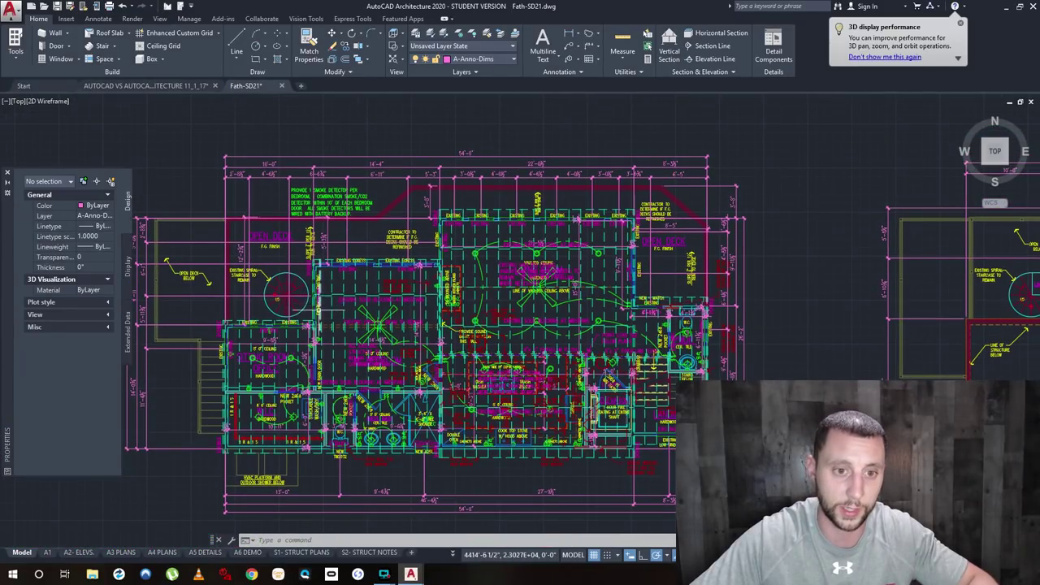
Select the curved wiring line between two ceiling lights beside the bedroom, check its layer and clear the selection.
scroll(389, 344, up, 5)
scroll(389, 343, up, 2)
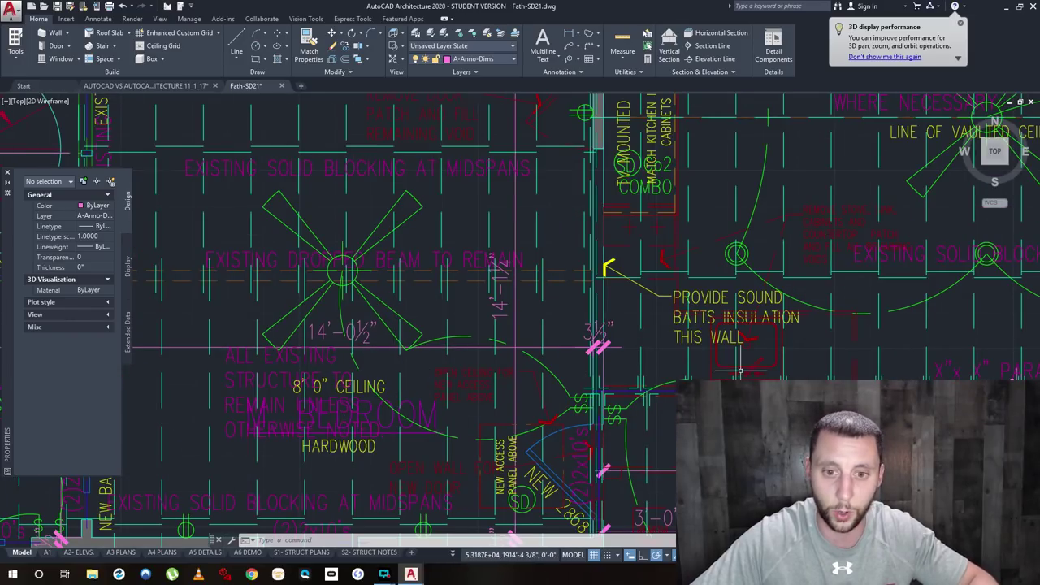
click(762, 277)
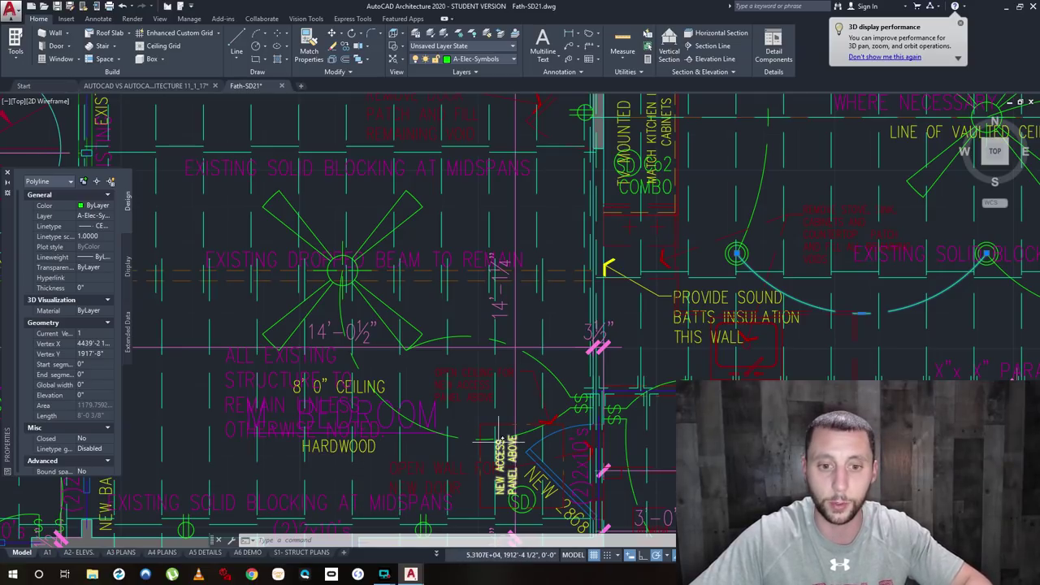
scroll(532, 371, down, 5)
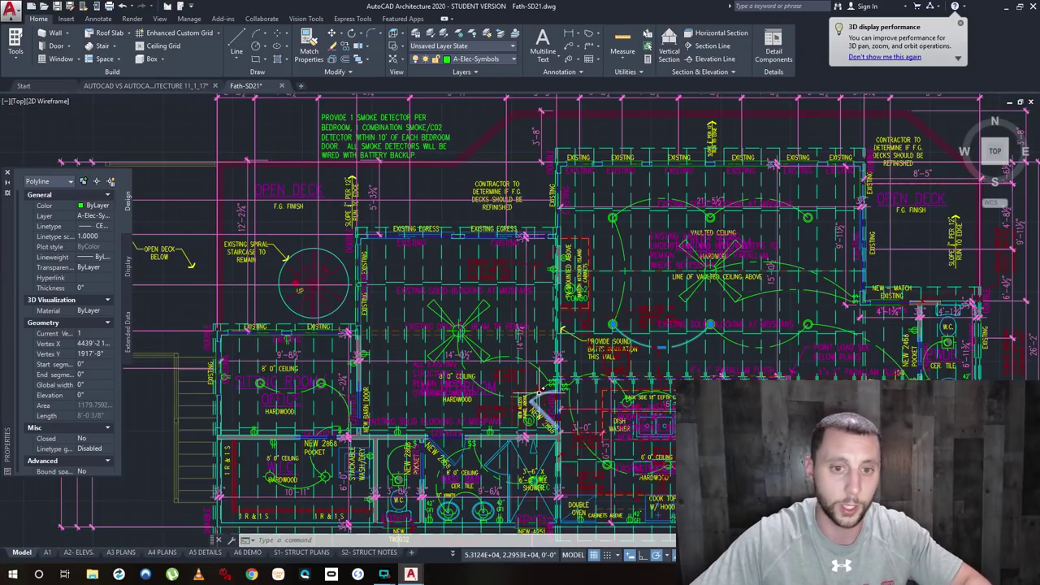
key(Escape)
key(Escape)
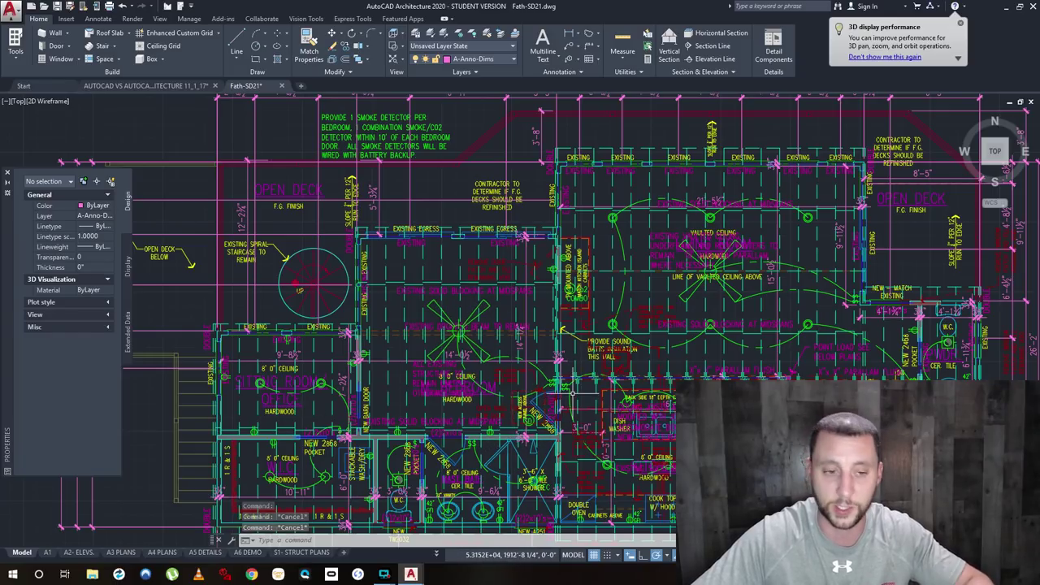
Examine the roof plan, including ridges, roof slope notes, overhang dimensions, the skylight note and the roof deck.
scroll(574, 394, down, 5)
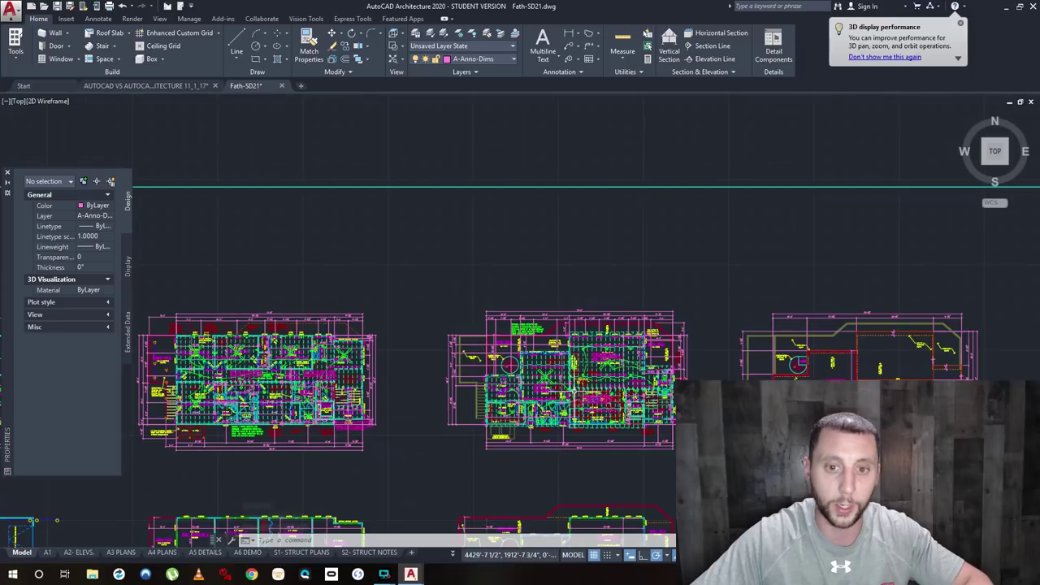
scroll(574, 396, up, 3)
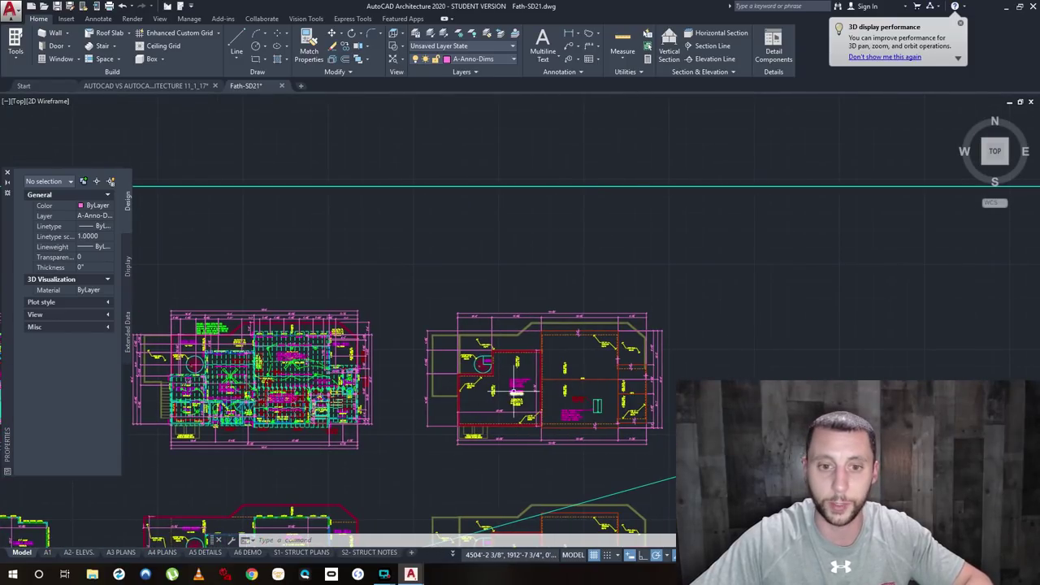
scroll(568, 397, up, 4)
scroll(568, 397, down, 2)
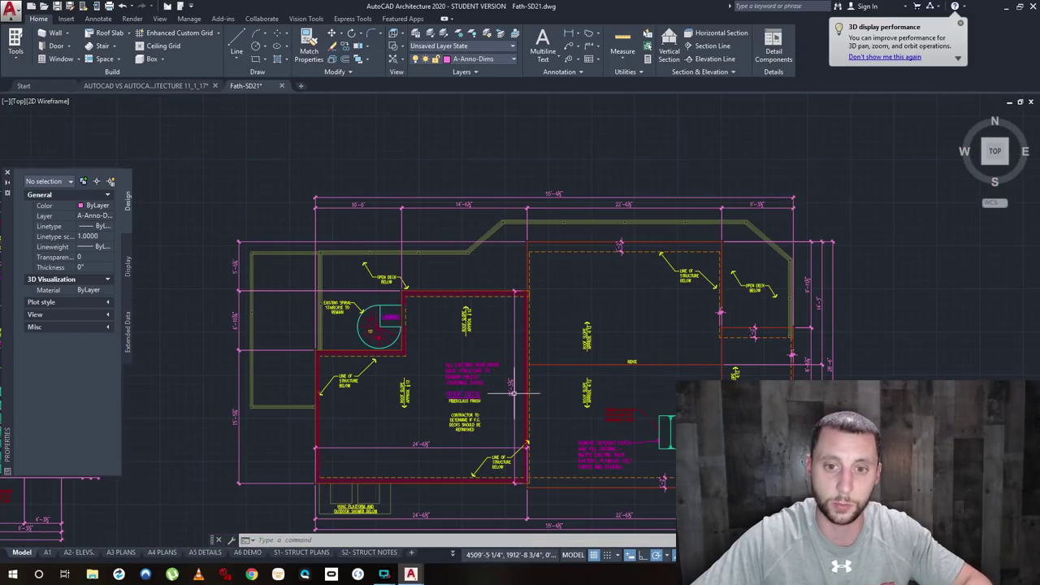
scroll(659, 374, up, 2)
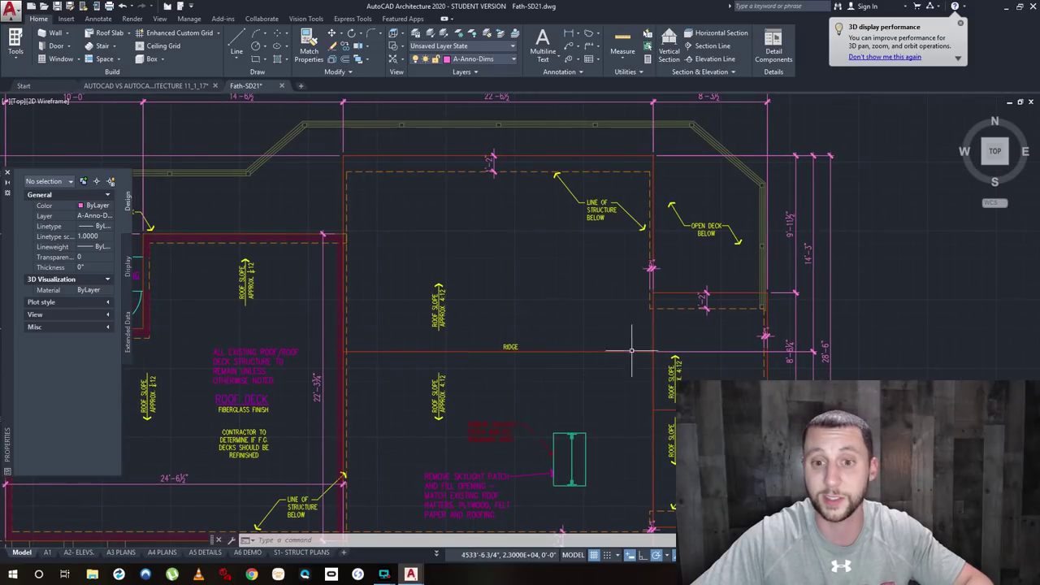
middle_drag(708, 412, 529, 353)
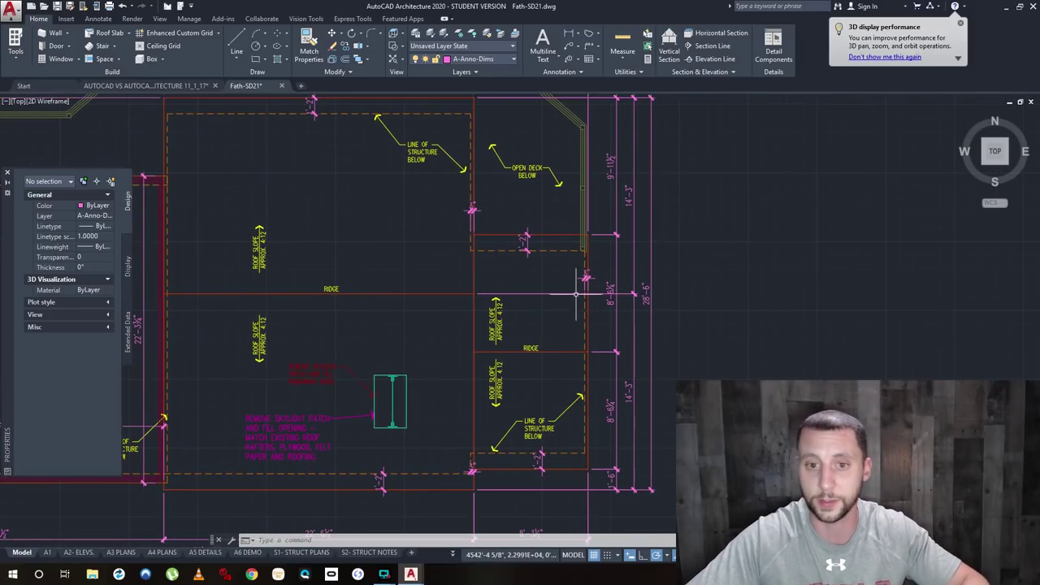
scroll(569, 424, down, 2)
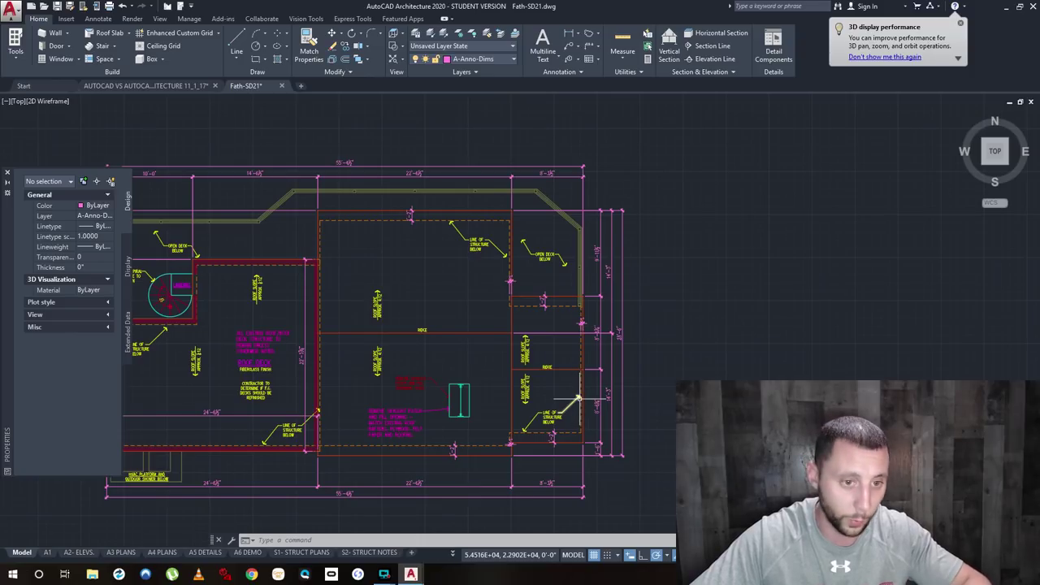
middle_drag(309, 382, 344, 390)
scroll(282, 356, up, 6)
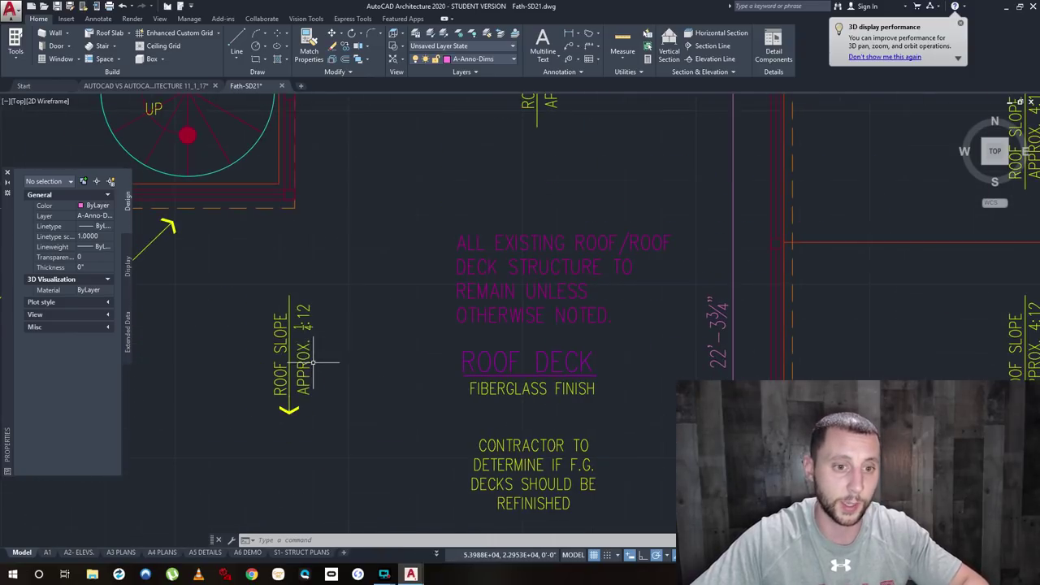
scroll(325, 350, down, 5)
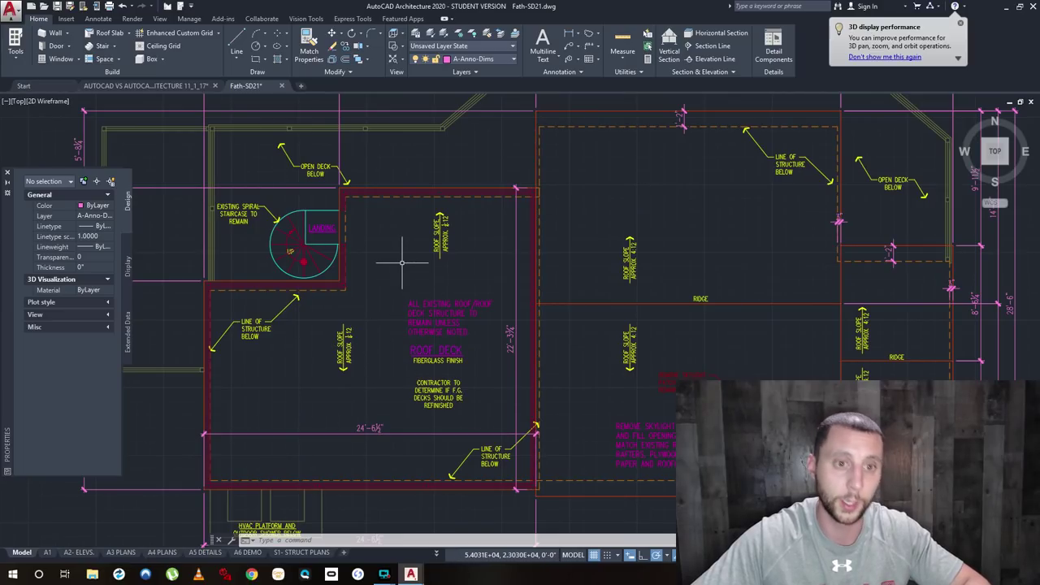
Review the SURVEY and samples sections, and examine the bathroom, closet and door details in a sample floor plan.
text(y)
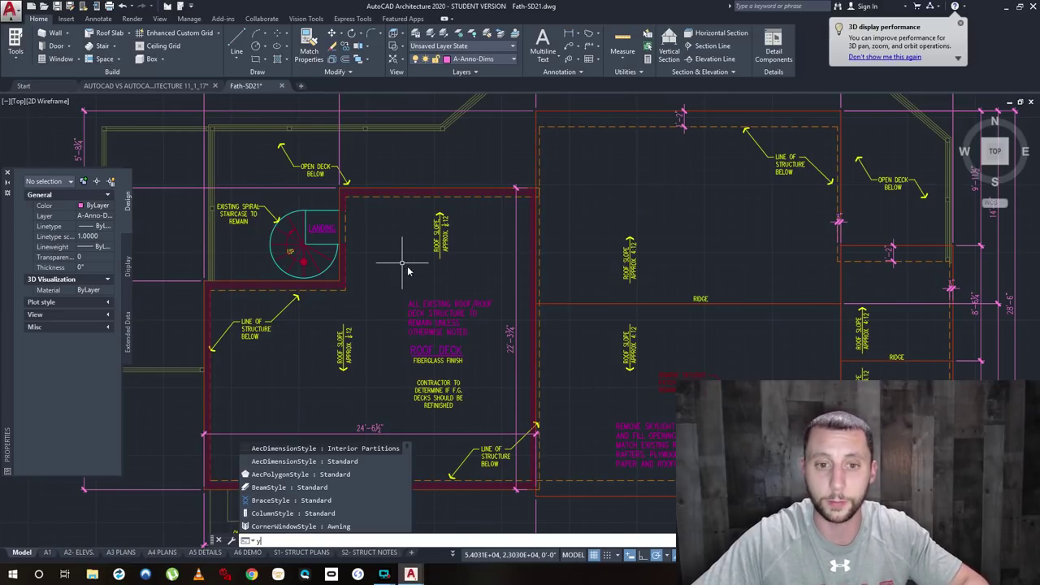
scroll(409, 255, down, 6)
scroll(564, 345, up, 2)
scroll(564, 345, up, 2)
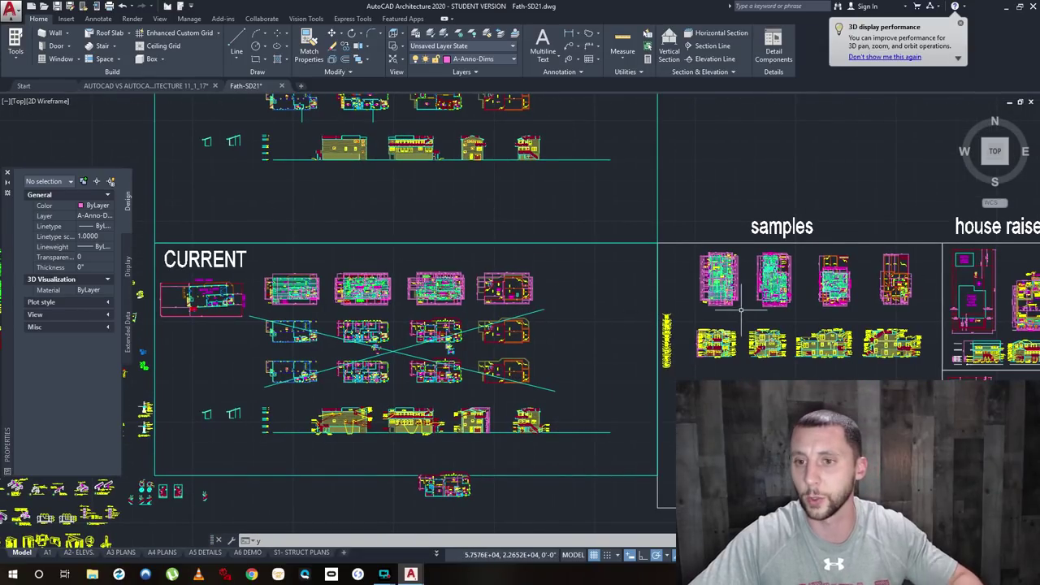
middle_drag(741, 309, 495, 312)
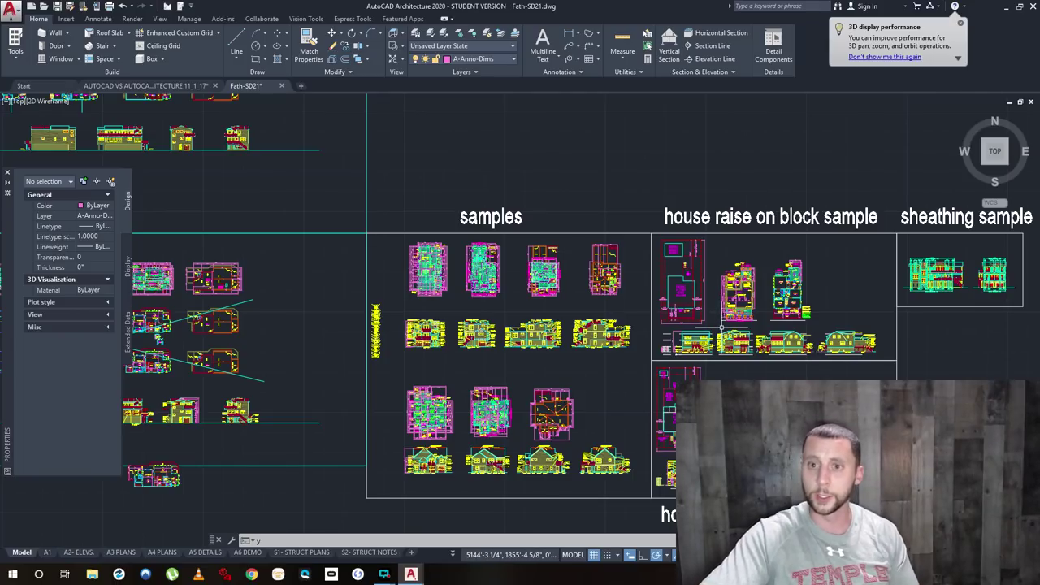
scroll(672, 318, down, 4)
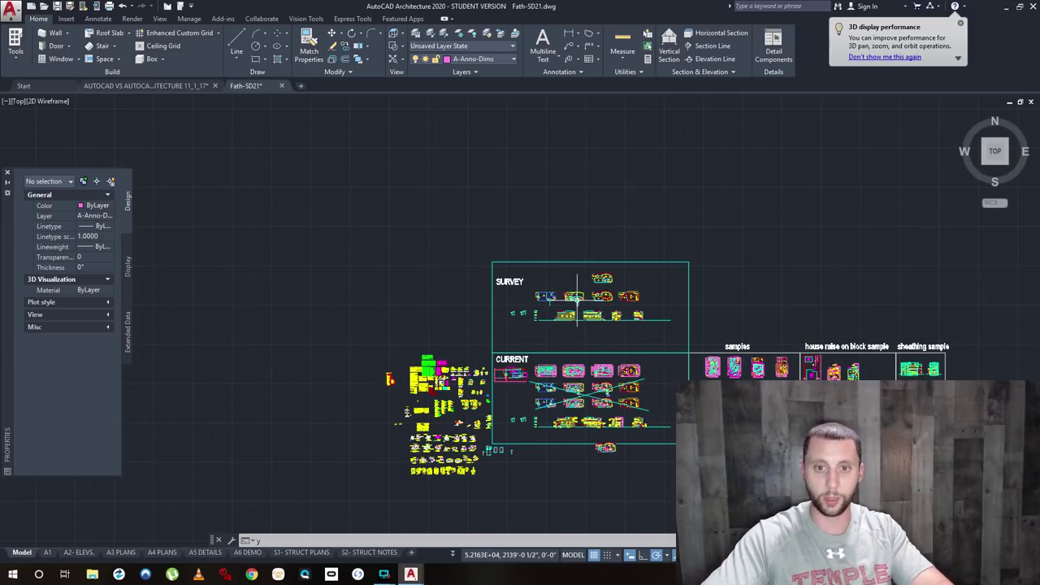
scroll(780, 365, up, 12)
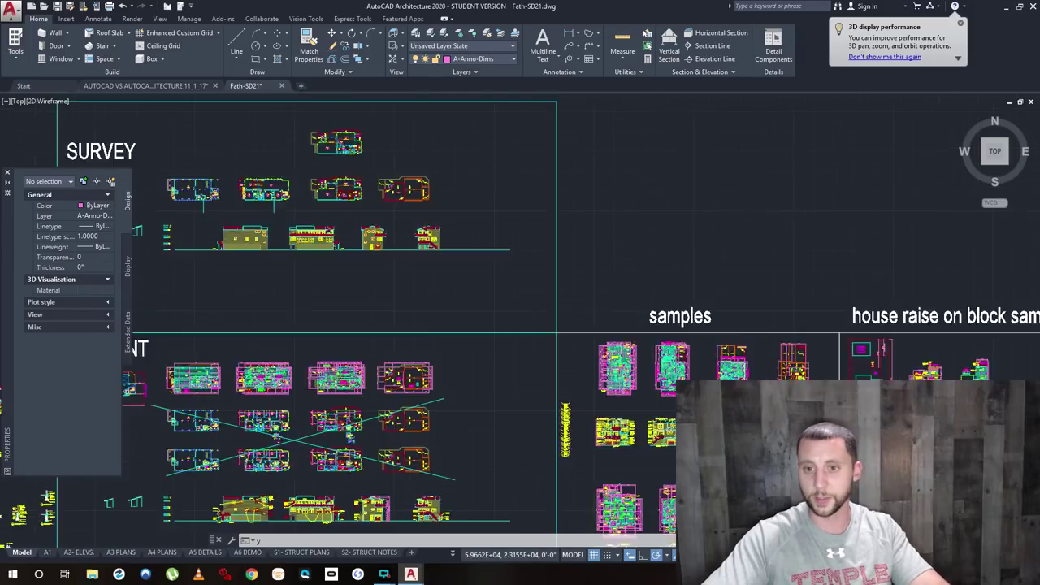
scroll(663, 396, up, 4)
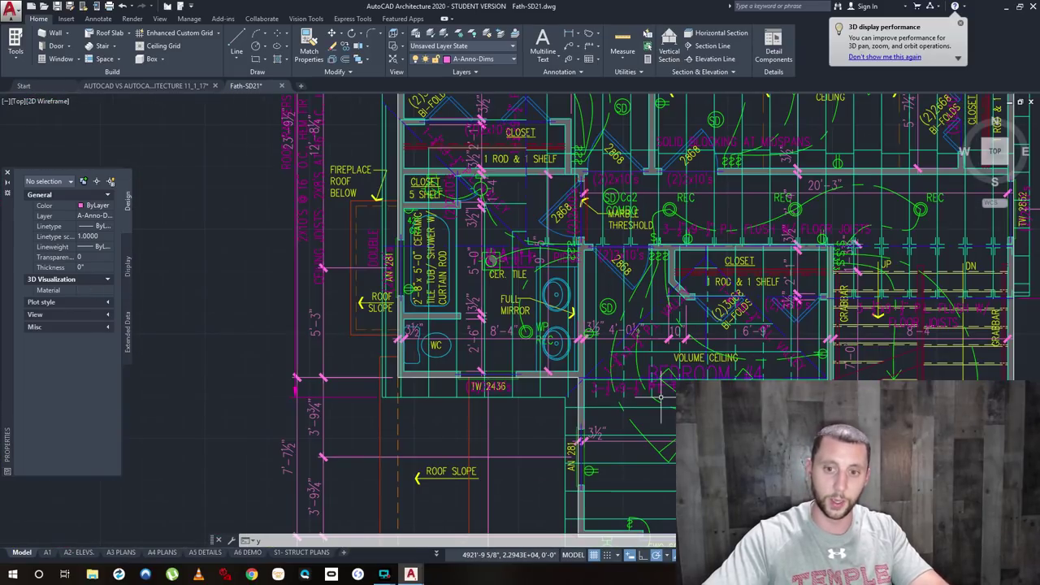
scroll(647, 258, up, 4)
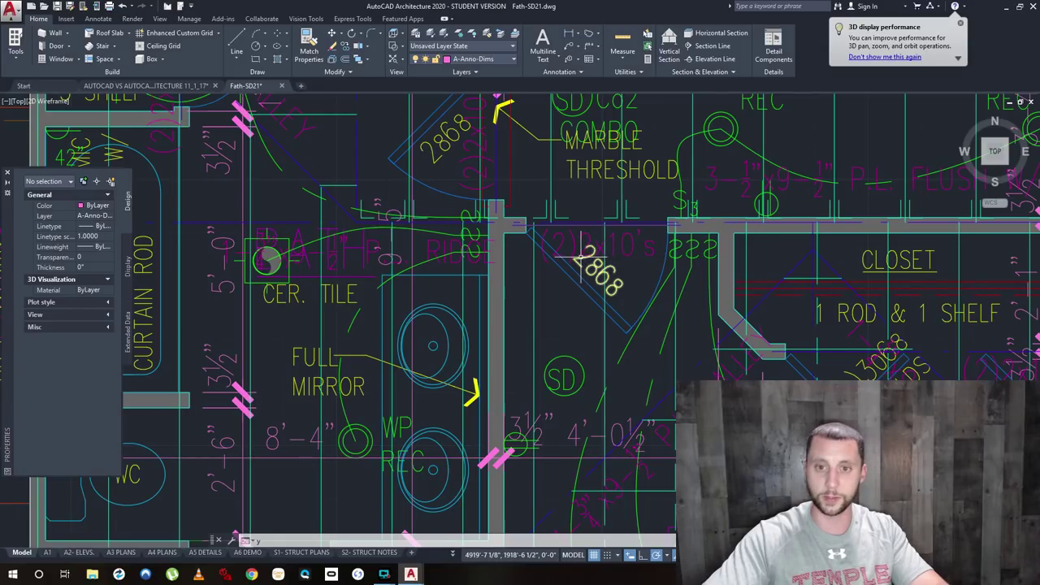
scroll(724, 325, down, 2)
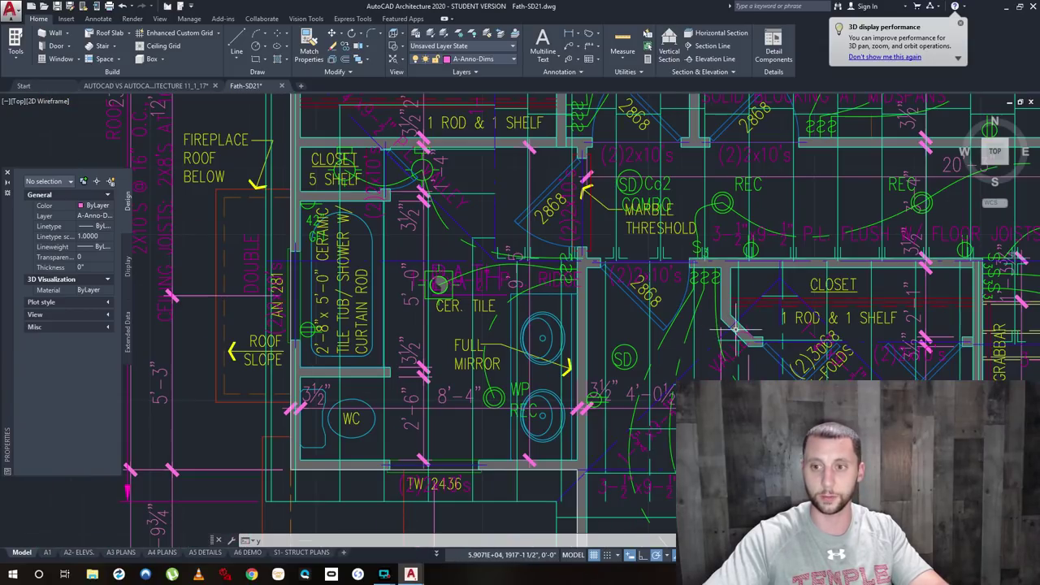
Examine the landing, covered porch and entry door with sidelights in a sample floor plan.
scroll(765, 337, down, 8)
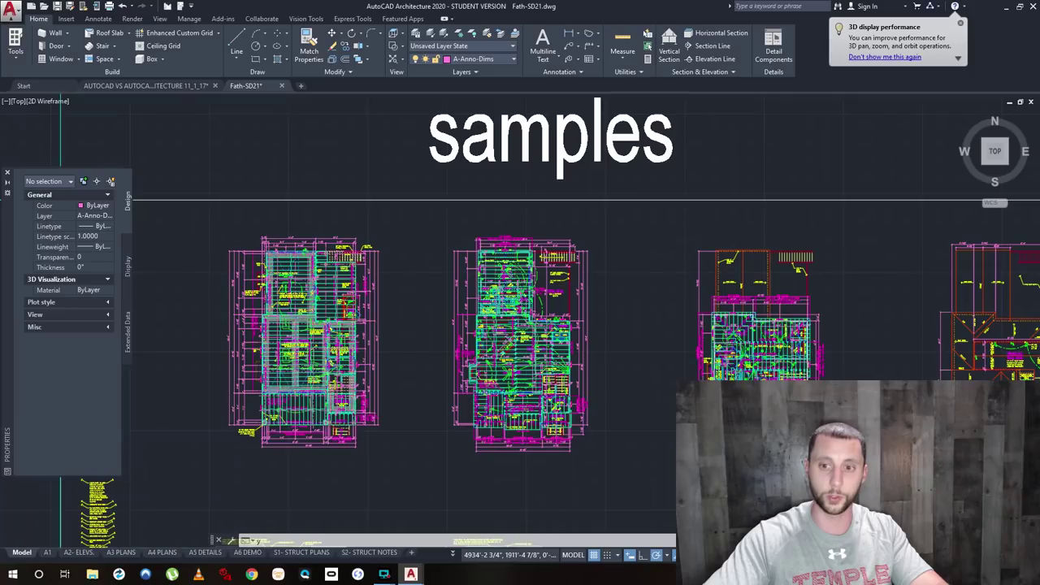
scroll(569, 358, up, 5)
scroll(569, 357, up, 2)
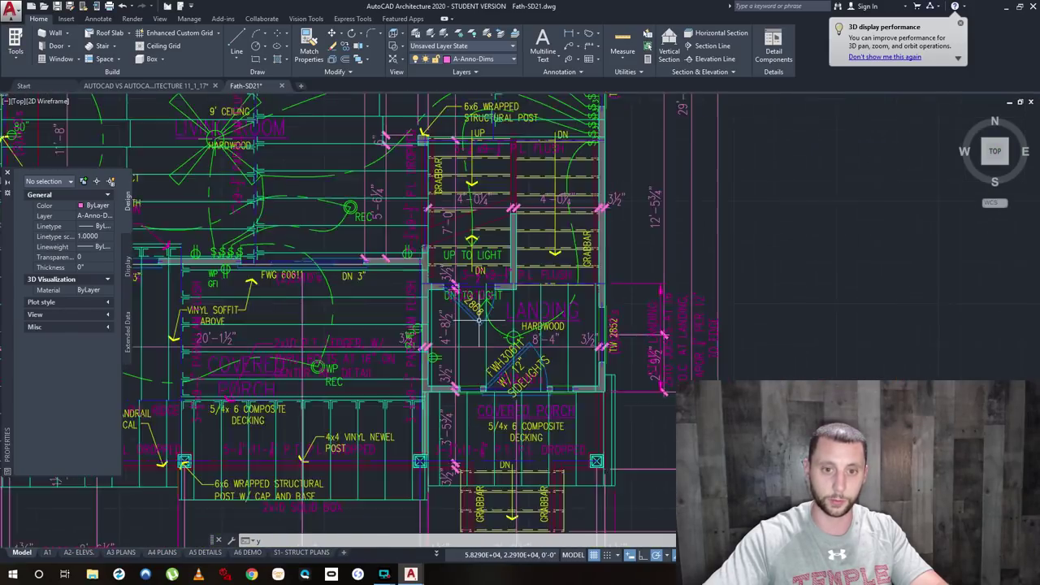
scroll(569, 357, down, 3)
scroll(520, 321, up, 6)
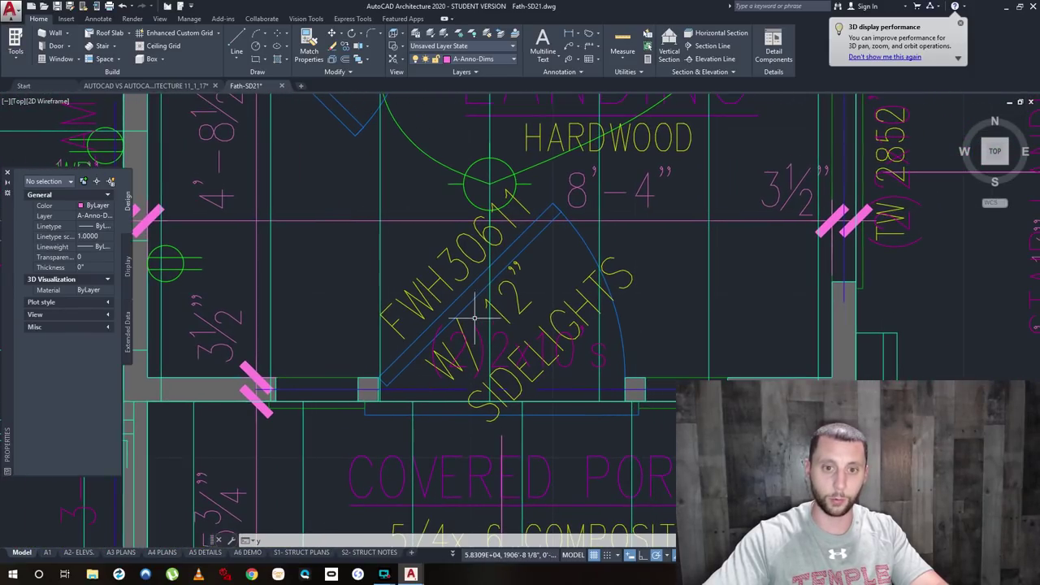
middle_drag(456, 304, 410, 349)
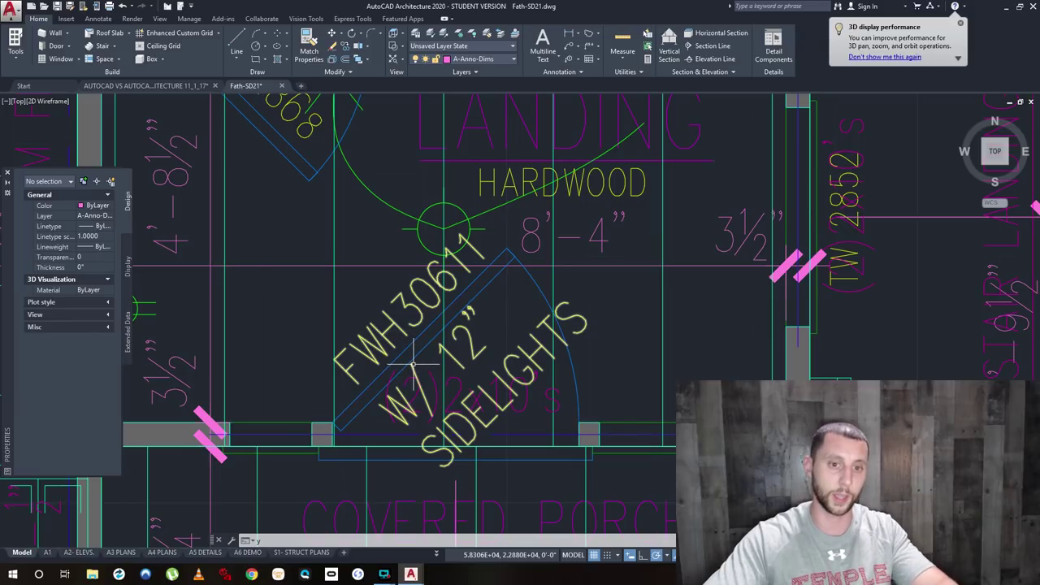
key(Escape)
key(Escape)
Review the overall sheet layout, from the CURRENT section across to the samples and house raise sample drawings.
scroll(413, 364, down, 15)
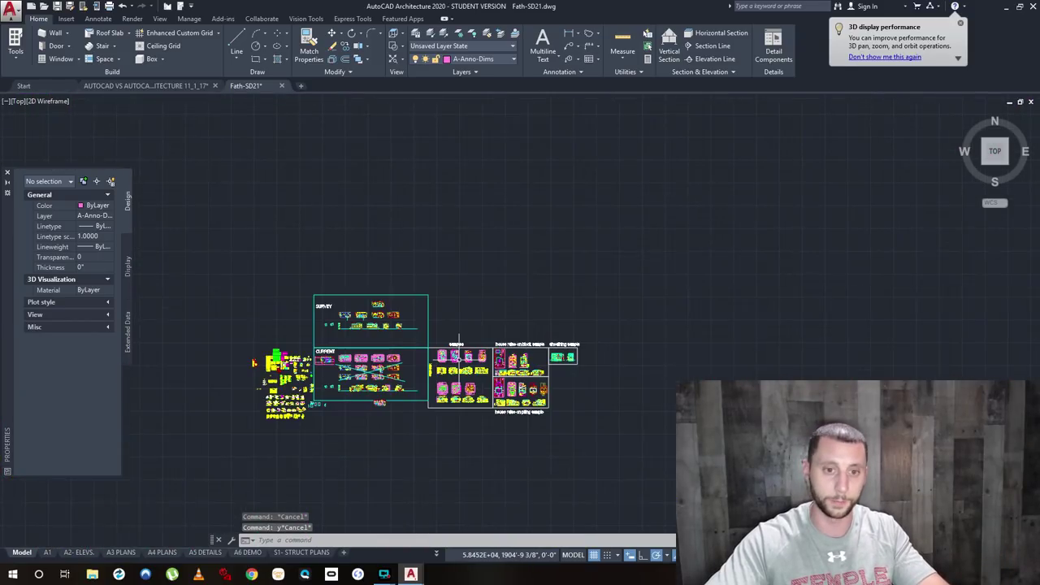
middle_drag(410, 368, 437, 367)
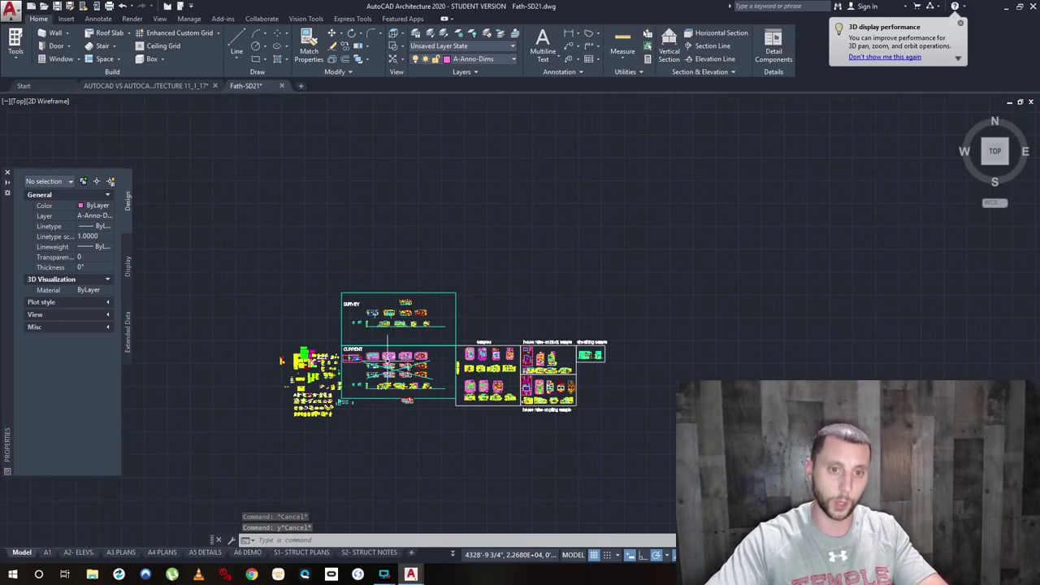
scroll(401, 366, up, 4)
scroll(399, 375, up, 5)
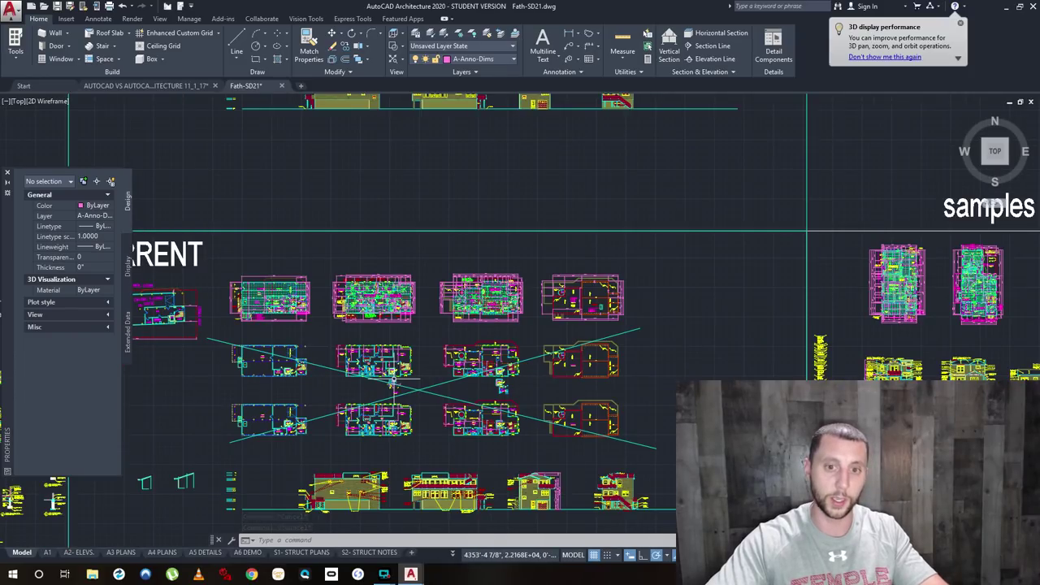
middle_drag(414, 398, 434, 376)
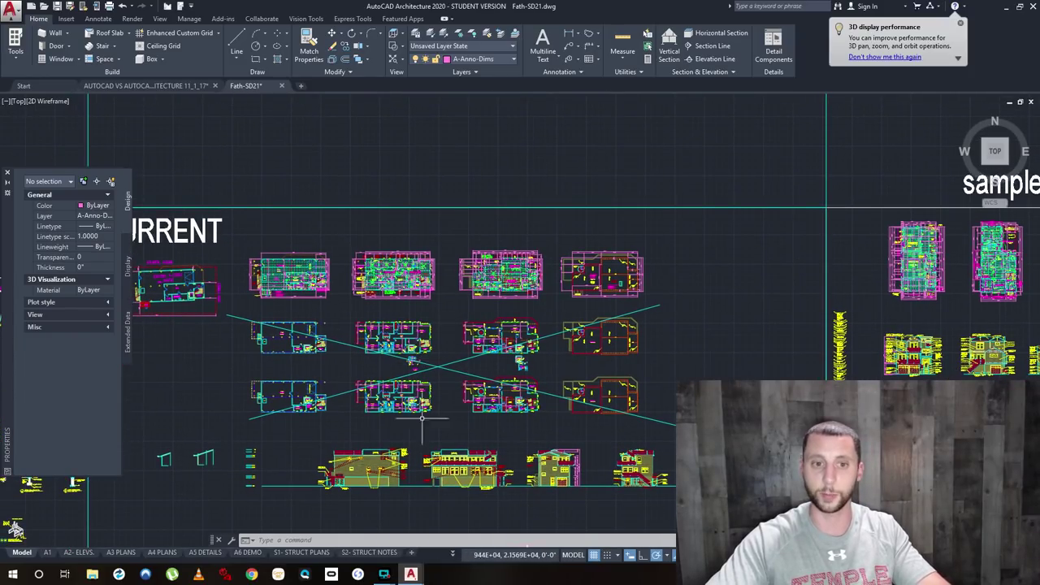
middle_drag(950, 404, 287, 334)
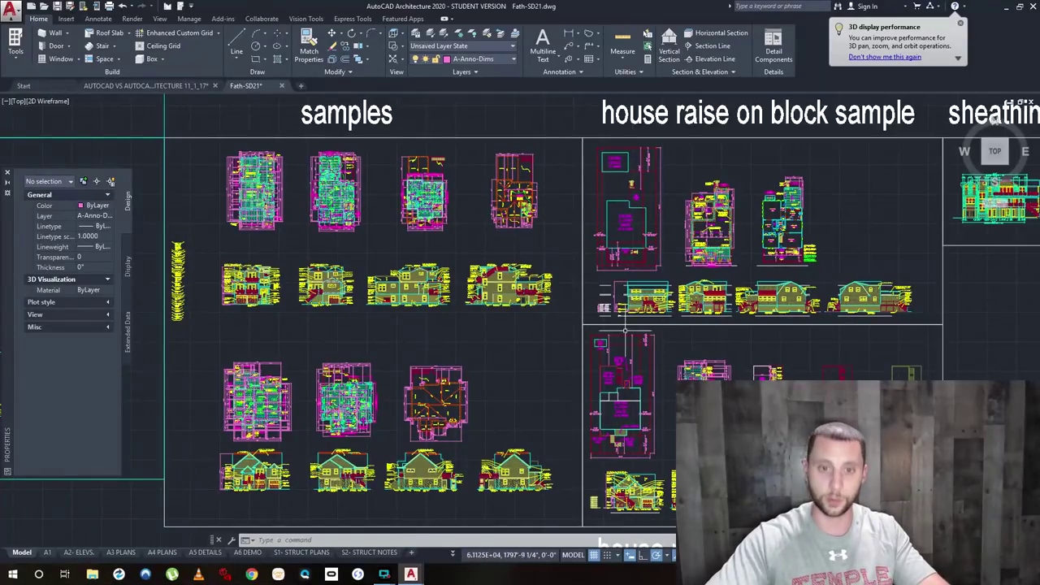
middle_drag(538, 395, 445, 532)
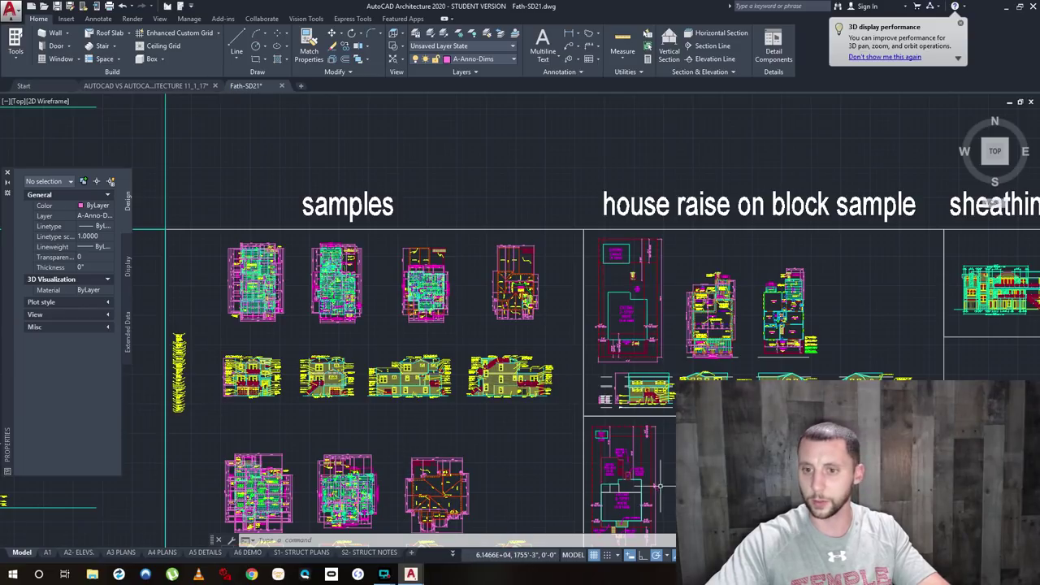
middle_drag(655, 501, 607, 355)
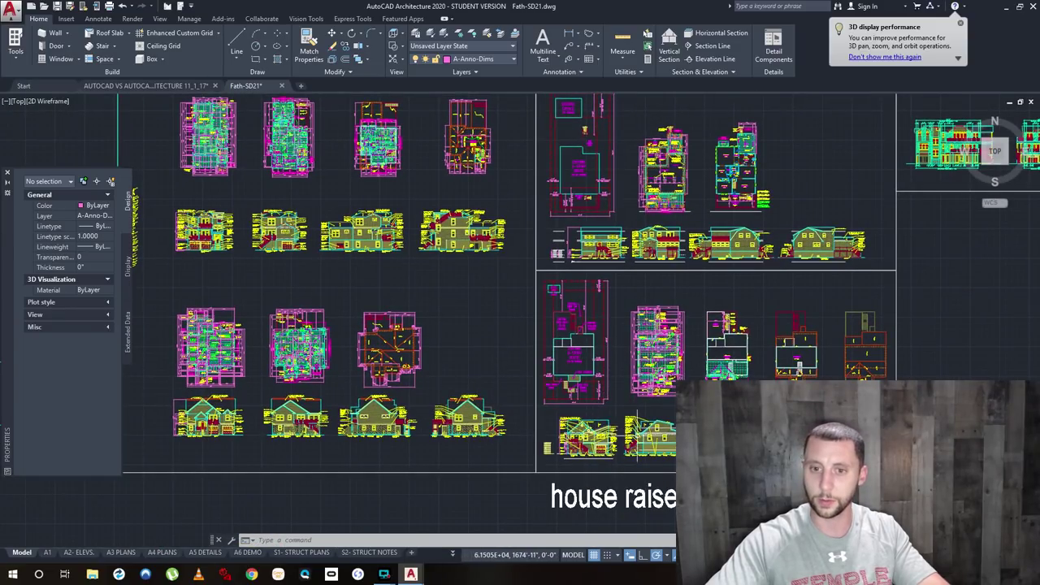
mouse_move(371, 287)
middle_down()
mouse_move(777, 329)
mouse_move(953, 326)
middle_up()
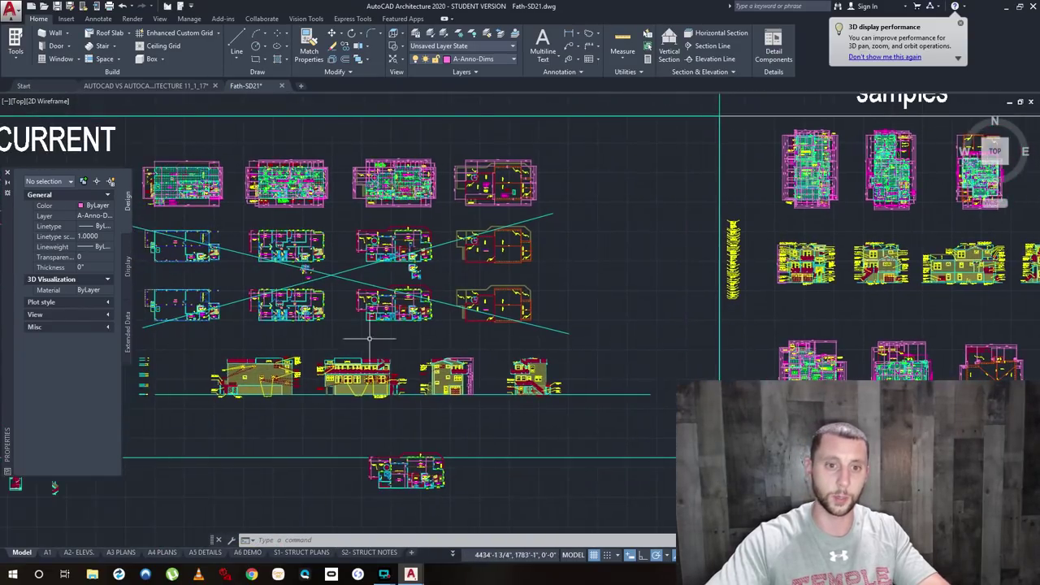
Review the plans and elevations in the SURVEY section and compare them with the other project sections.
scroll(331, 325, down, 2)
mouse_move(338, 300)
middle_down()
mouse_move(493, 333)
mouse_move(500, 465)
middle_up()
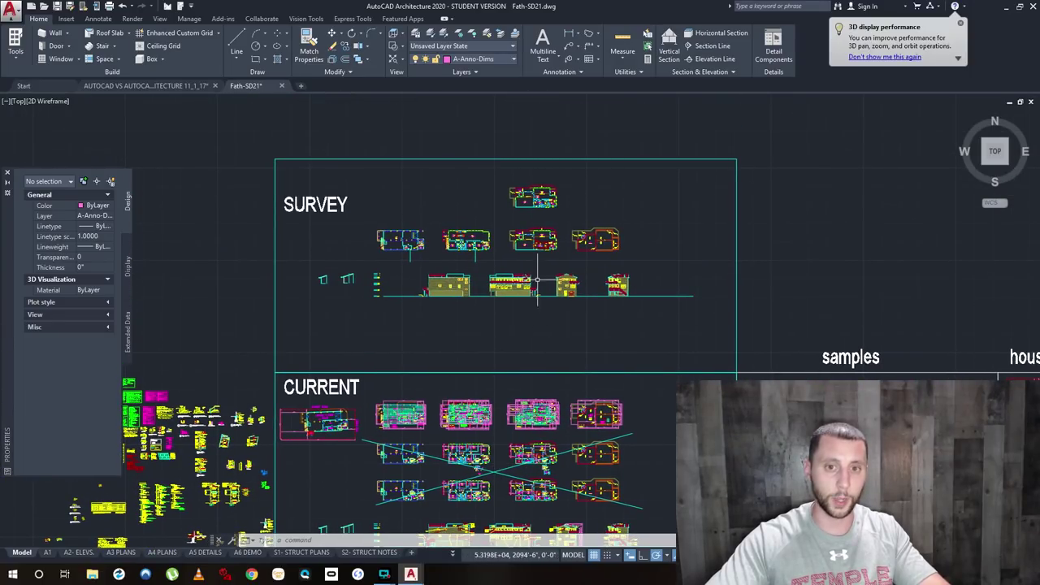
scroll(542, 281, up, 3)
mouse_move(527, 248)
middle_down()
mouse_move(515, 349)
mouse_move(505, 327)
middle_up()
scroll(506, 327, down, 2)
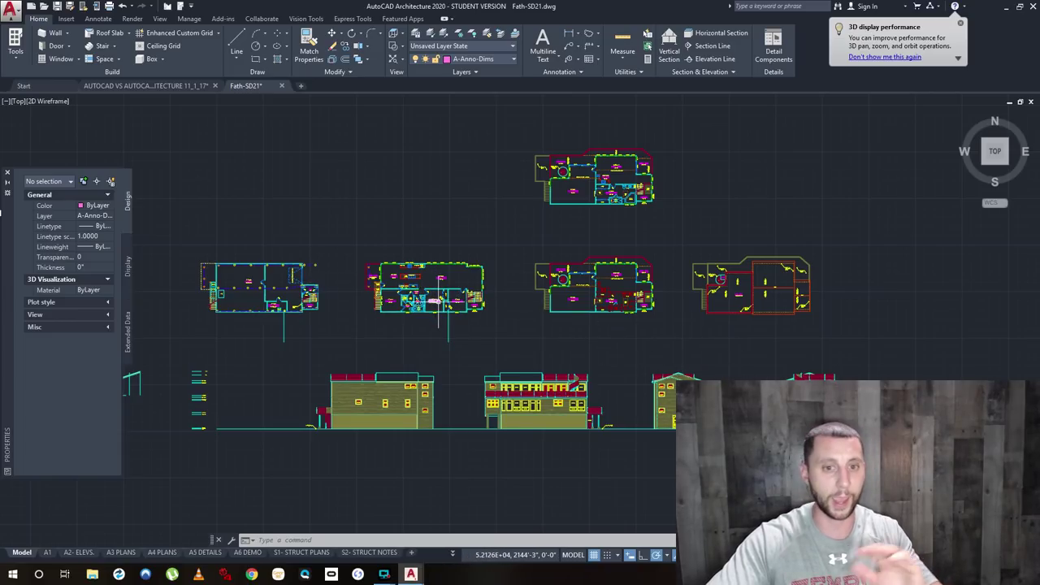
scroll(439, 302, down, 2)
middle_drag(521, 393, 497, 335)
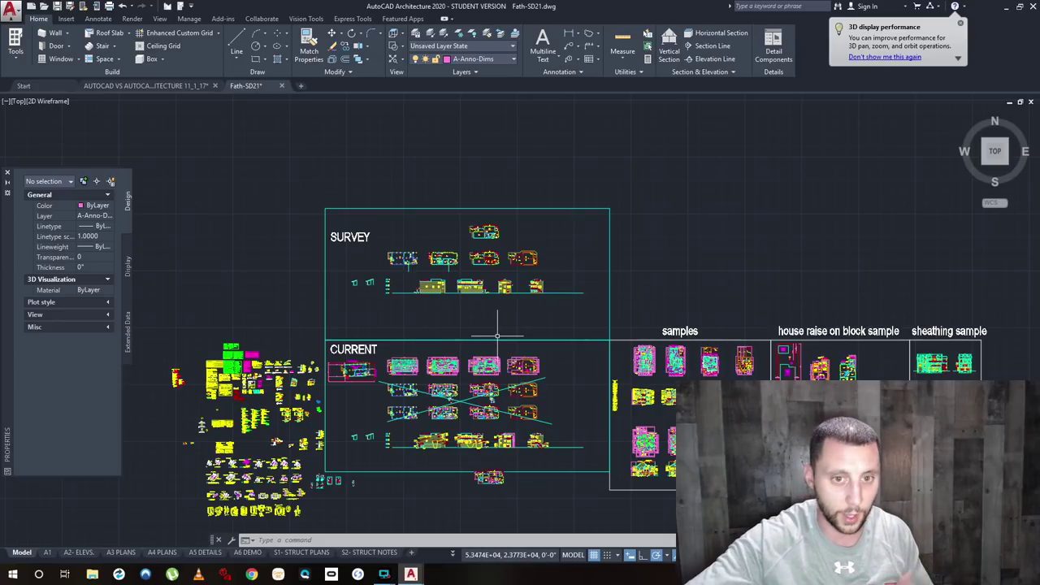
Switch to the AUTOCAD VS AUTOCAD ARCHITECTURE 11_1_17 drawing and review its sheds, the two floorplans and the copied floorplan.
click(174, 86)
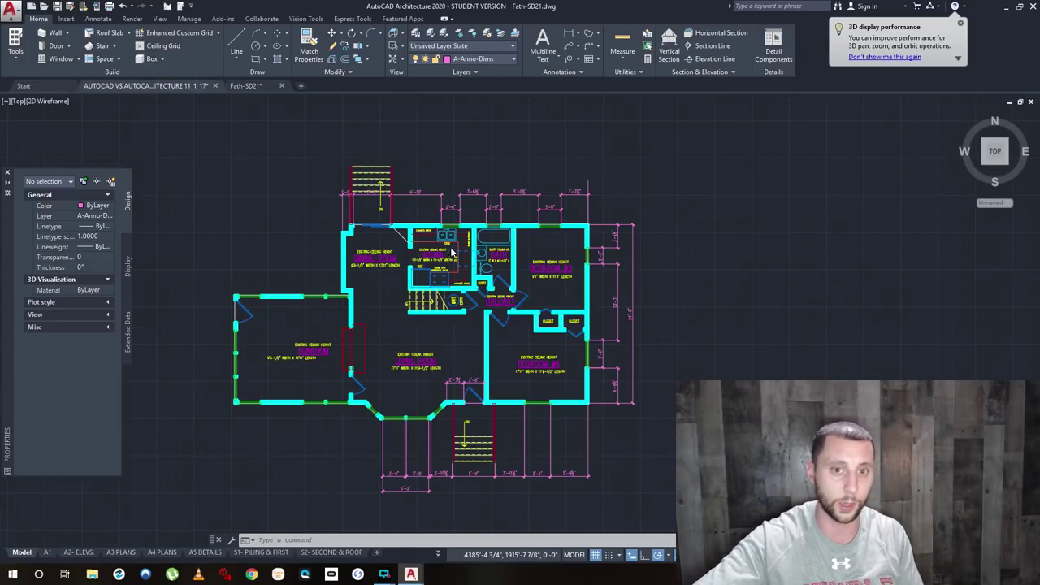
click(789, 286)
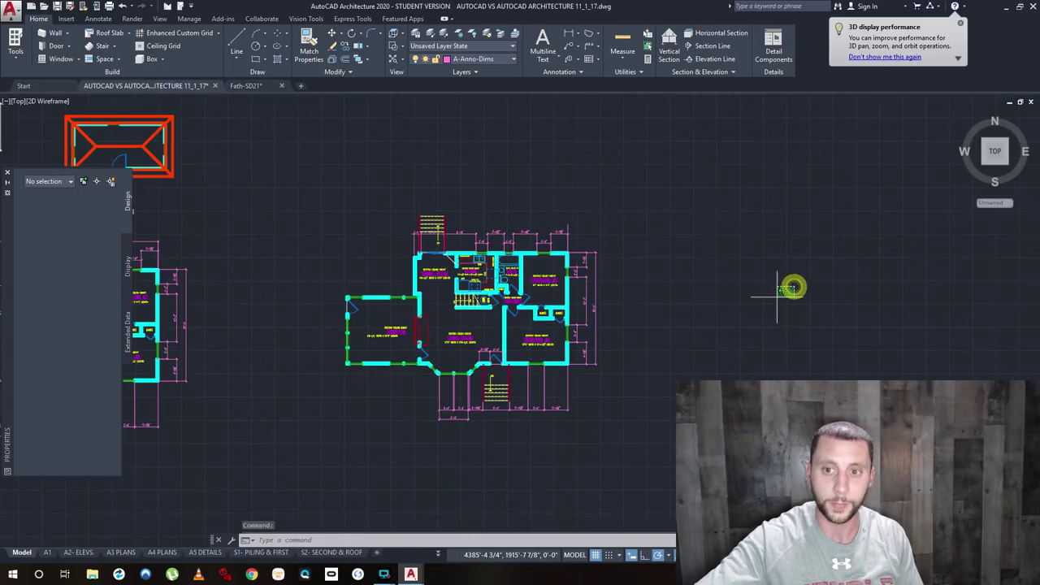
click(736, 321)
scroll(736, 320, down, 4)
middle_drag(406, 406, 447, 384)
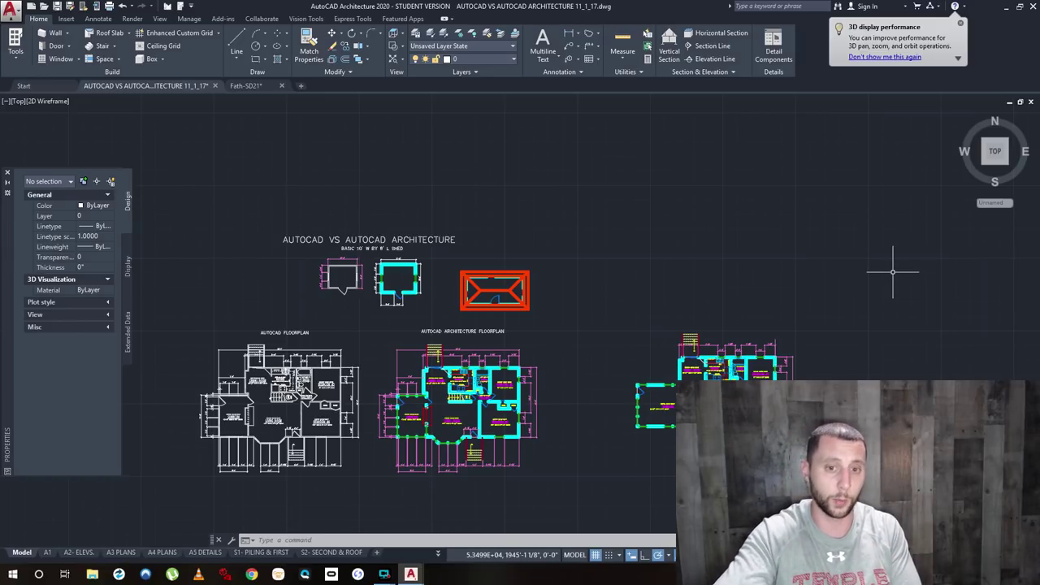
click(609, 297)
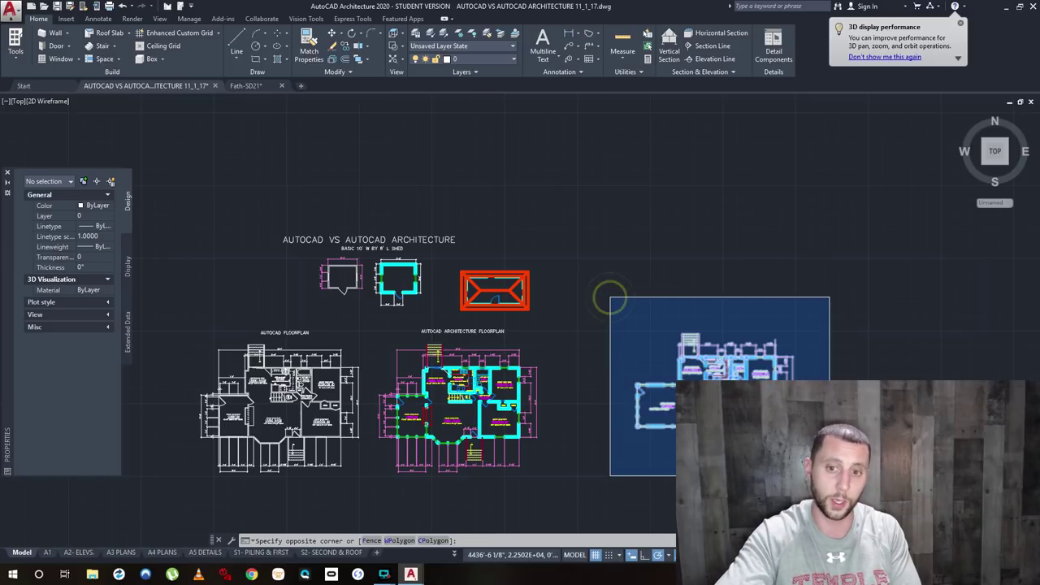
click(723, 307)
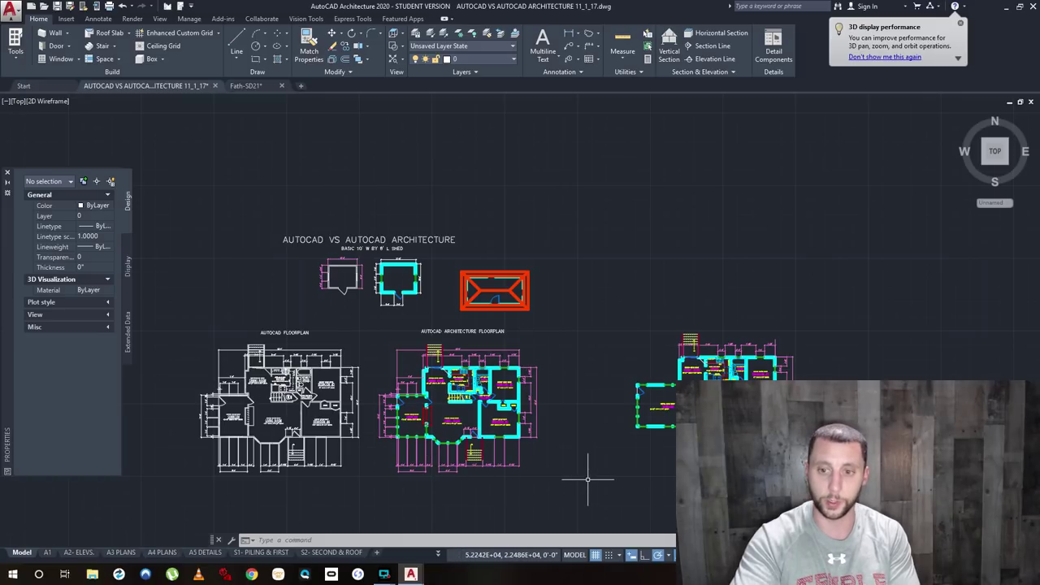
Delete the lower exterior wall of the copied floorplan below BEDROOM #4 and the entry, including its window and door.
scroll(626, 398, down, 3)
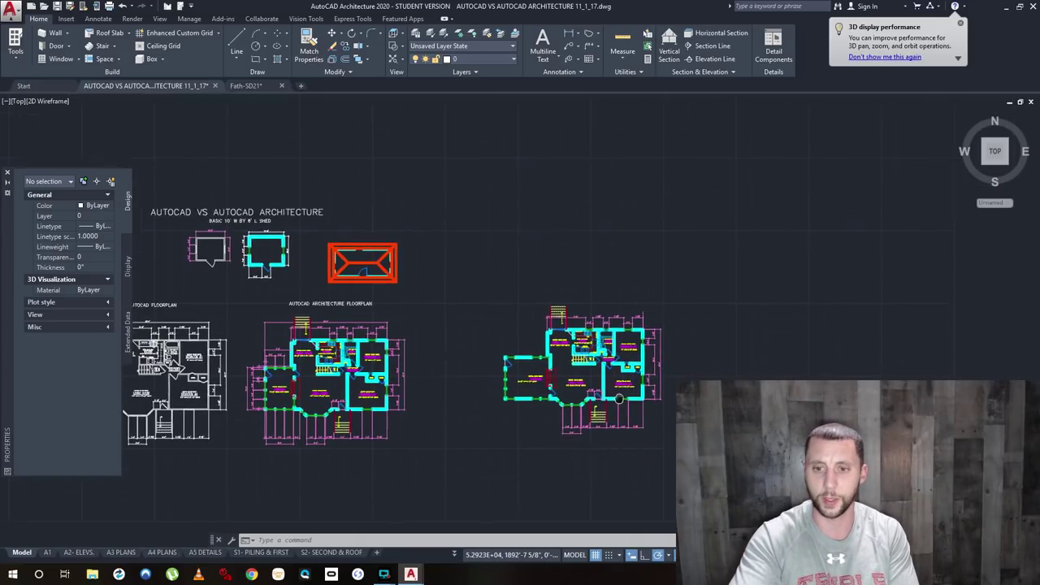
scroll(520, 439, up, 7)
click(520, 447)
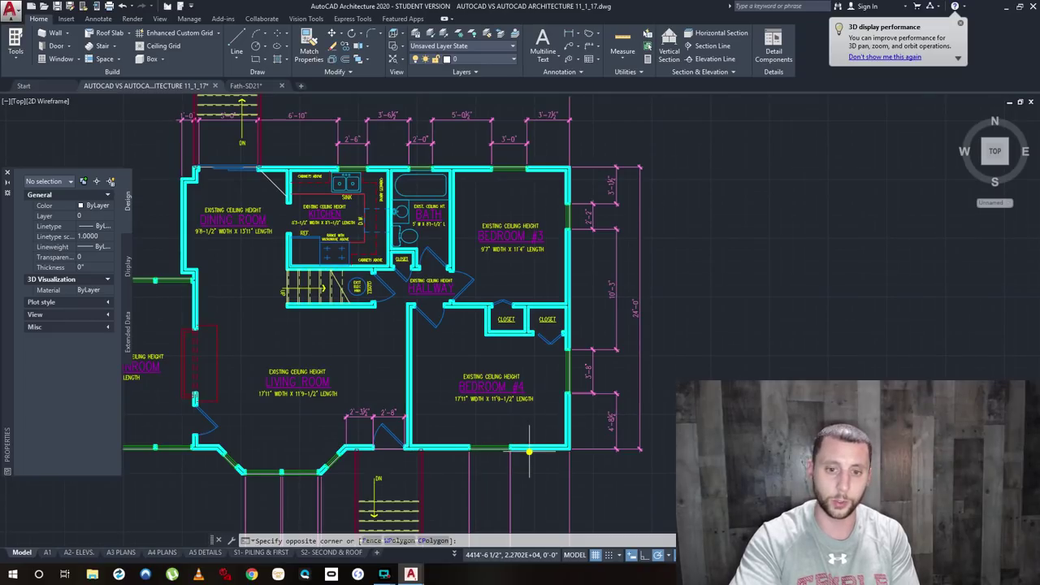
click(485, 468)
key(Delete)
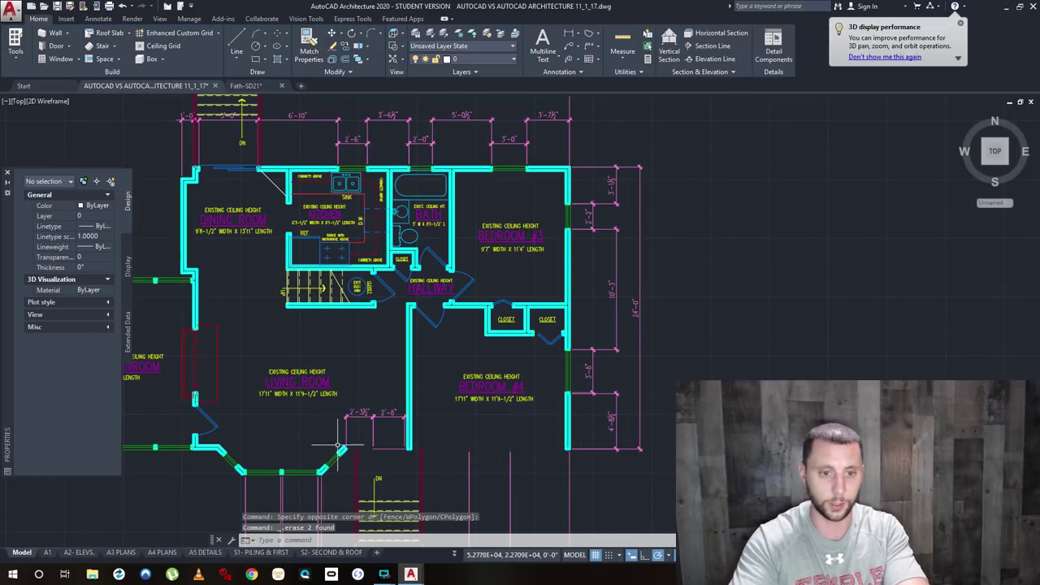